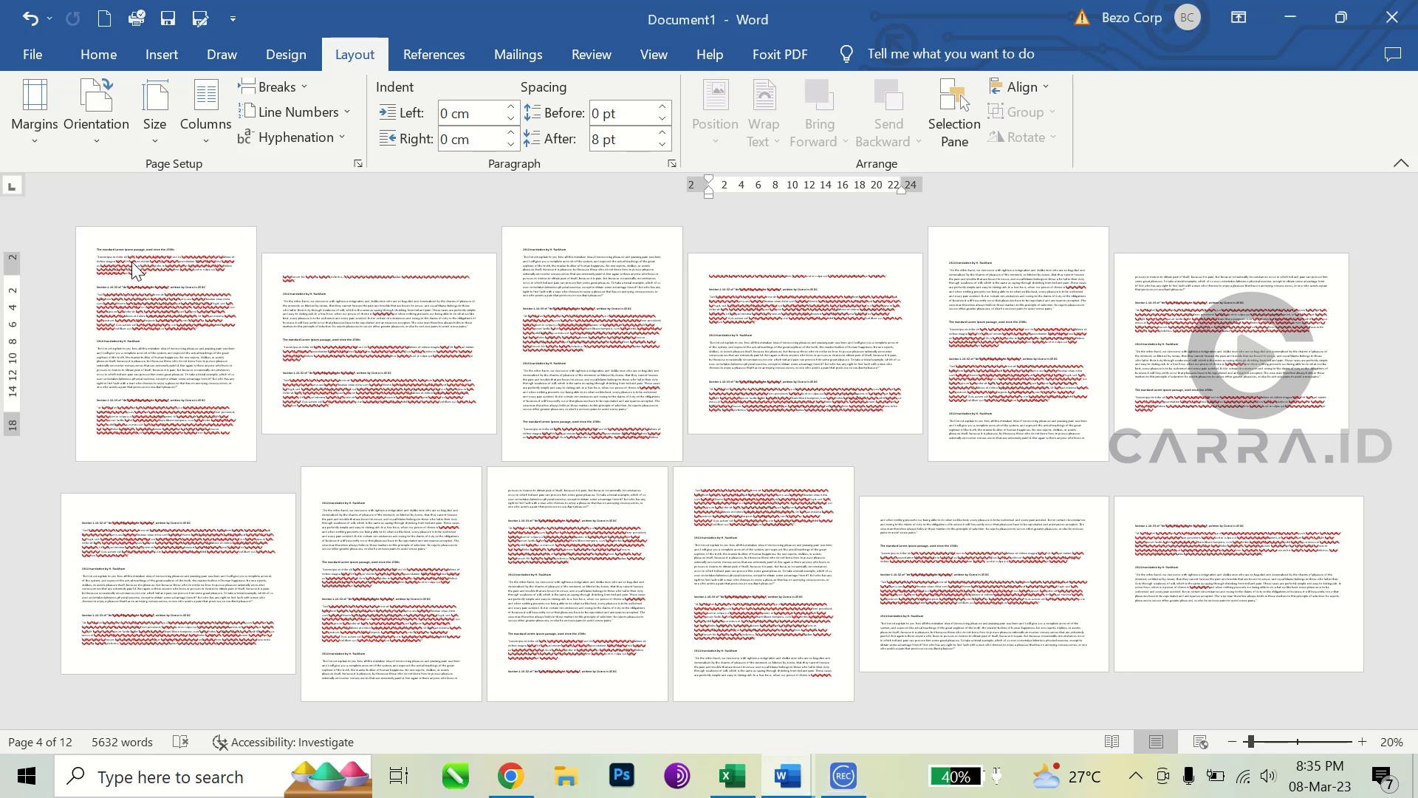
Step: Examine the portrait and landscape orientation of all twelve pages in the sample document
left_click(91, 248)
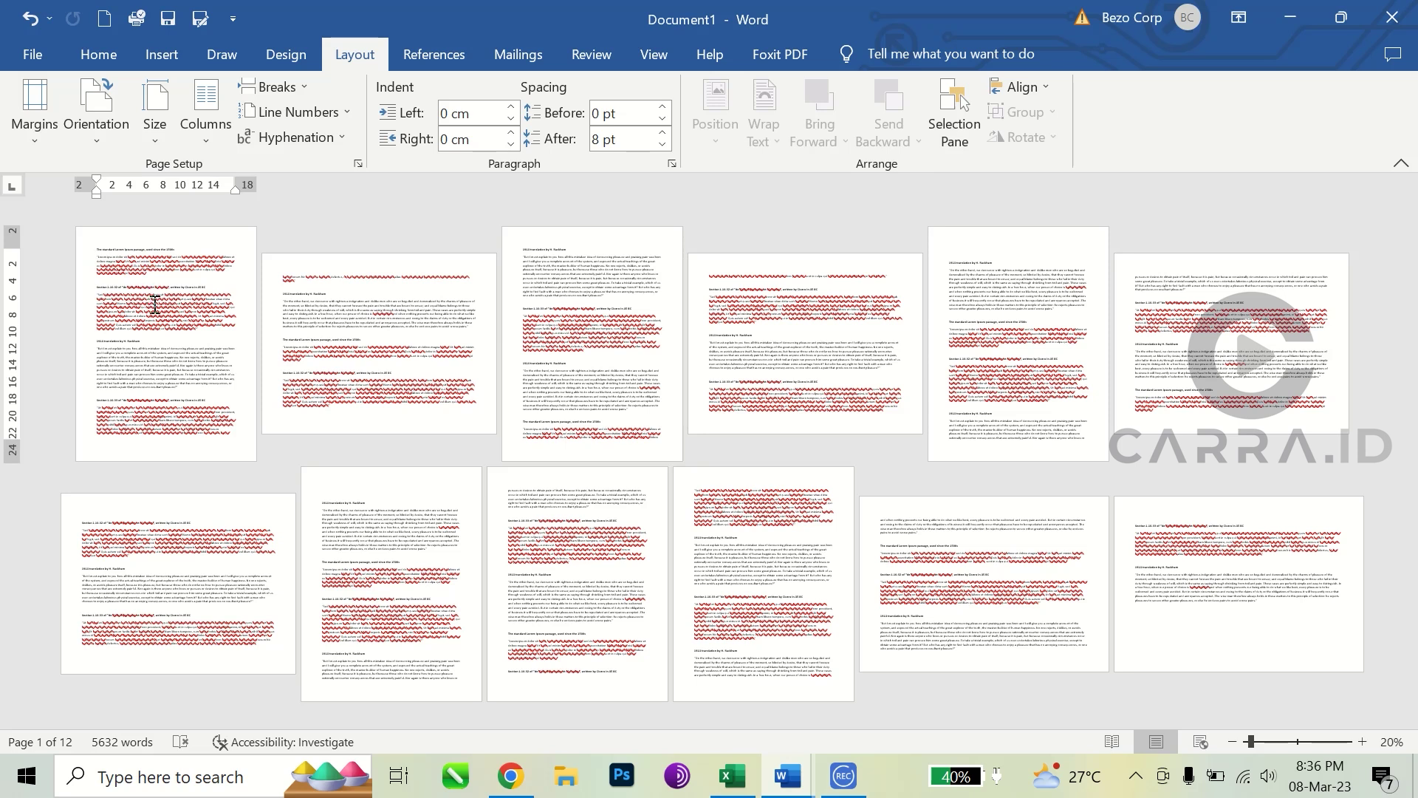
left_click(106, 135)
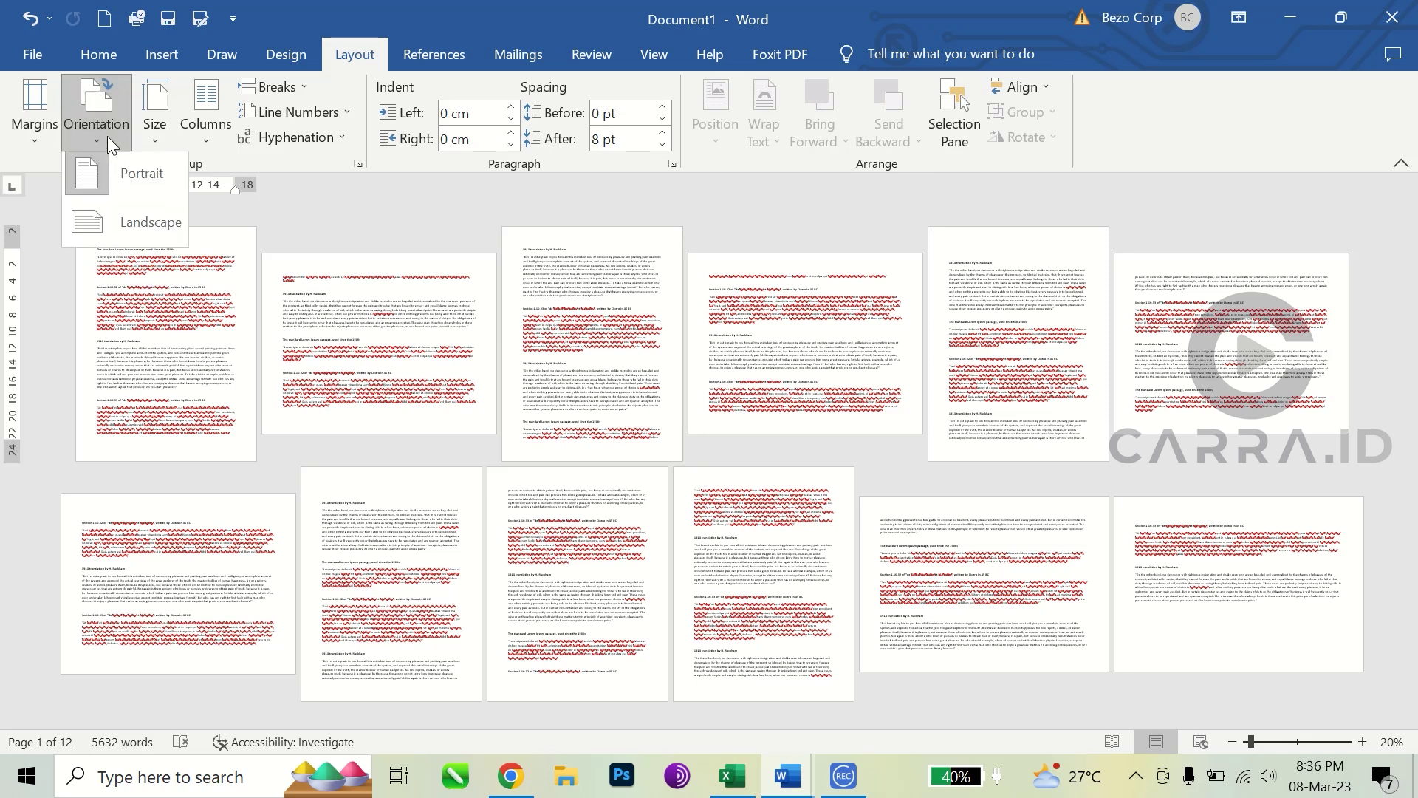
left_click(157, 195)
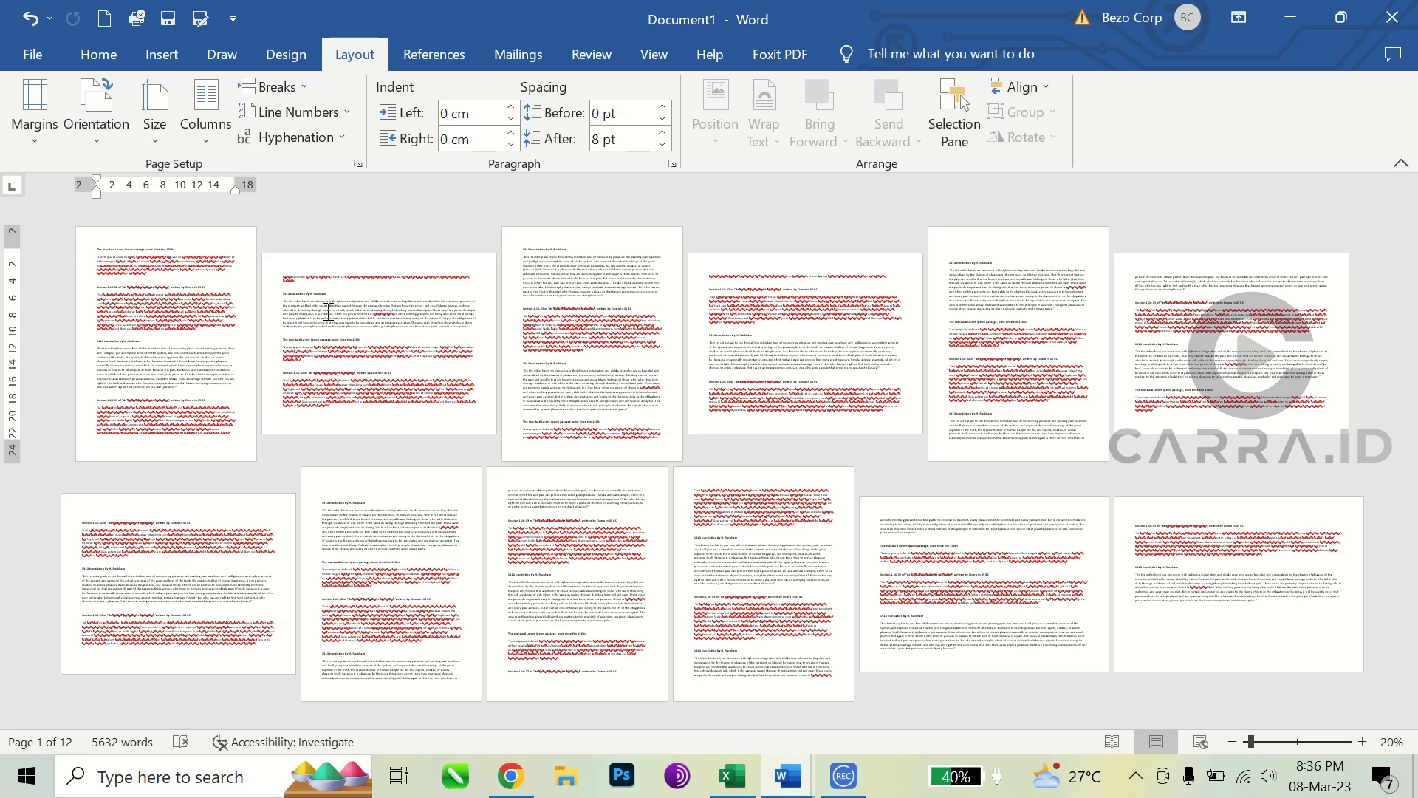
left_click(376, 313)
left_click(95, 141)
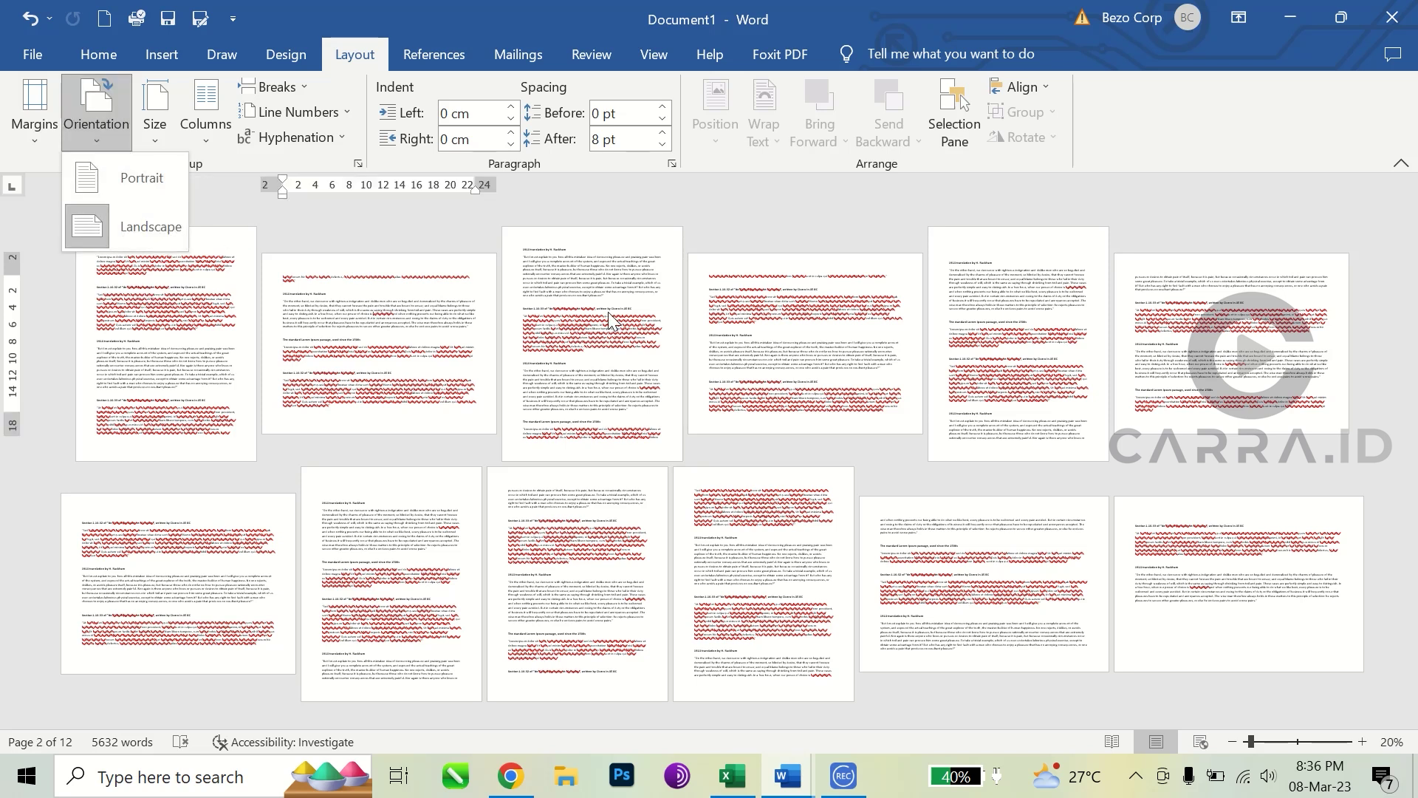
left_click(614, 320)
left_click(585, 270)
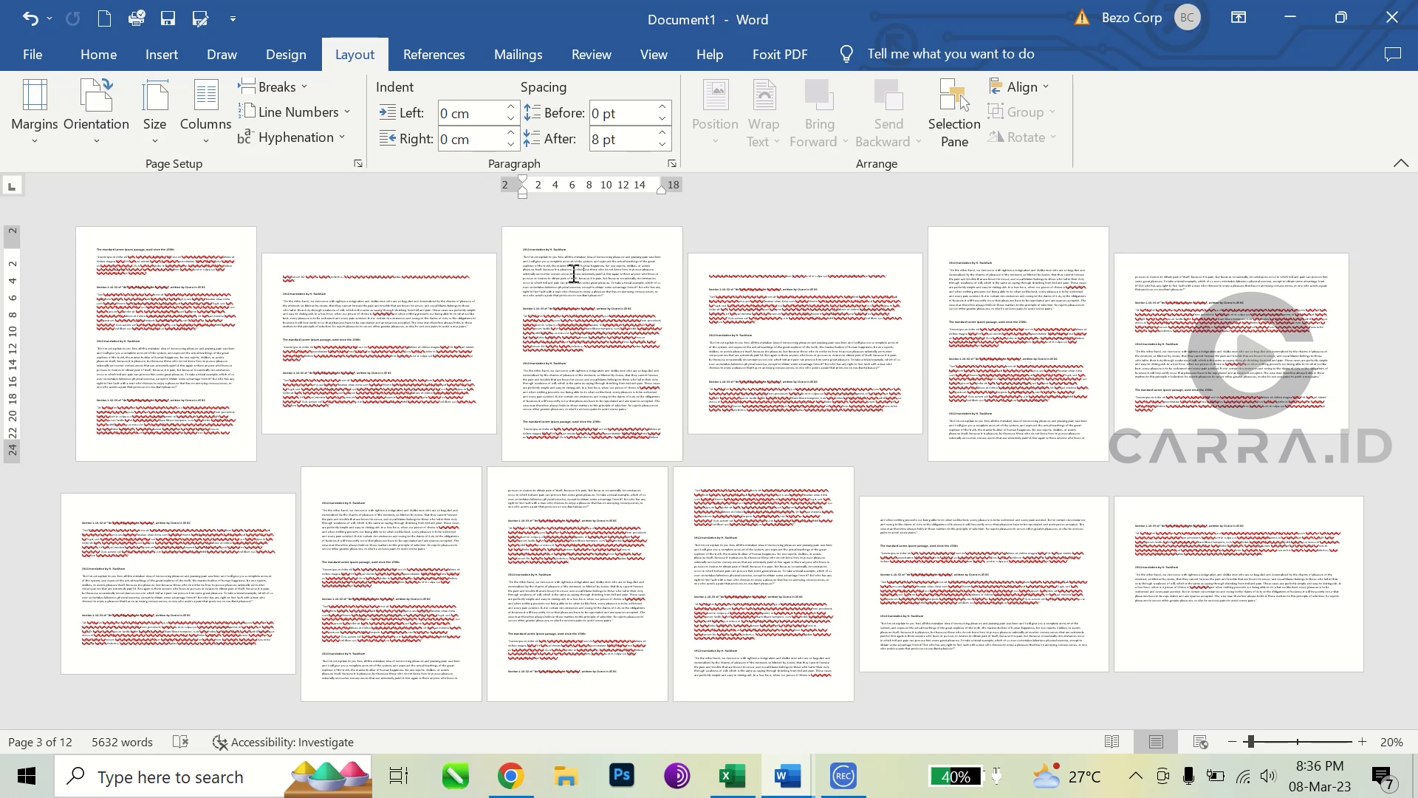
left_click(818, 304)
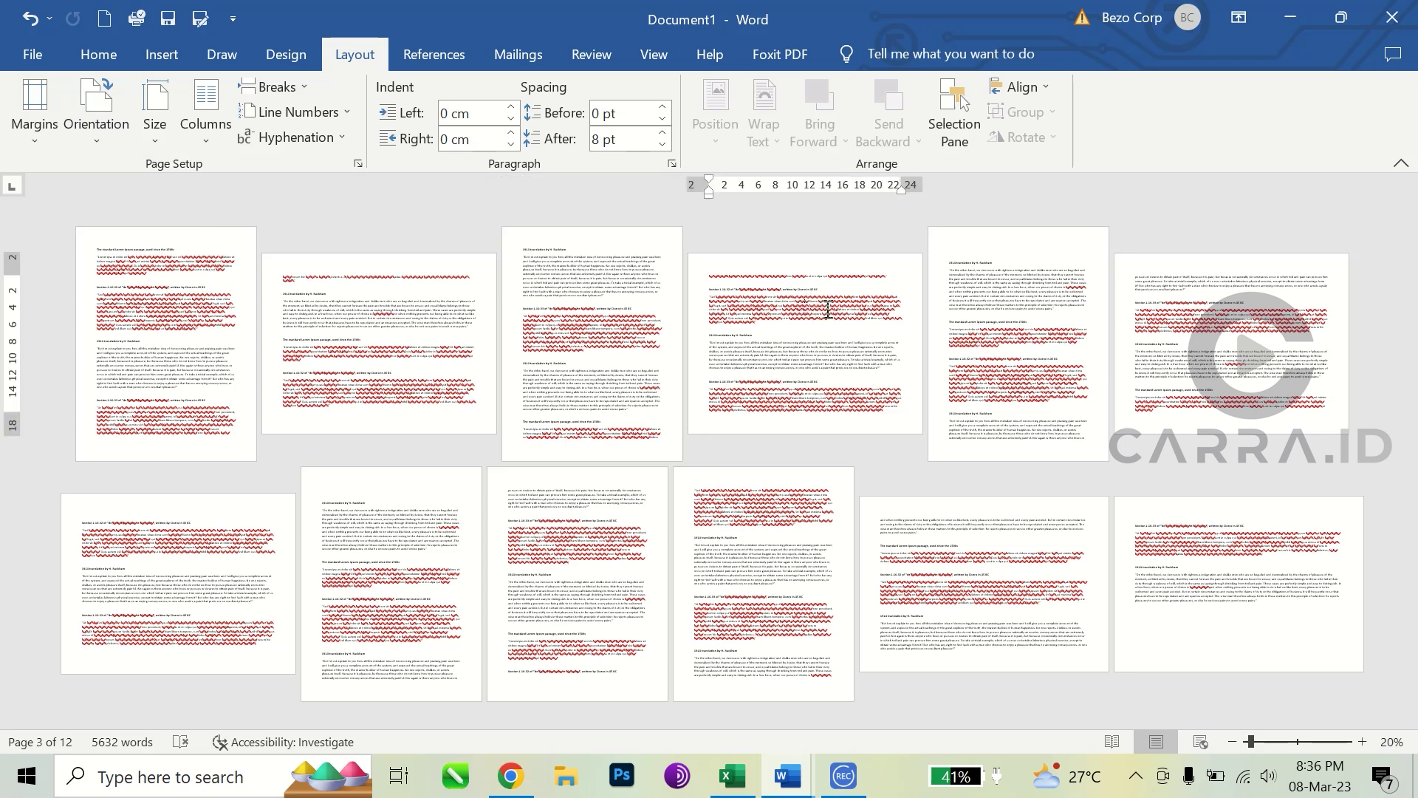
left_click(1022, 297)
left_click(1178, 317)
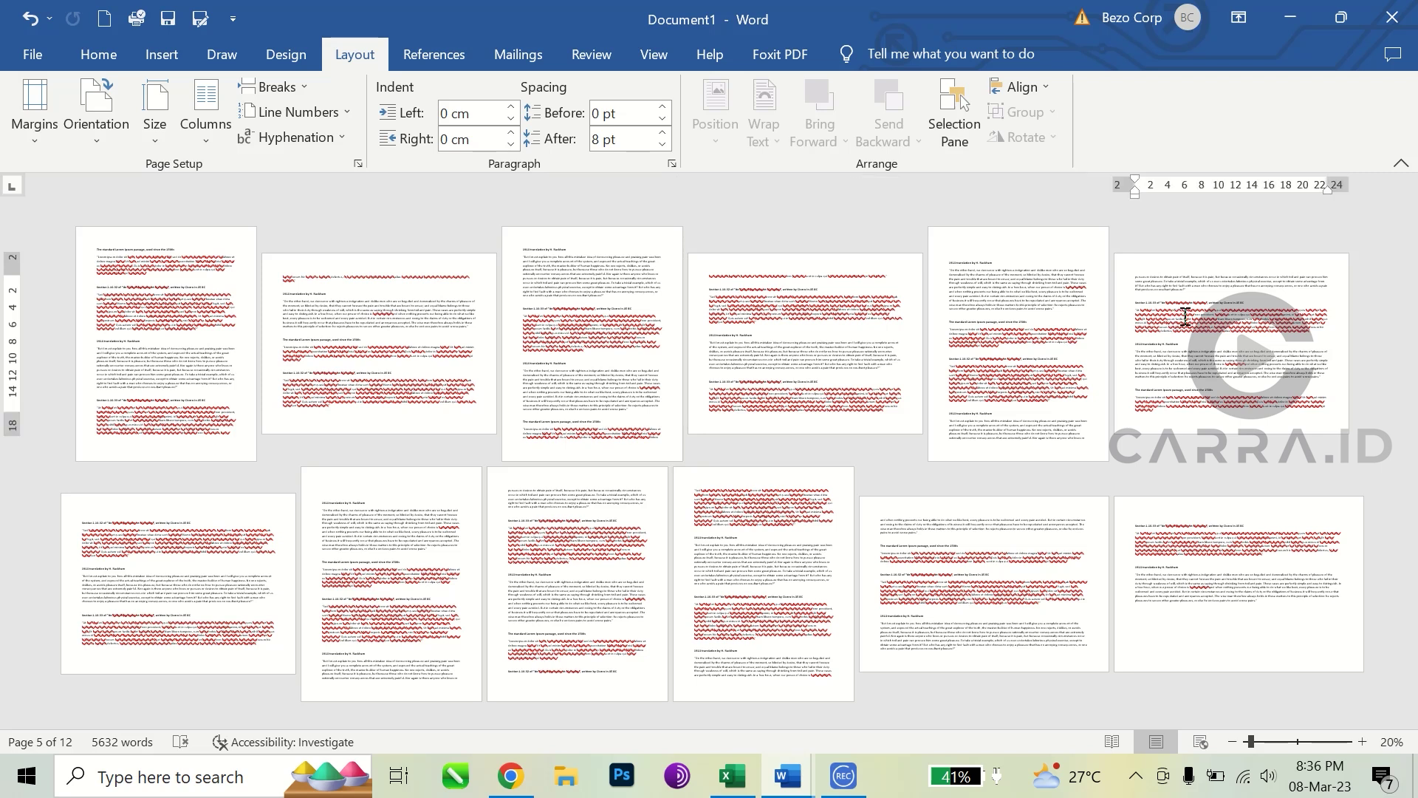
left_click(152, 543)
left_click(434, 517)
left_click(599, 516)
left_click(755, 513)
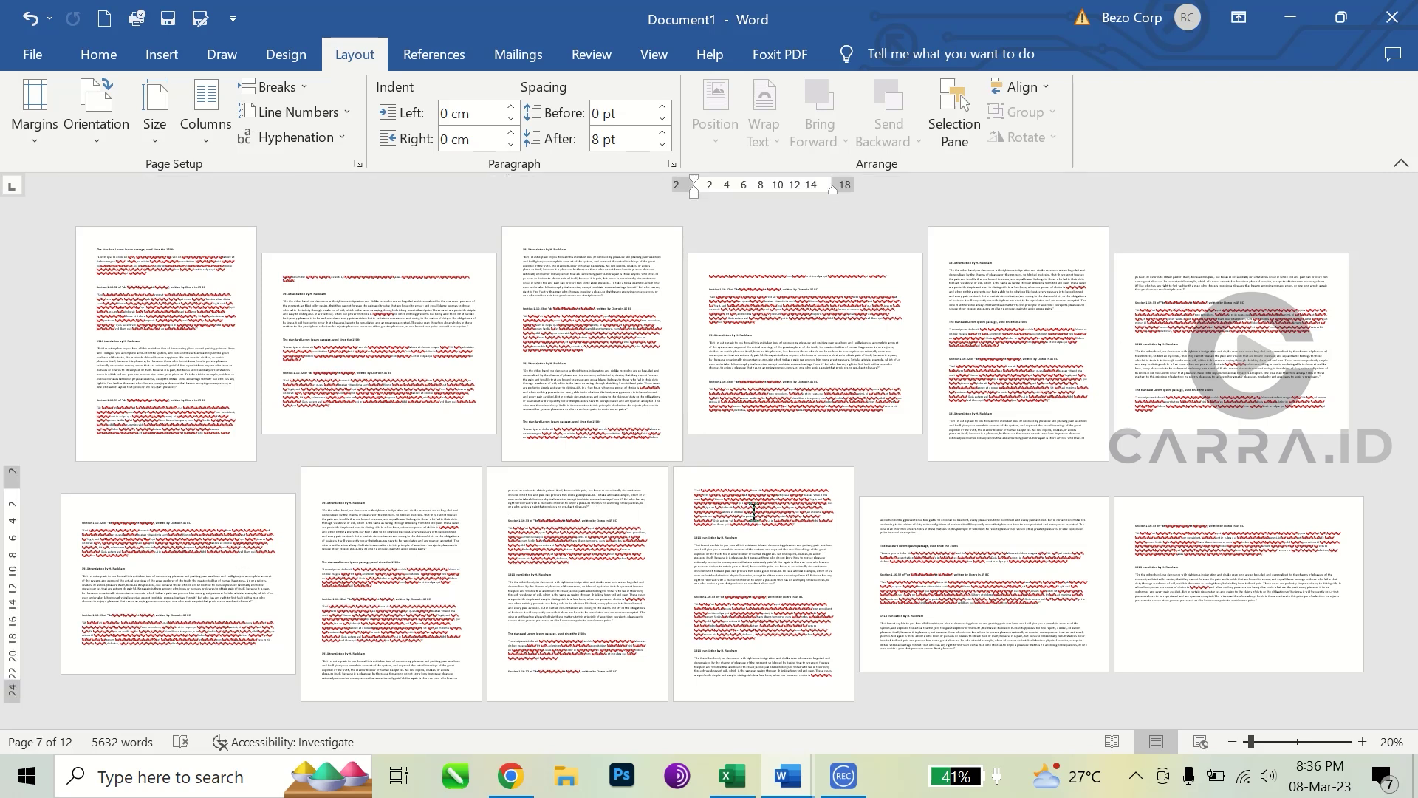
left_click(950, 545)
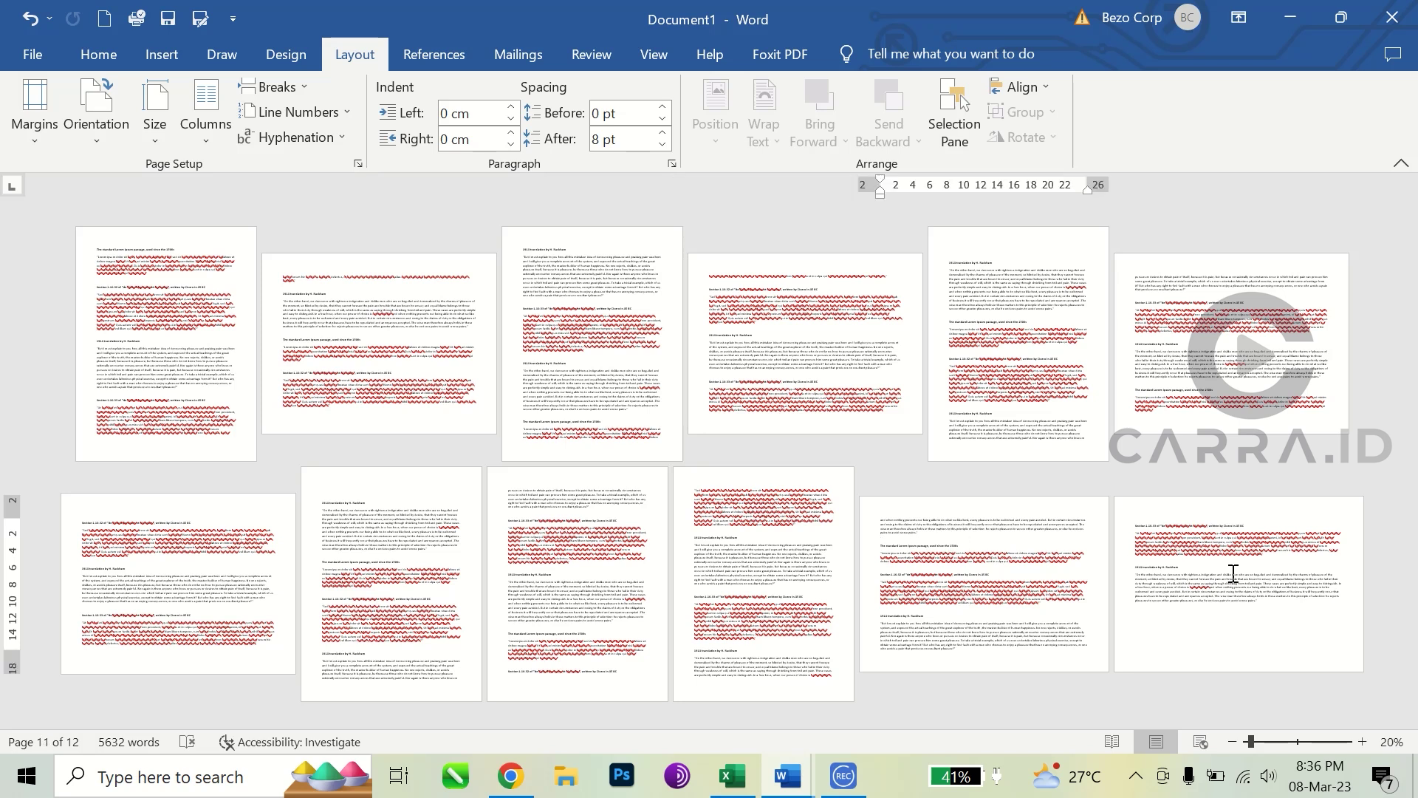
left_click(1233, 573)
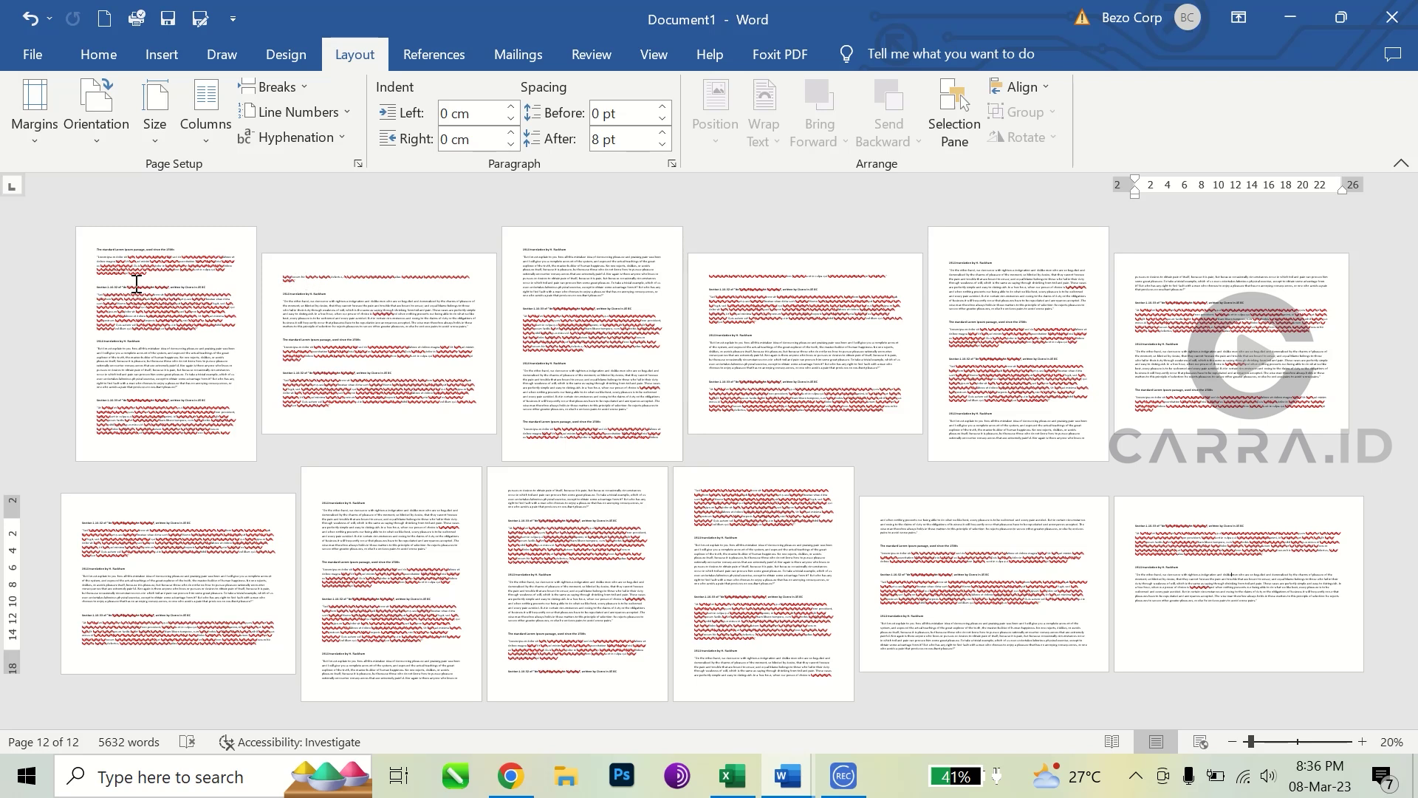
left_click_drag(88, 248, 237, 434)
left_click(283, 275)
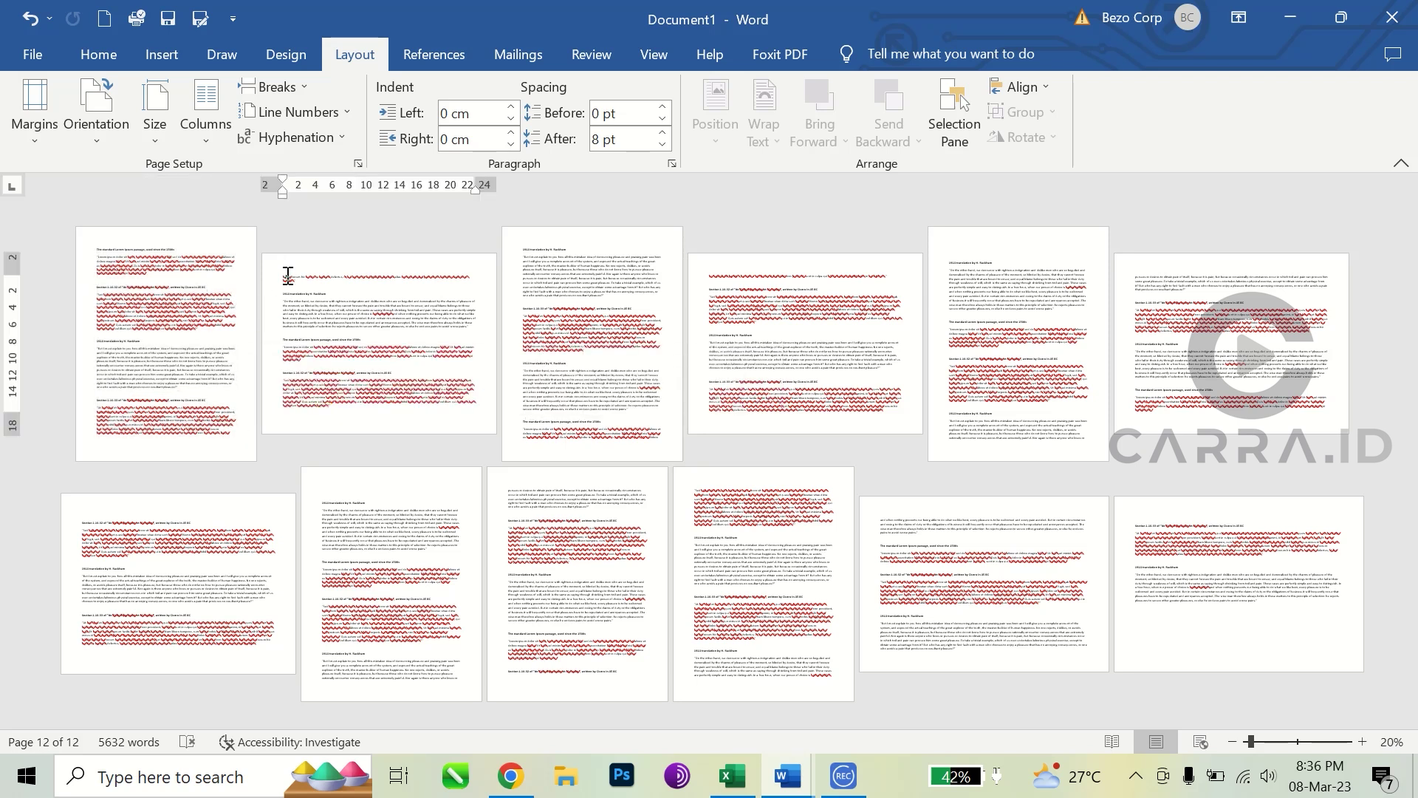
left_click_drag(283, 273, 352, 411)
left_click(383, 316)
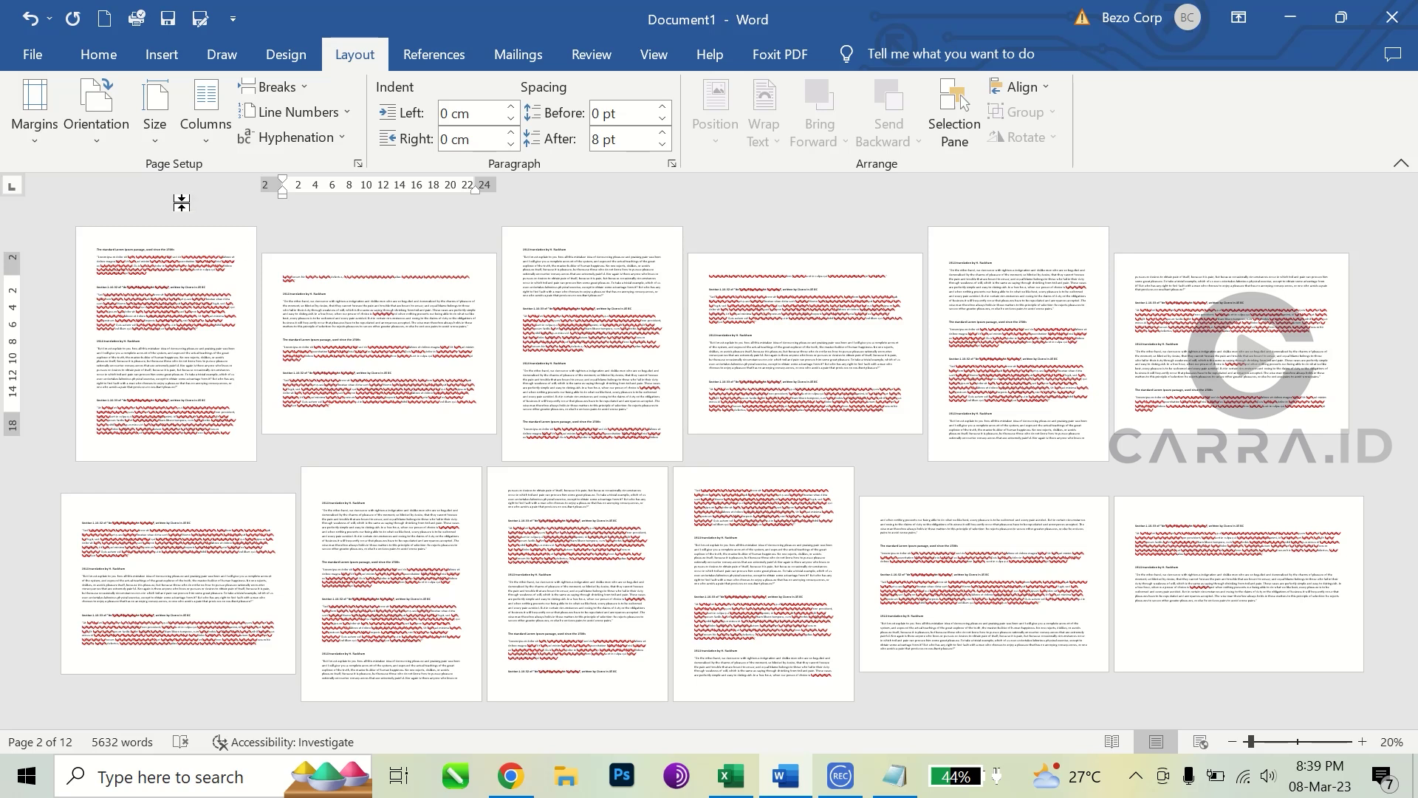
Step: Create a new blank document and set its top, bottom, left and right page margins to 2 cm
left_click(107, 26)
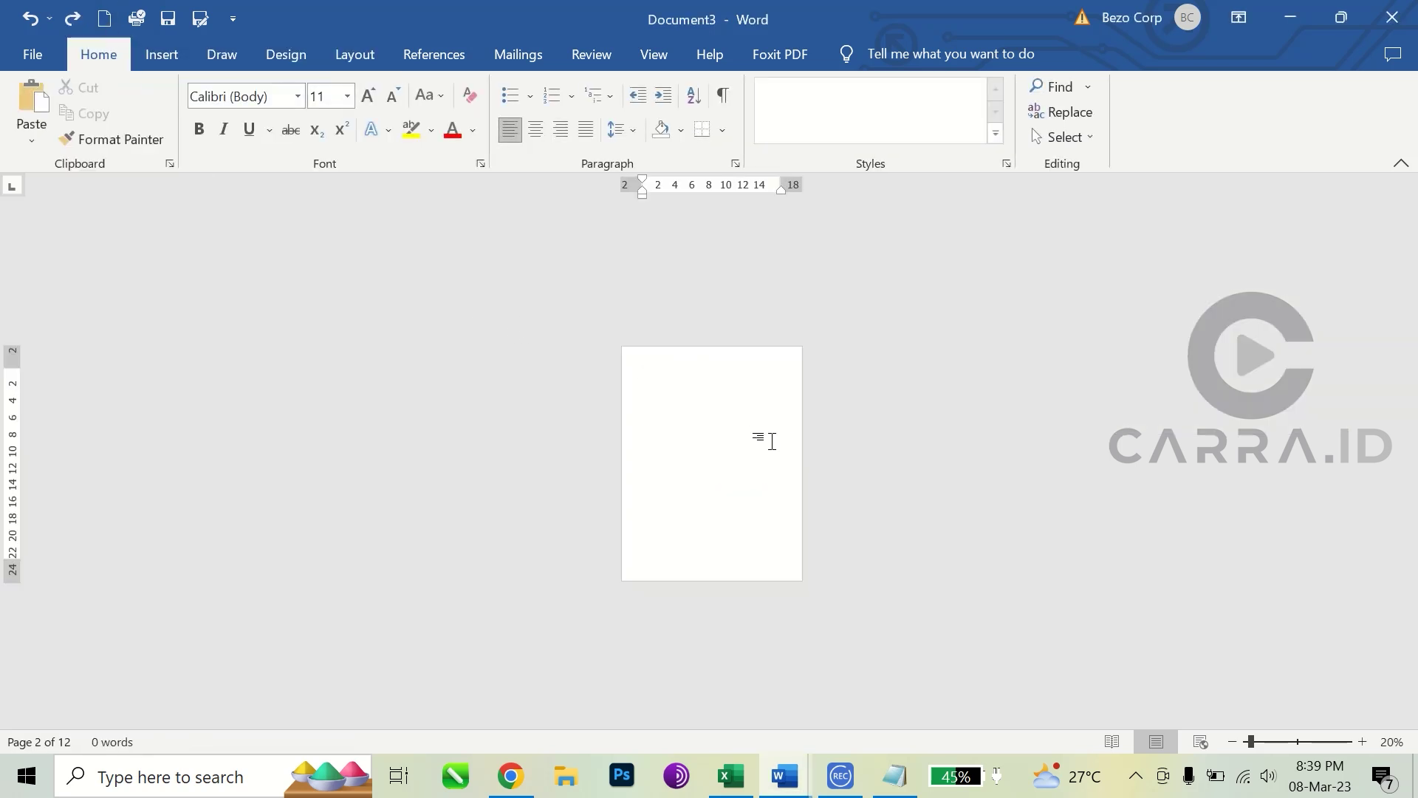
left_click(355, 54)
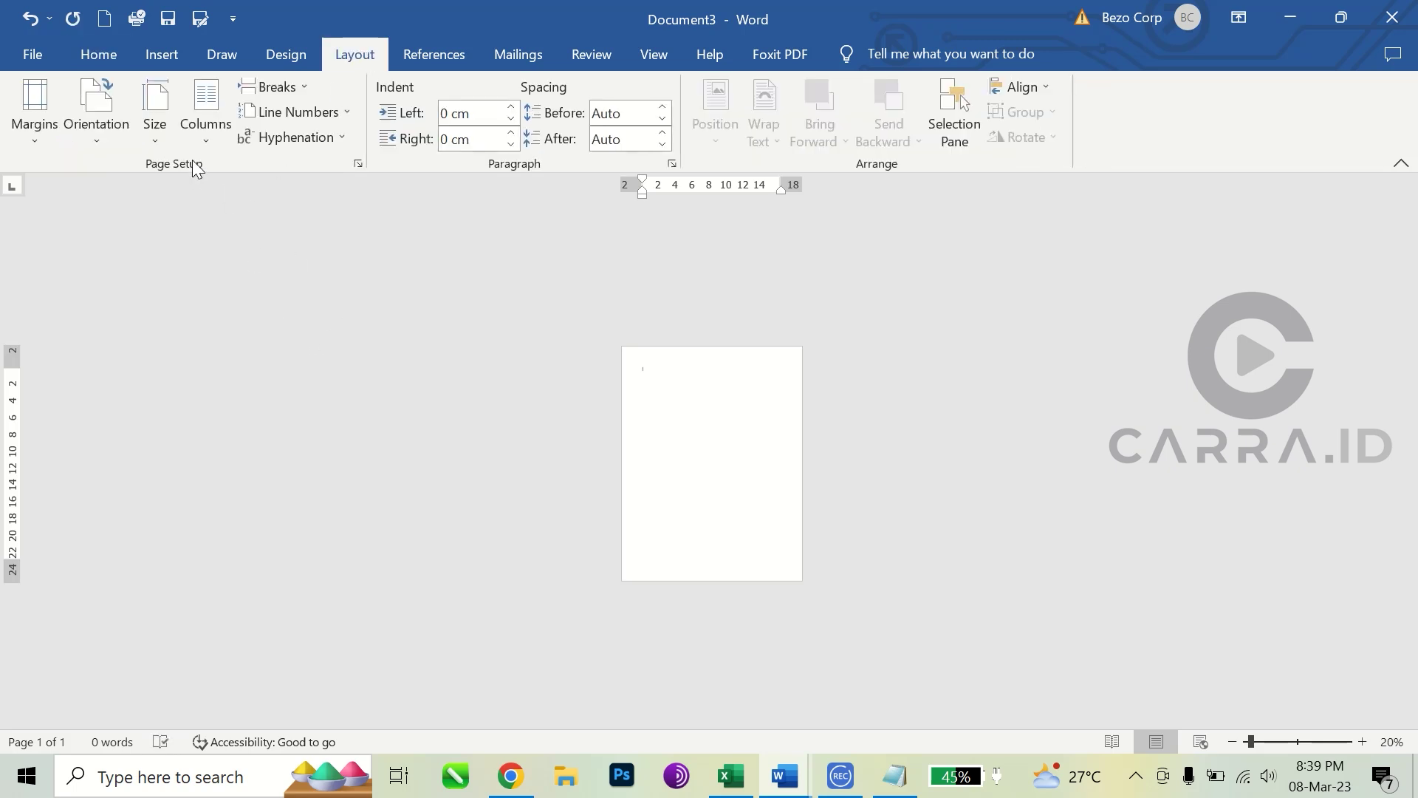
left_click(357, 164)
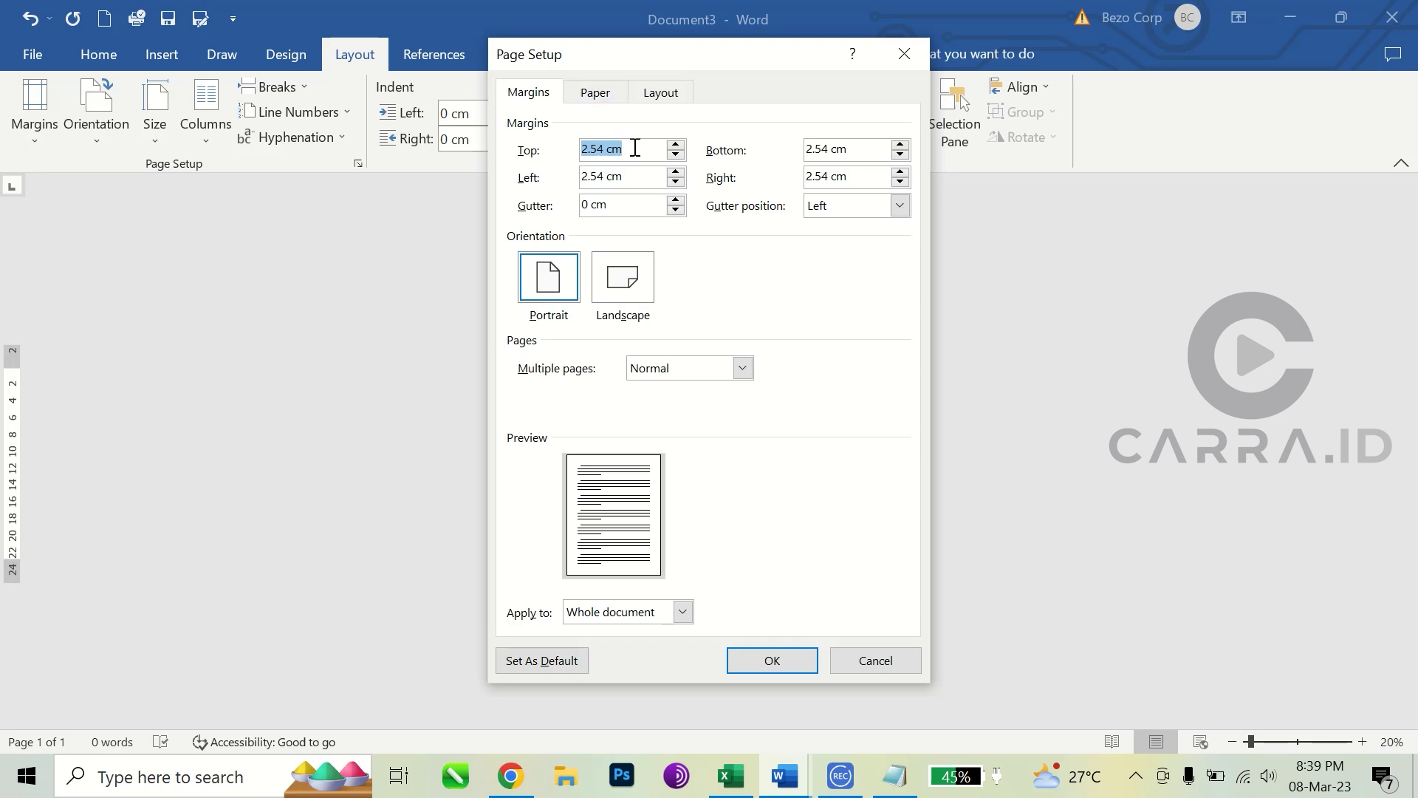
left_click_drag(635, 147, 529, 158)
type("2")
key("Tab")
type("2")
key("Tab")
type("2")
key("Tab")
type("2")
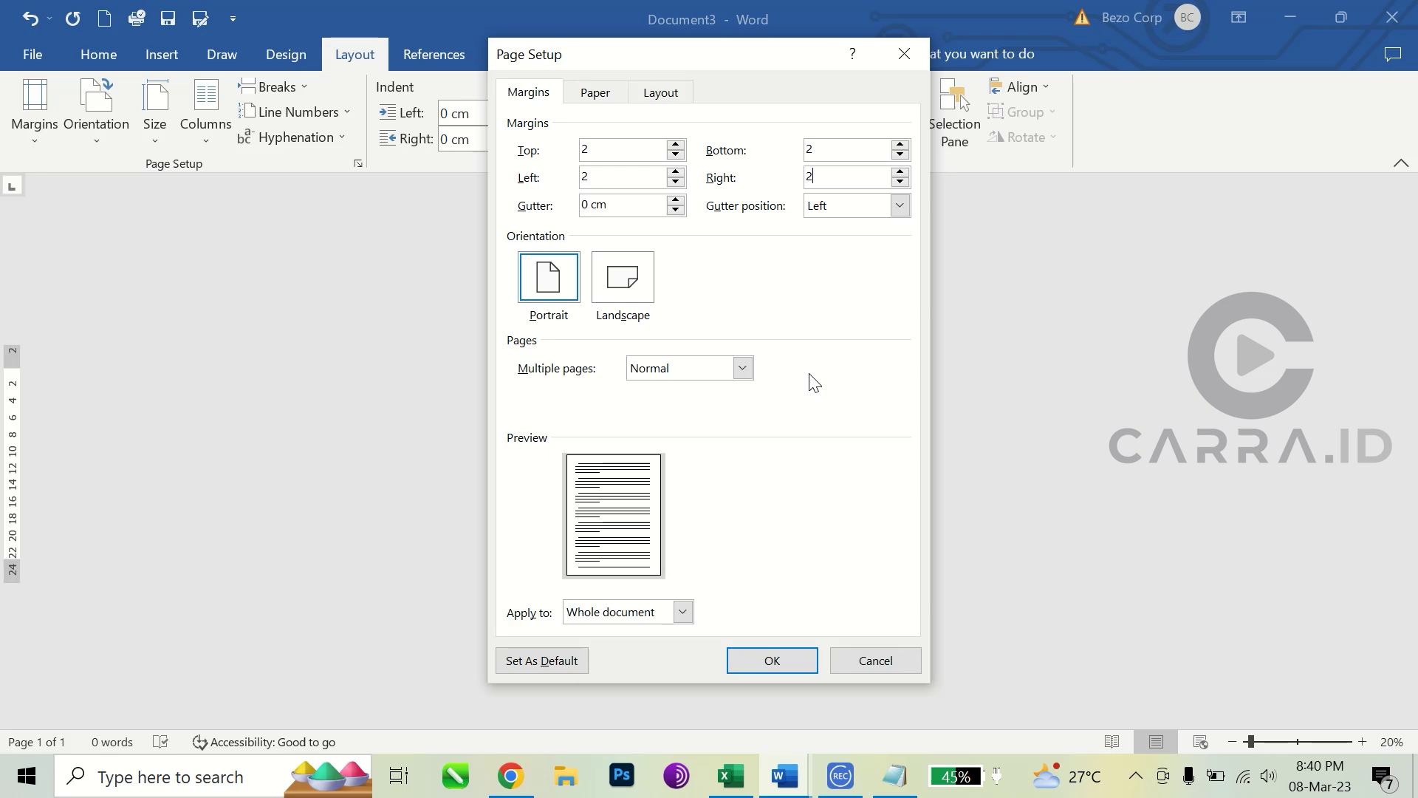
Step: Set the paper size to A4 210 x 297 mm and apply the page setup to the whole document
left_click(594, 92)
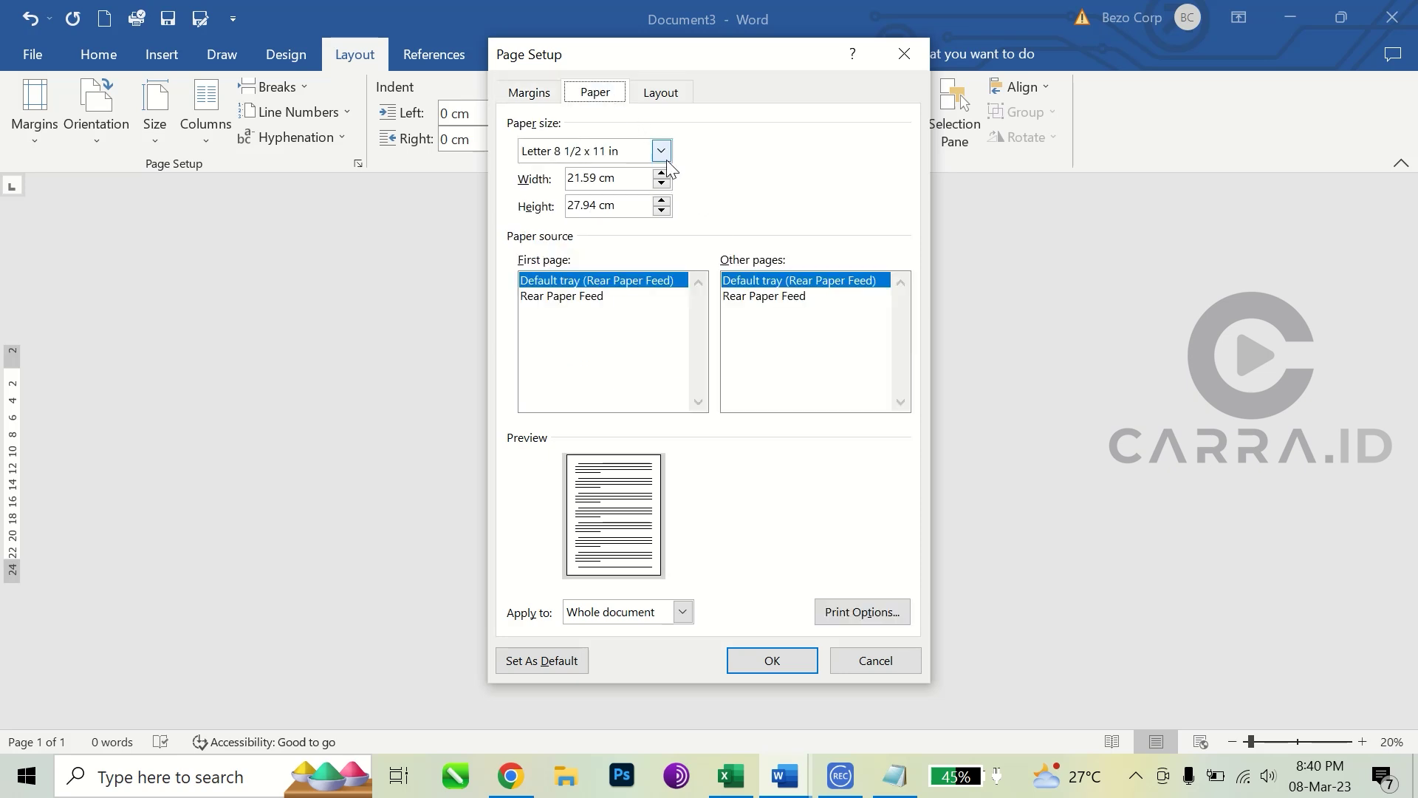
left_click(666, 150)
left_click(554, 168)
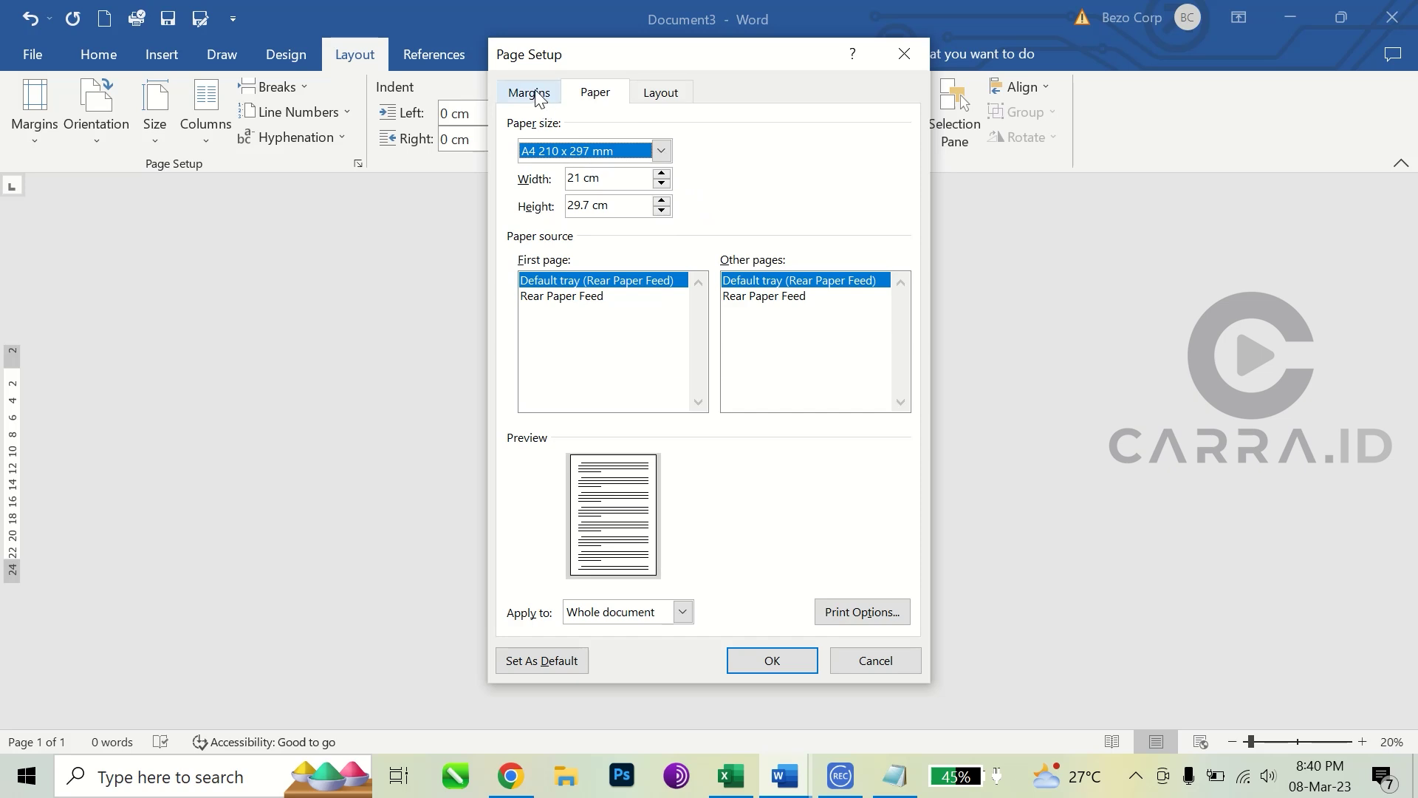
left_click(543, 94)
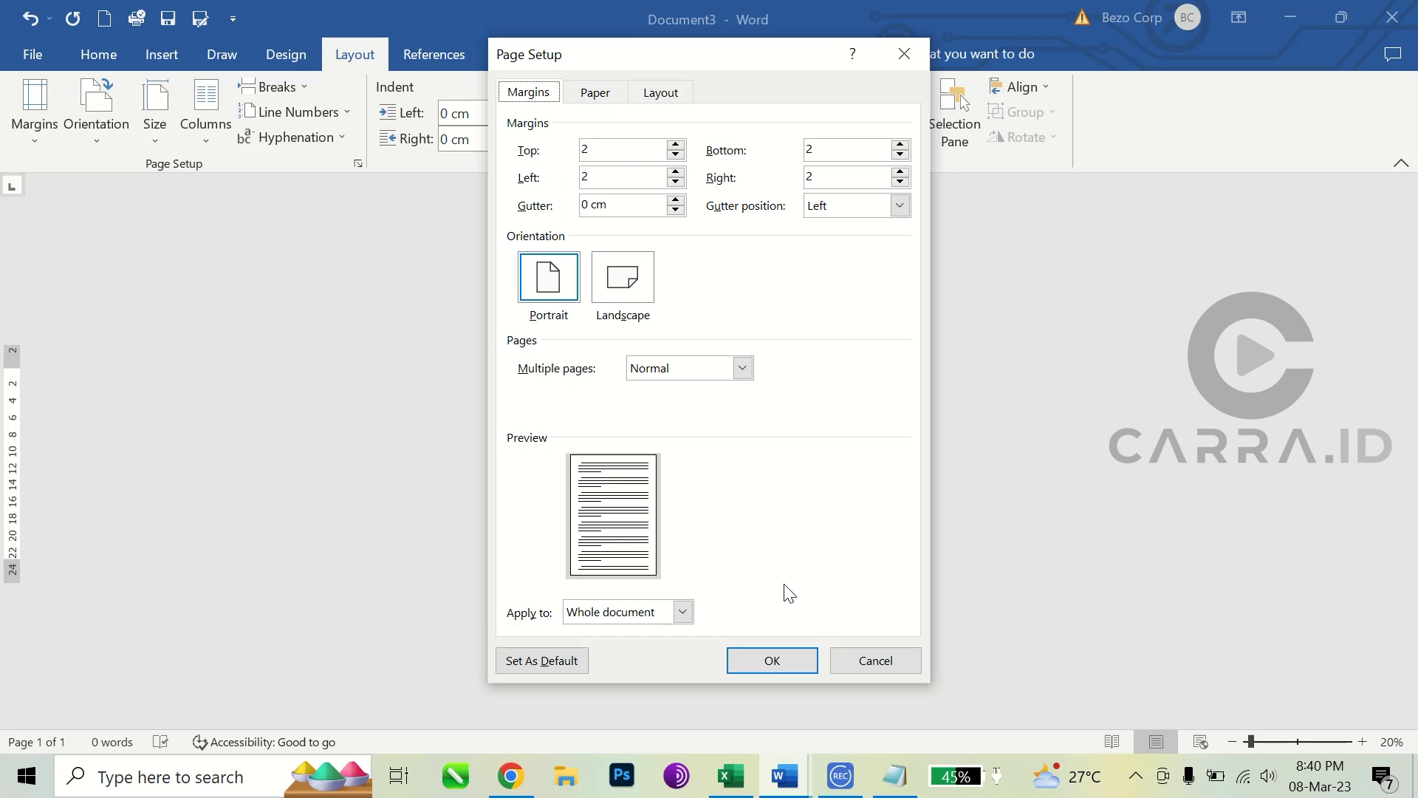
left_click(773, 661)
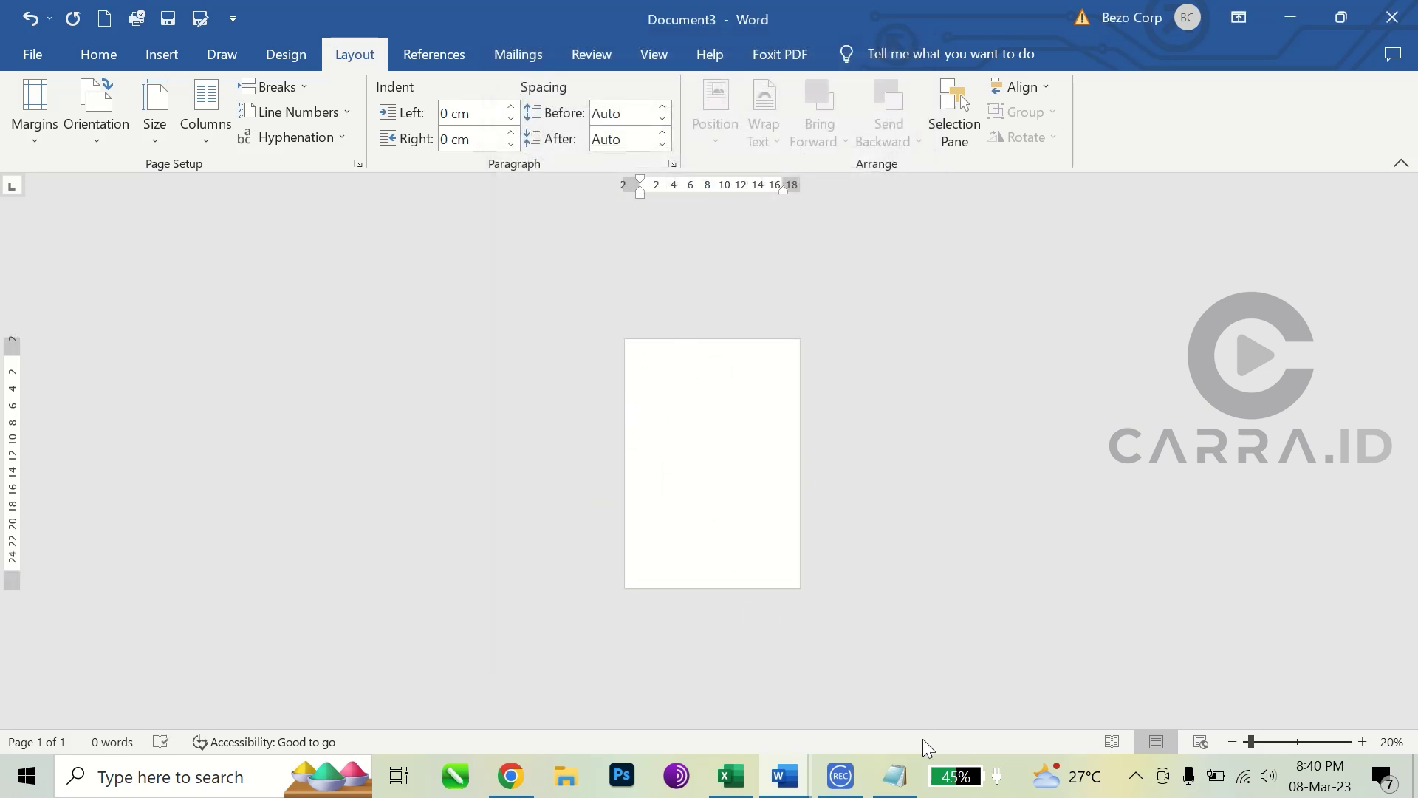
Step: Switch to the untitled Notepad file and copy all of its Lorem Ipsum text
left_click(895, 776)
scroll(661, 399, "up", 5)
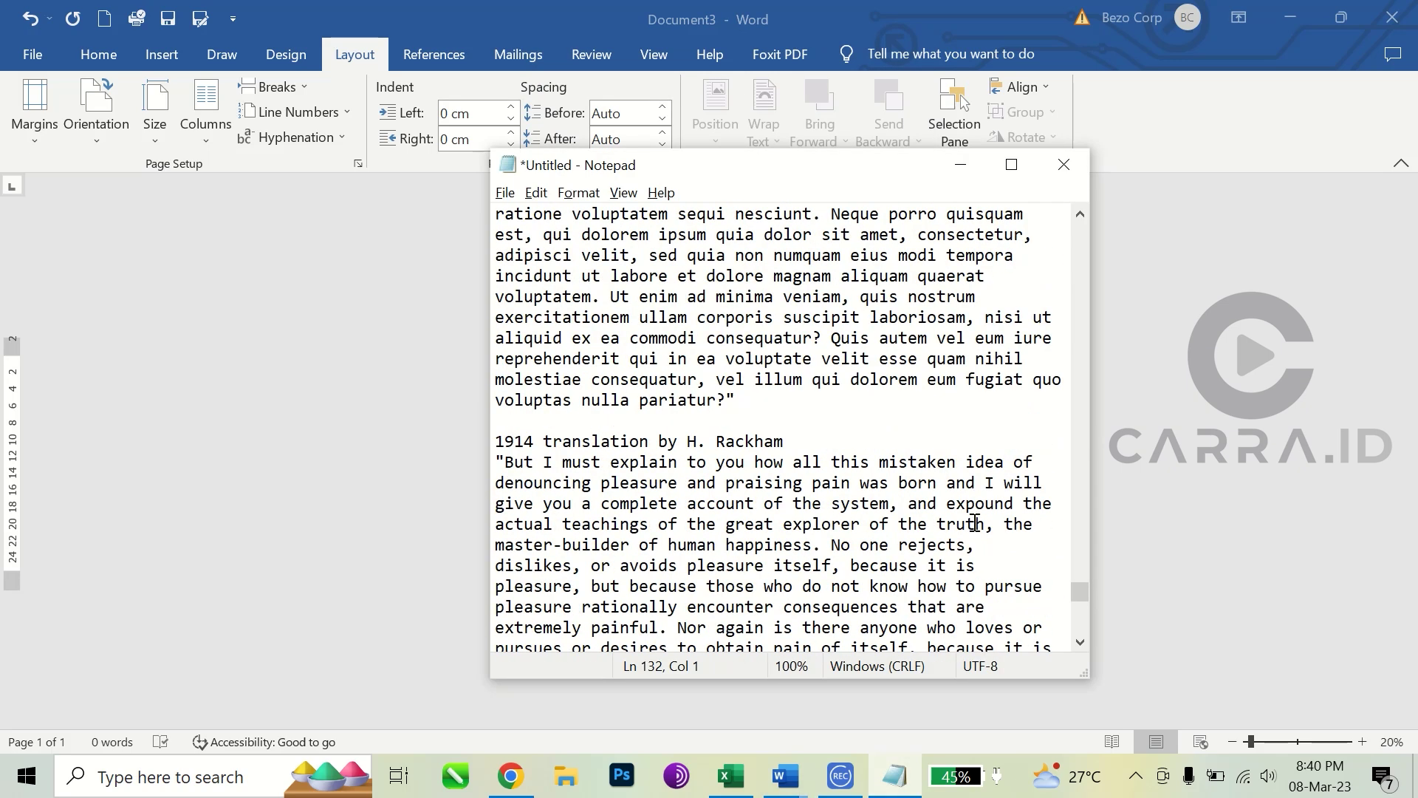
left_click_drag(1078, 595, 1068, 234)
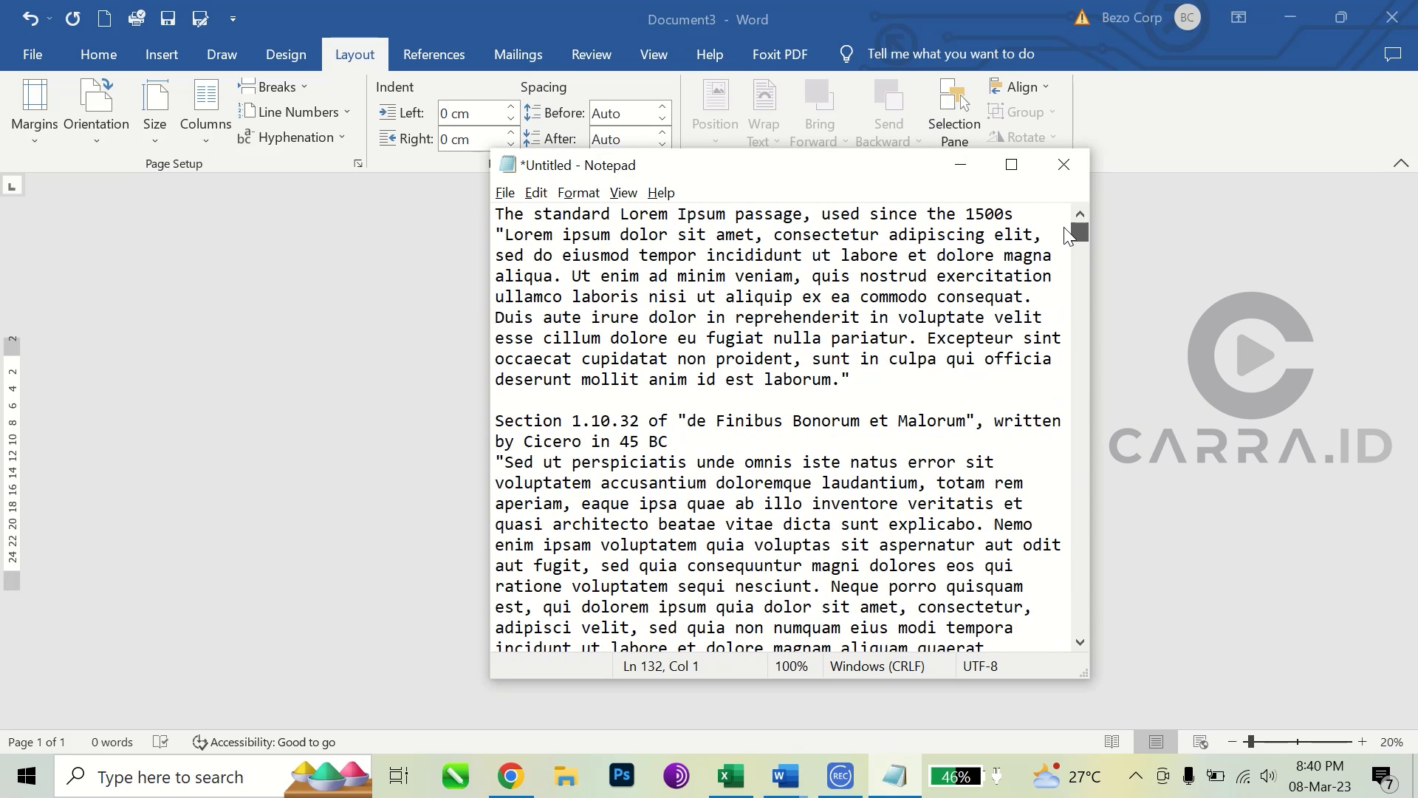
left_click(611, 236)
key("ctrl+a")
right_click(604, 285)
left_click(670, 344)
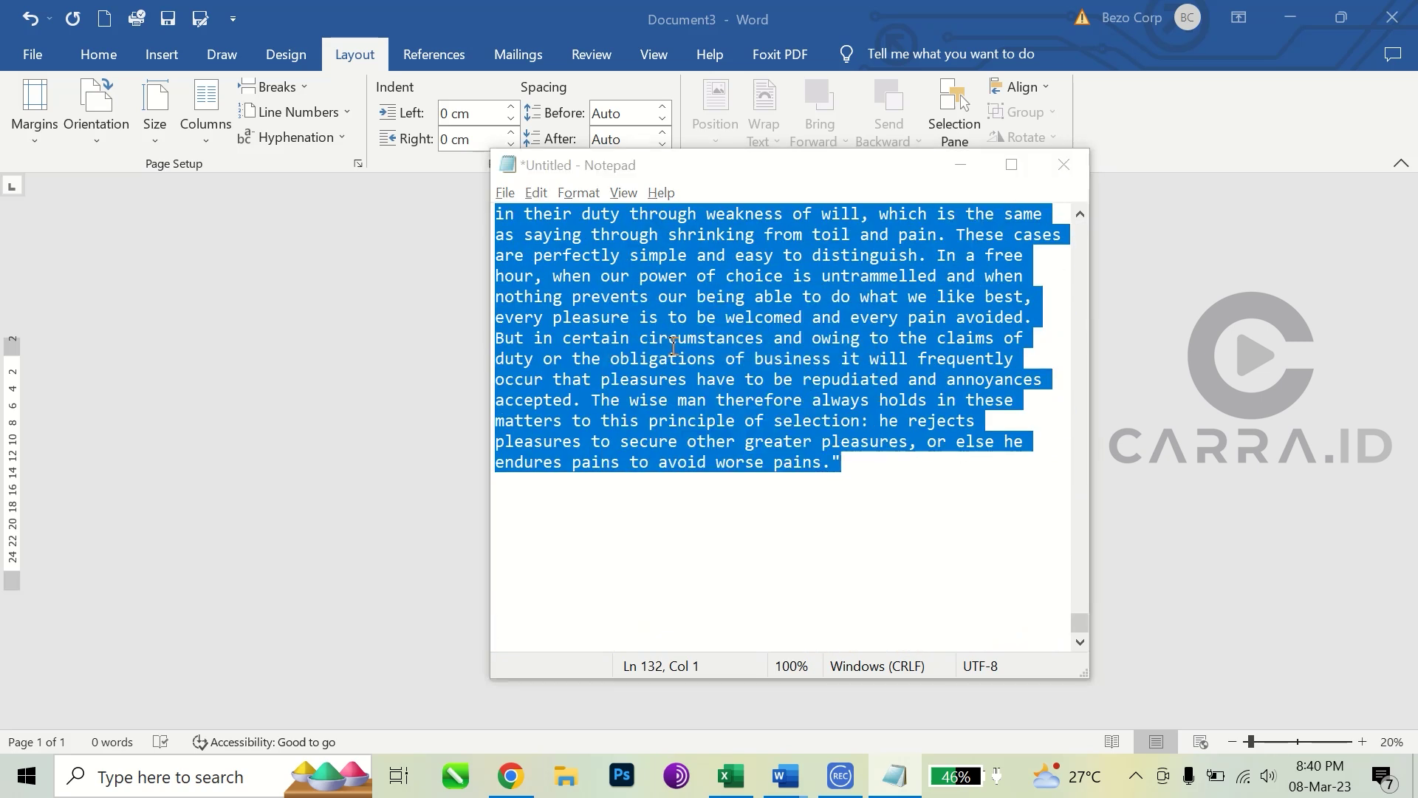
Step: Switch back to Word and paste the copied text into the blank document as text only
key("alt+Tab")
scroll(663, 357, "up", 1)
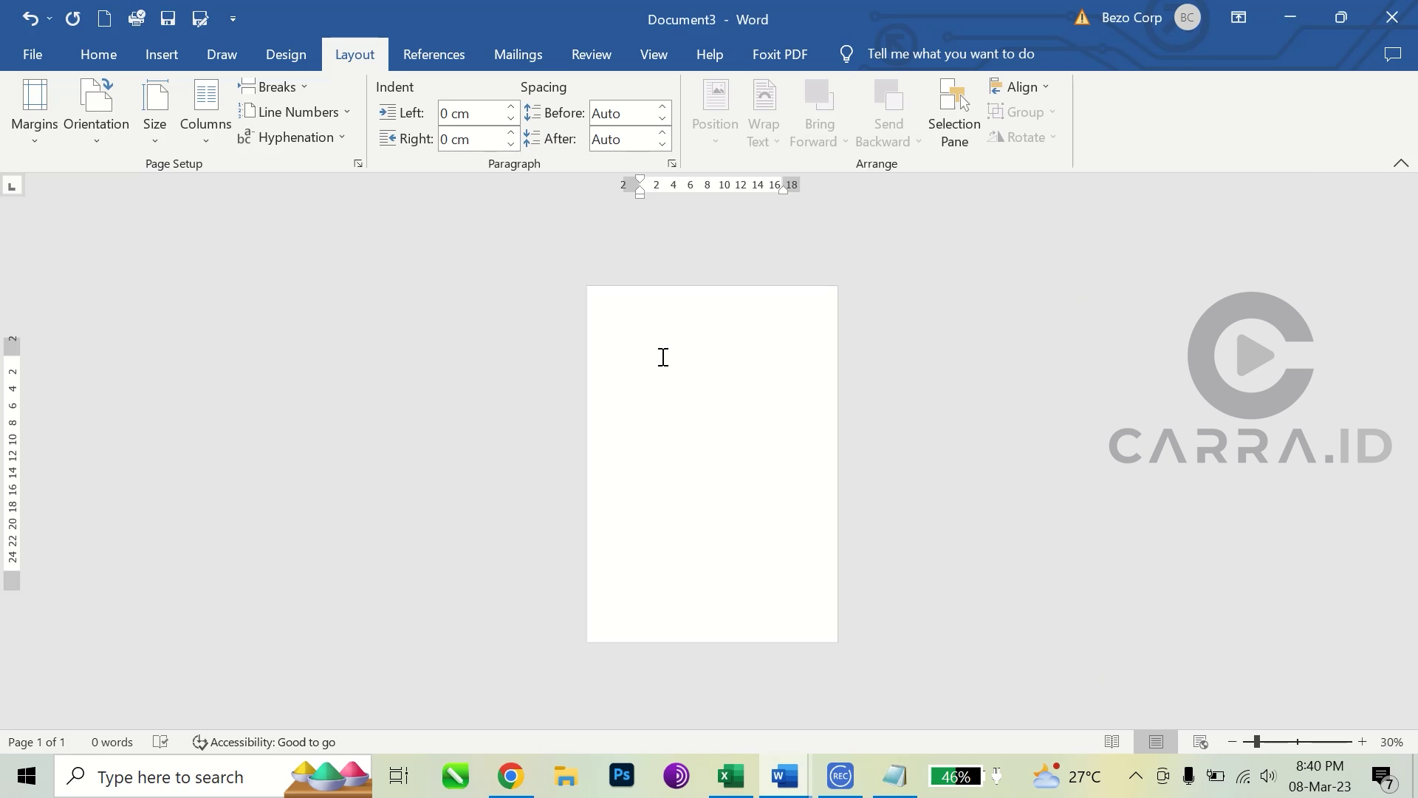
scroll(663, 356, "up", 1)
right_click(584, 248)
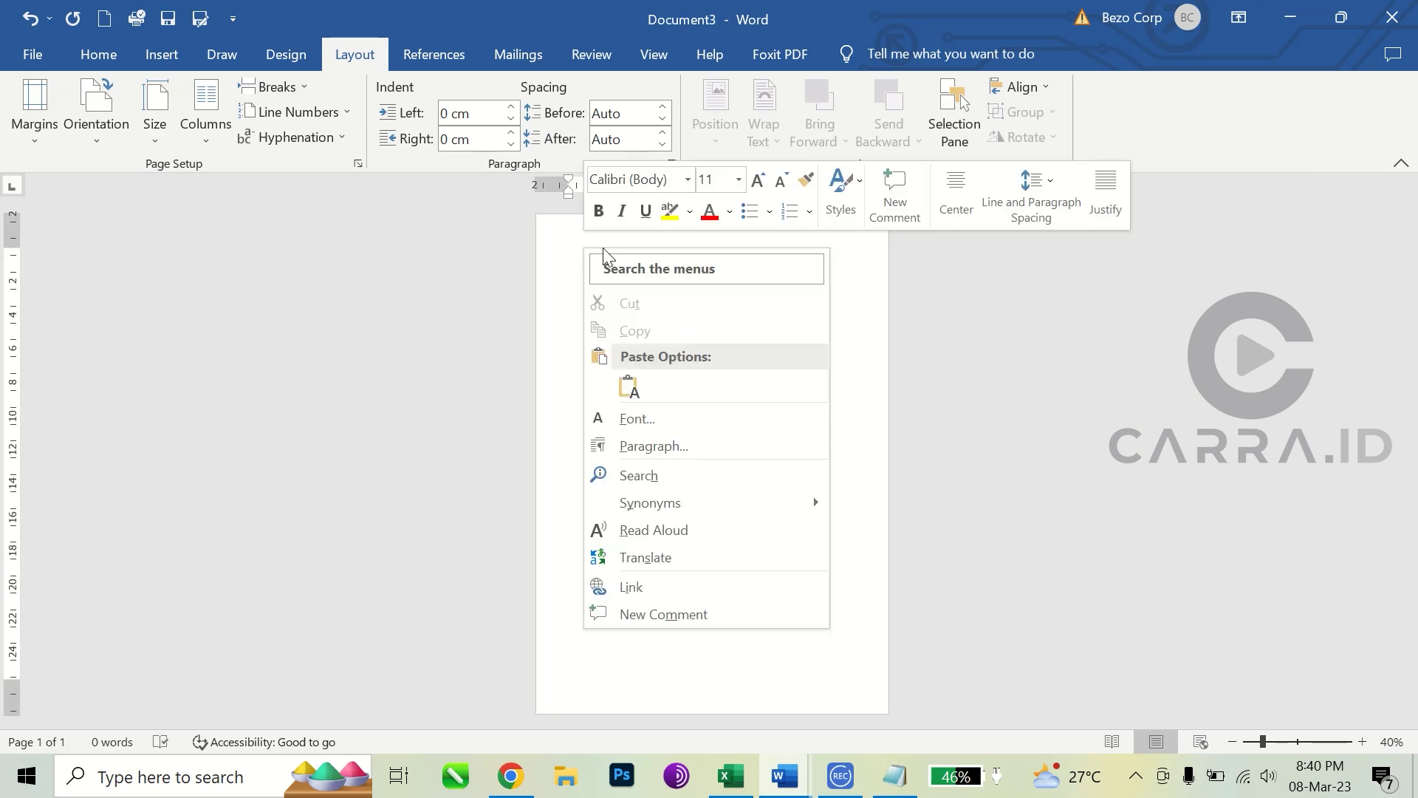
left_click(632, 390)
Step: Delete the empty last page of the document
scroll(599, 377, "down", 1)
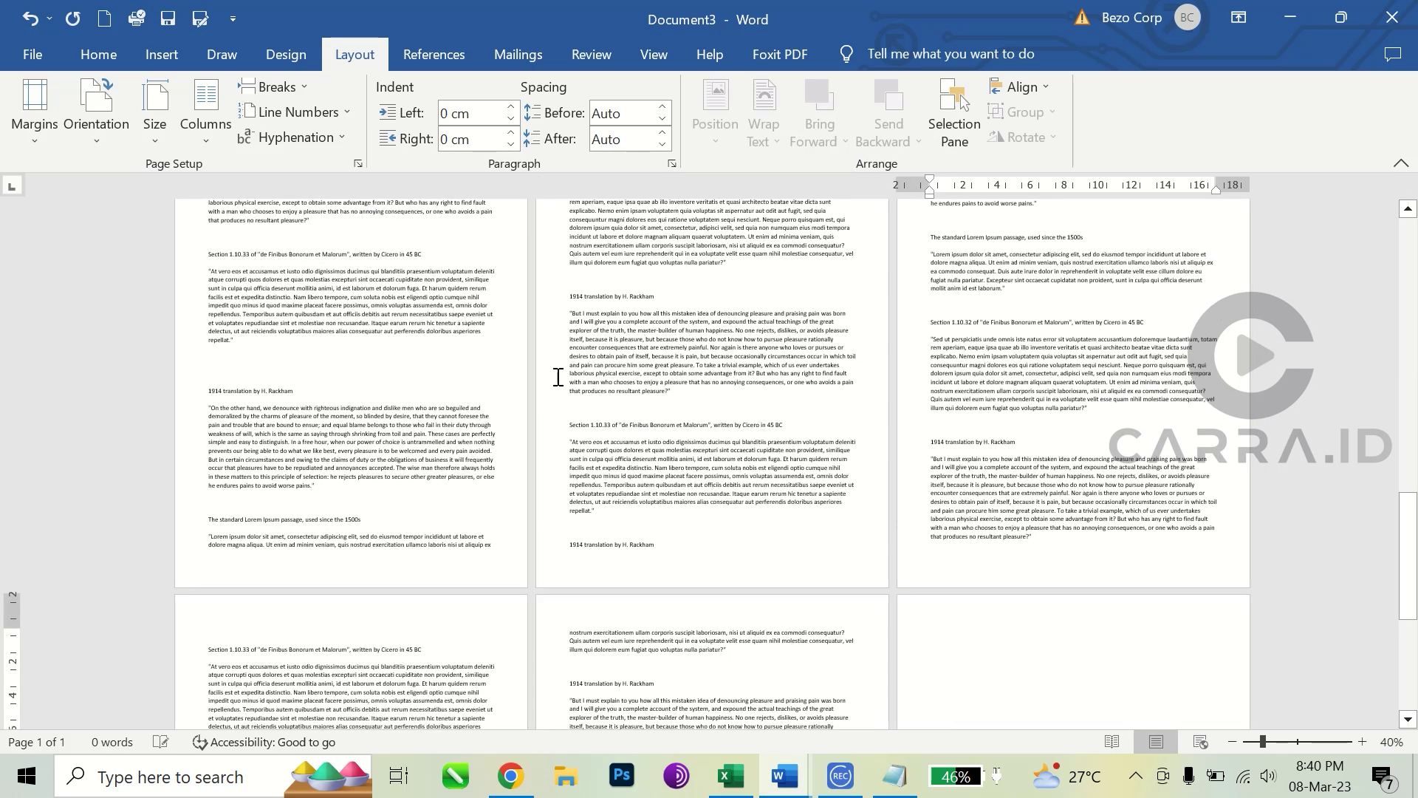
scroll(515, 373, "down", 1)
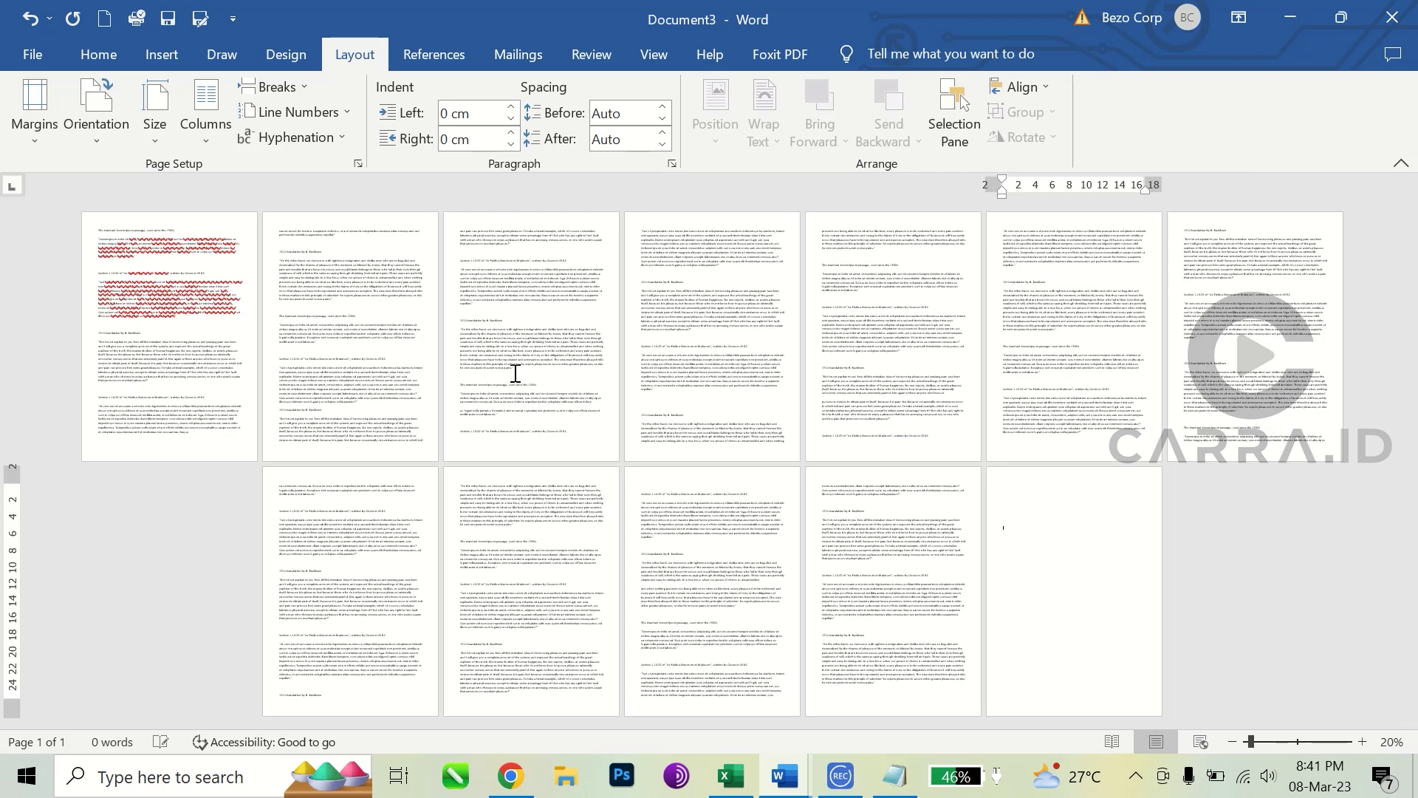
scroll(516, 373, "down", 1)
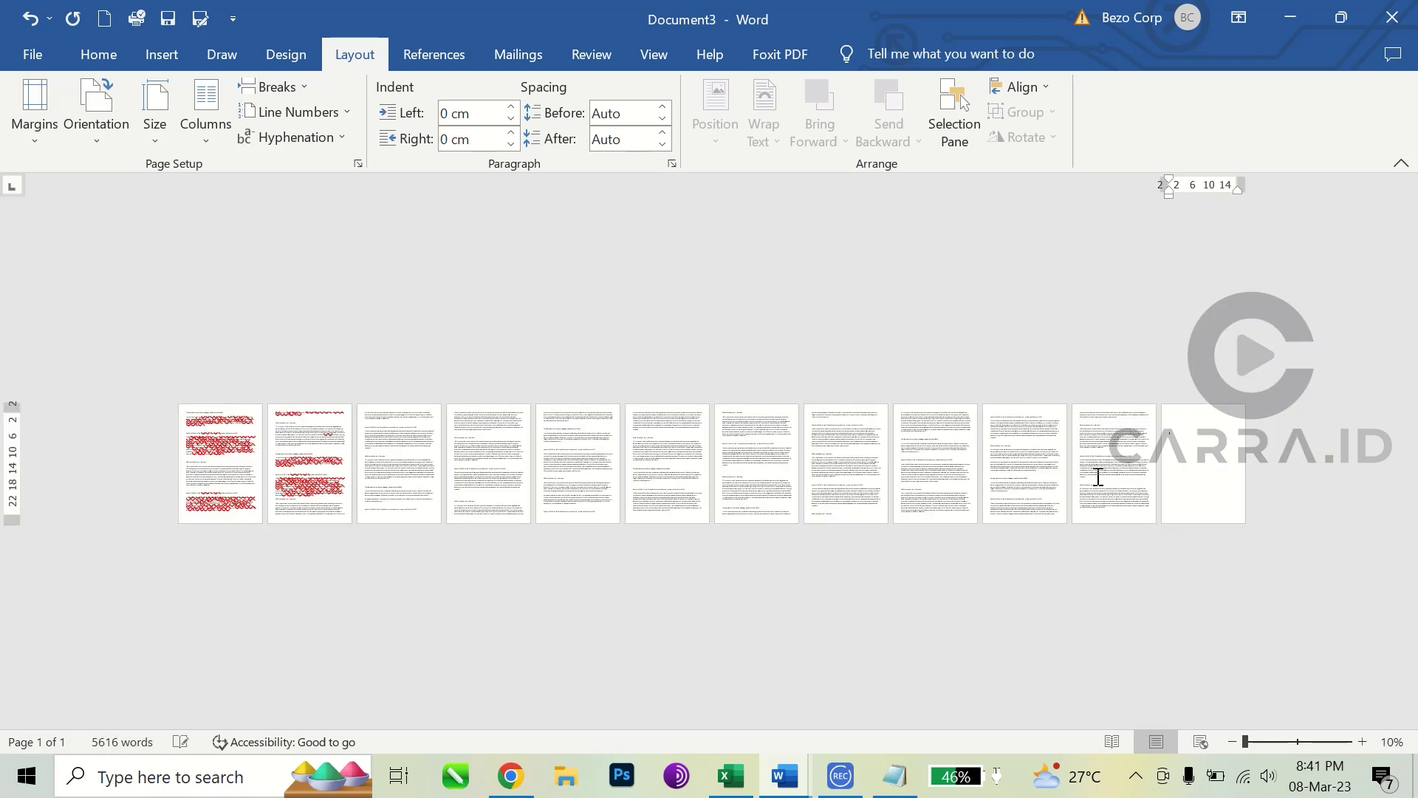
scroll(1074, 487, "up", 1)
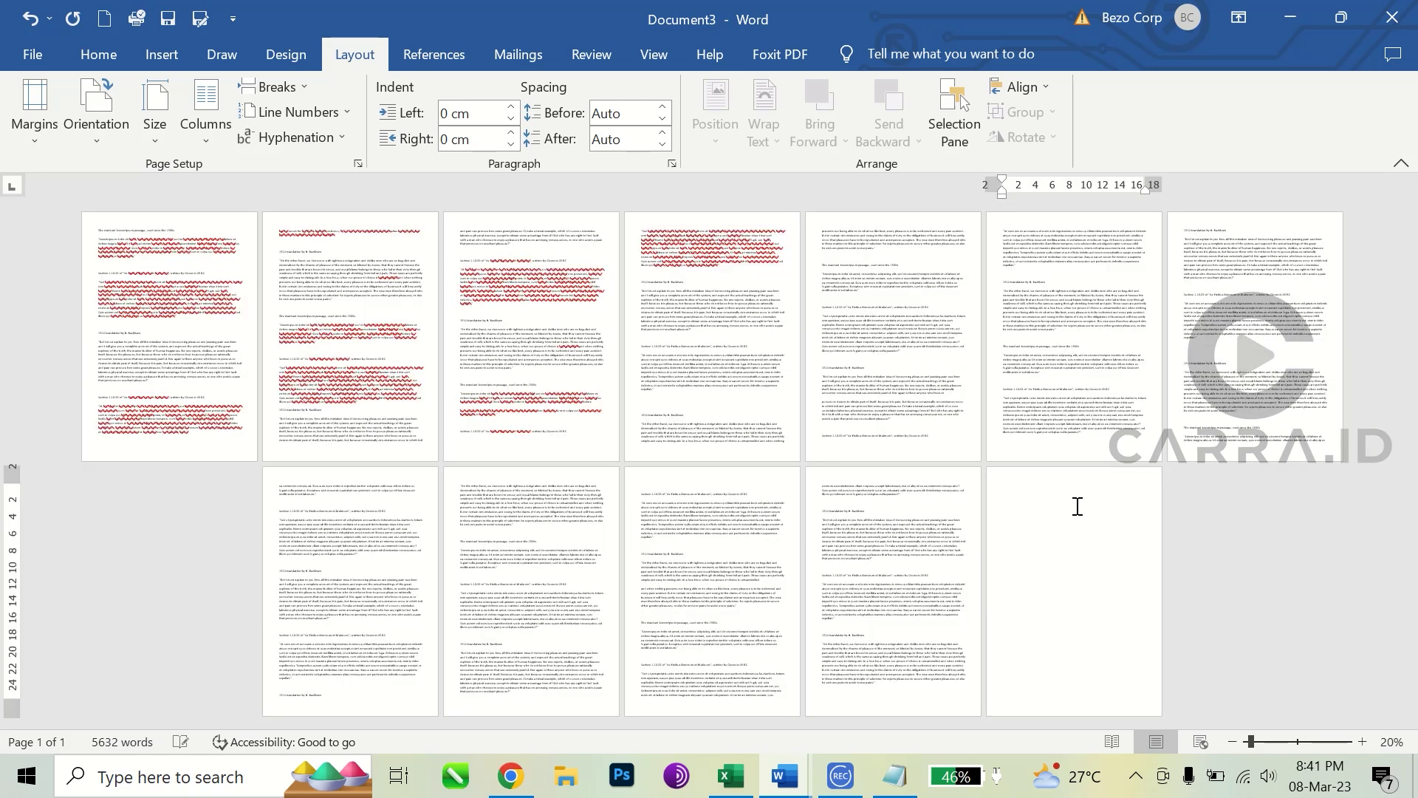
left_click(1021, 483)
key("BackSpace")
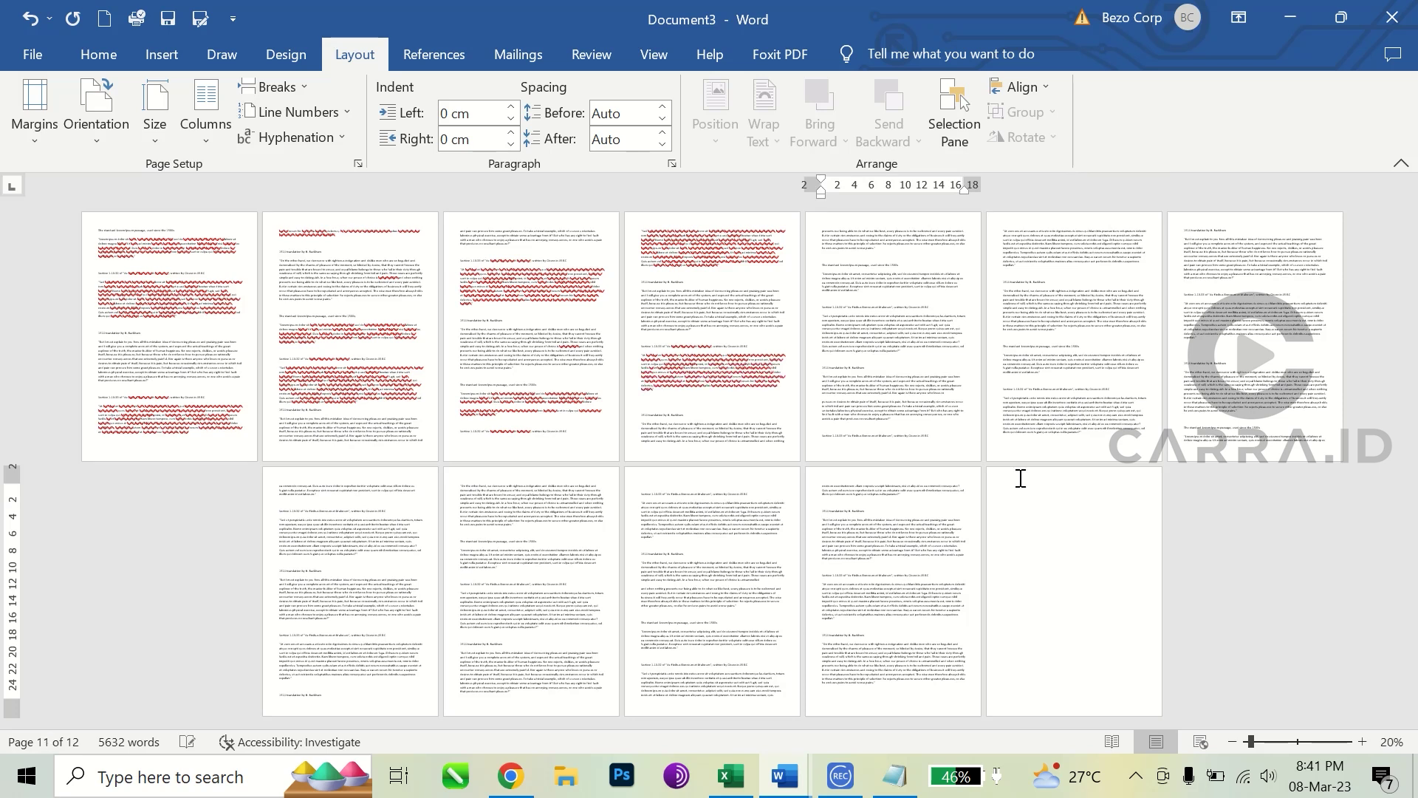
left_click(1039, 547)
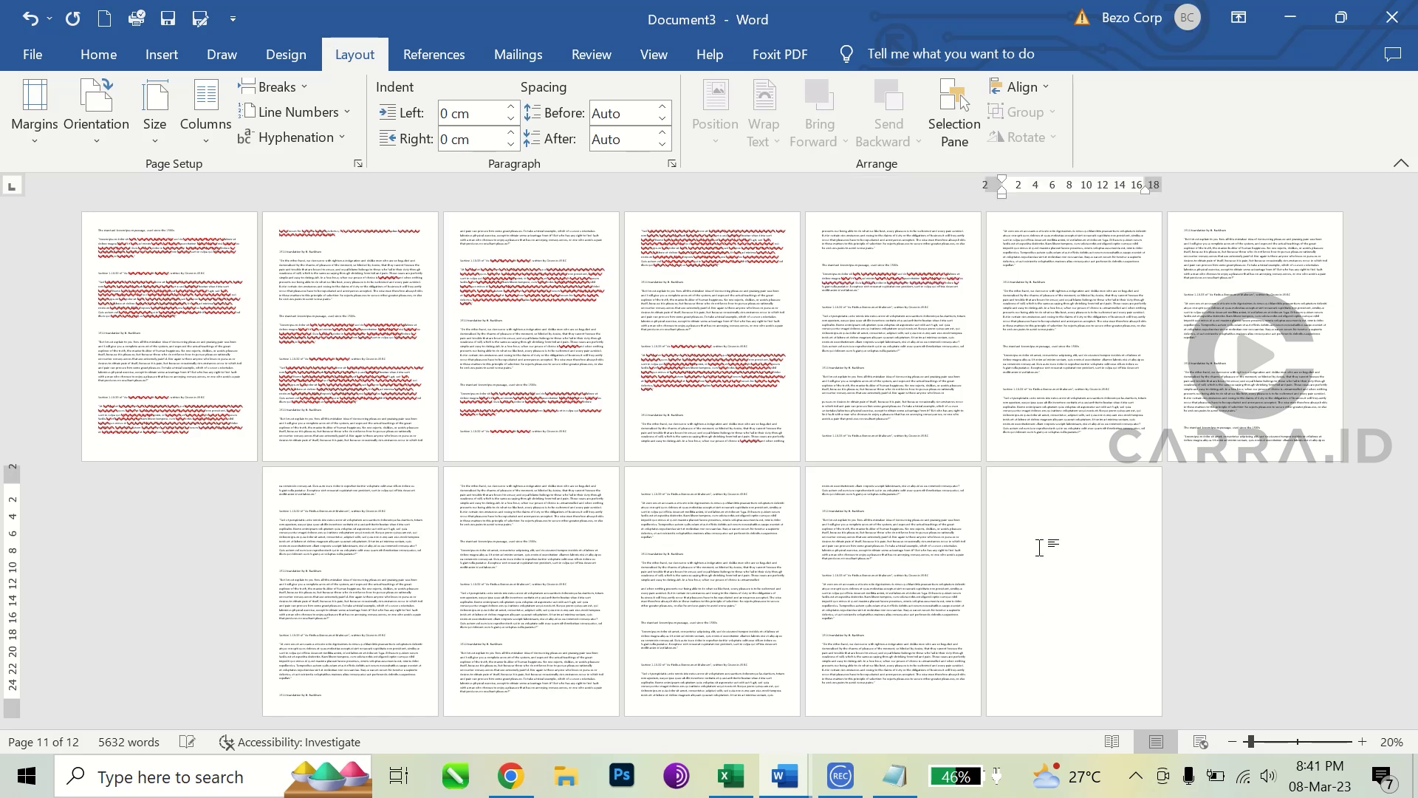
key("BackSpace")
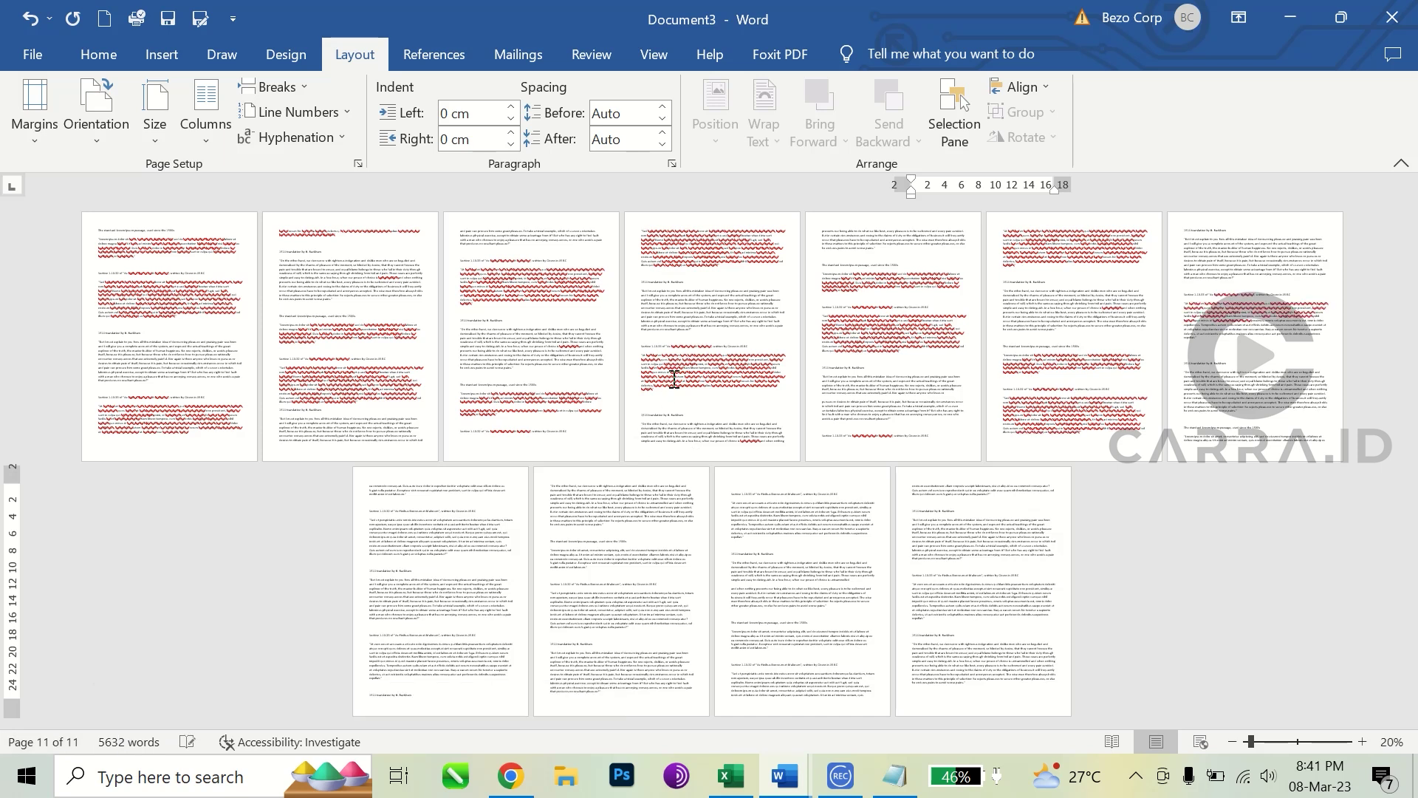
left_click(716, 374)
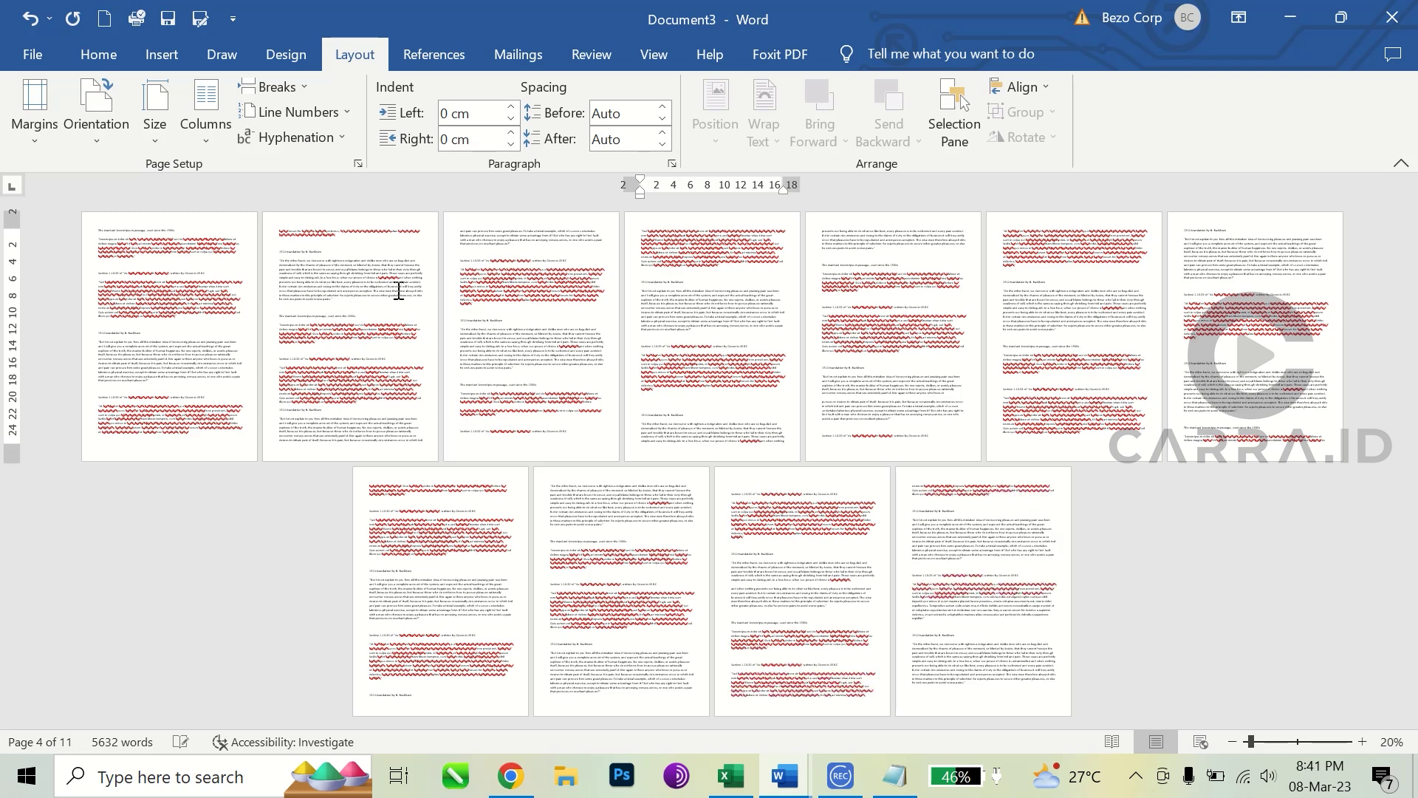
left_click(93, 139)
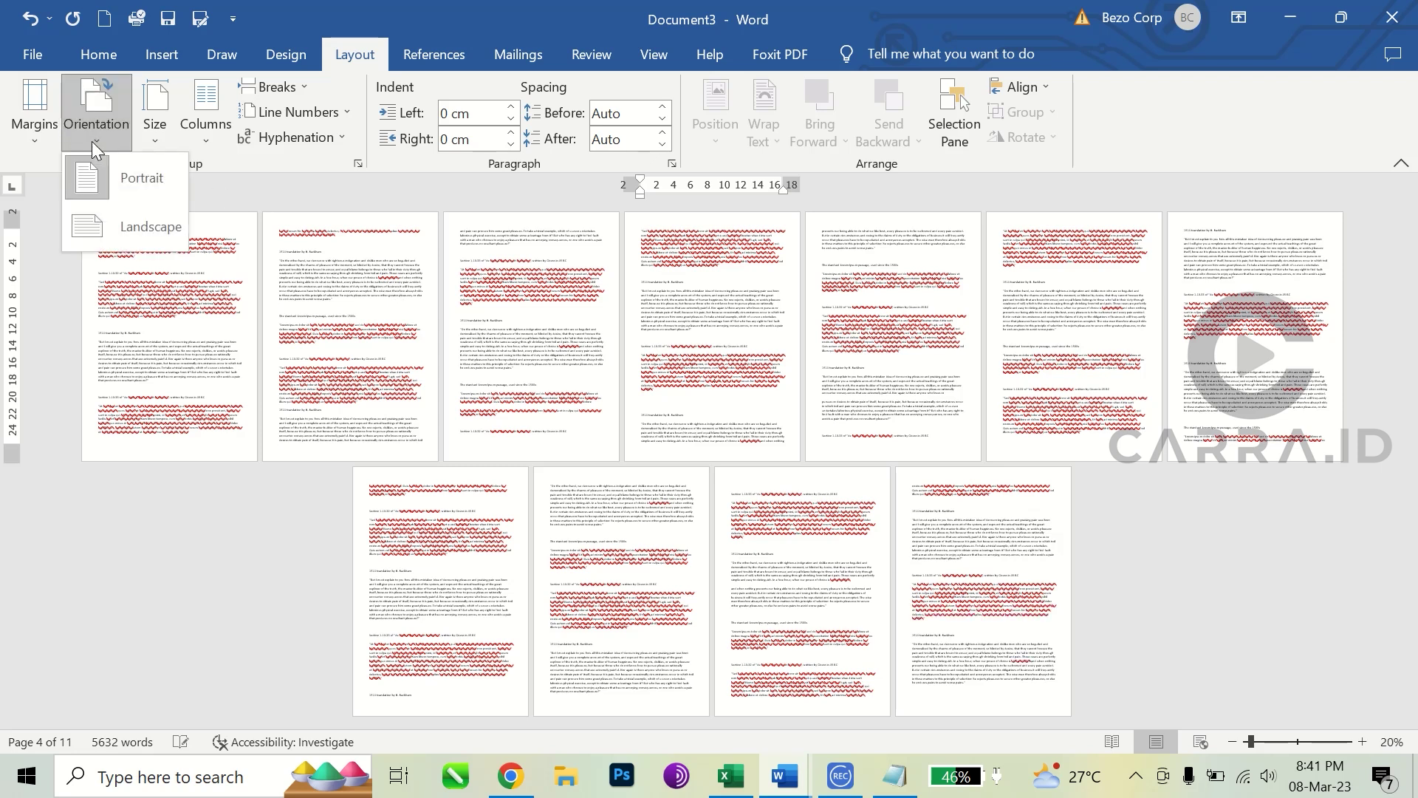
key("Escape")
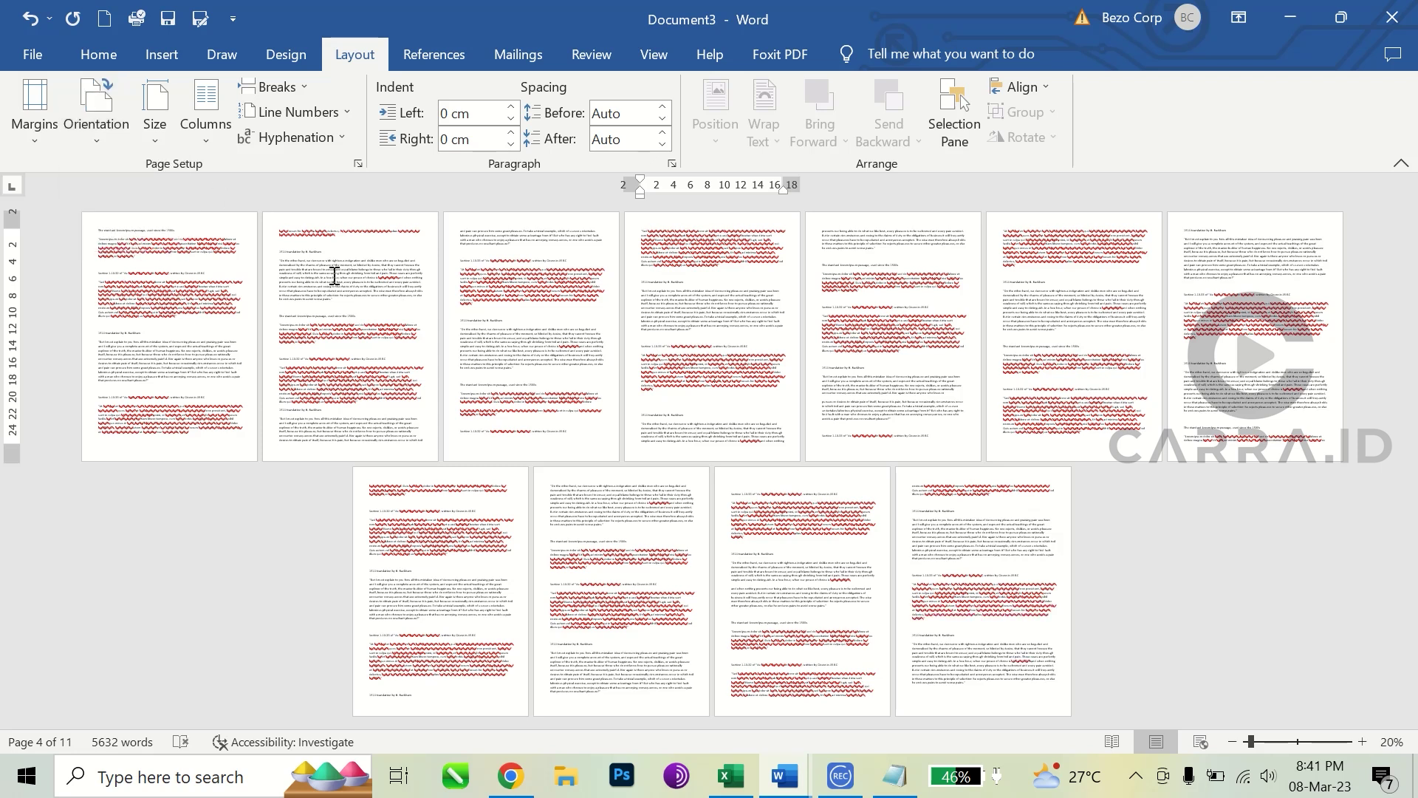
Step: From the end of the first page's text, set the page orientation to Landscape and apply it from this point forward
left_click(351, 310)
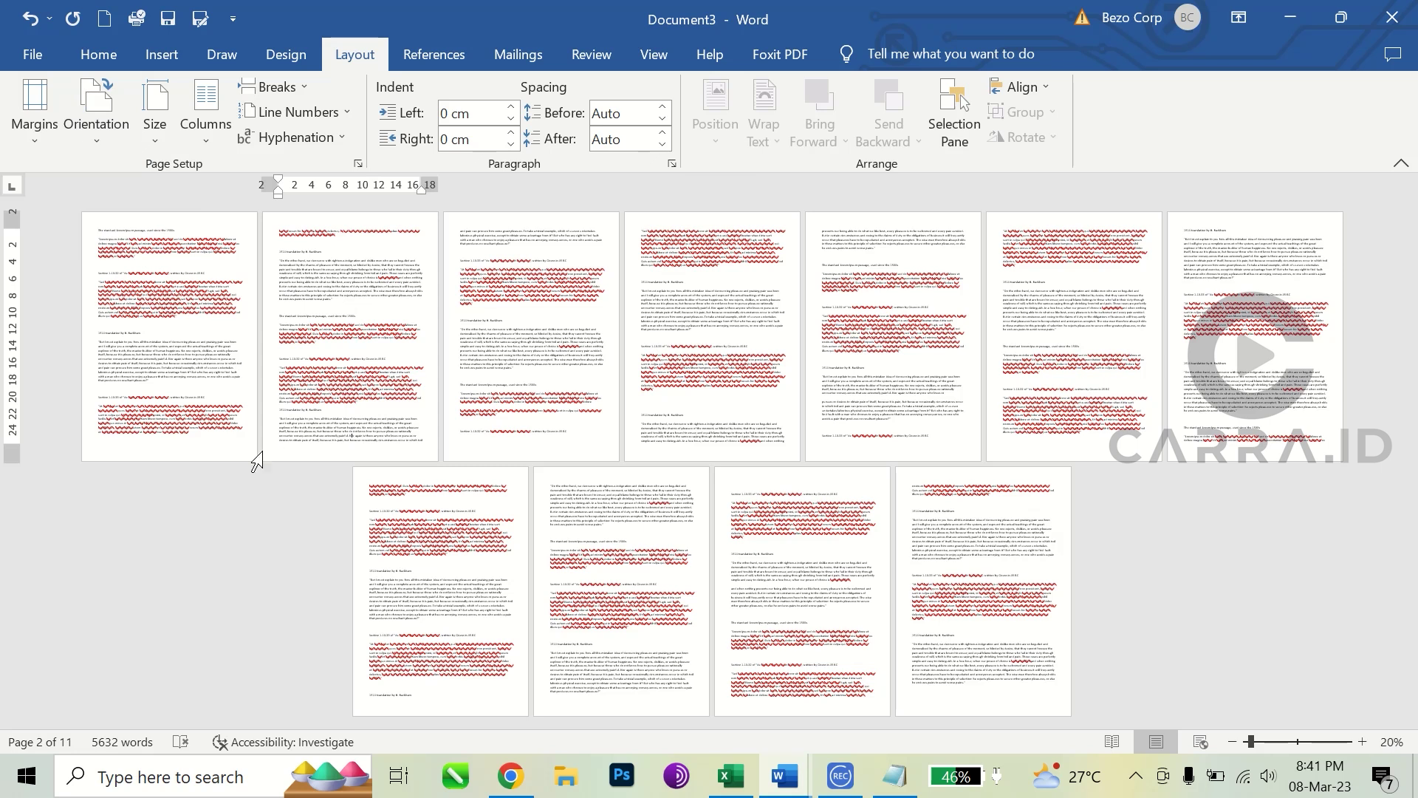
left_click(208, 440)
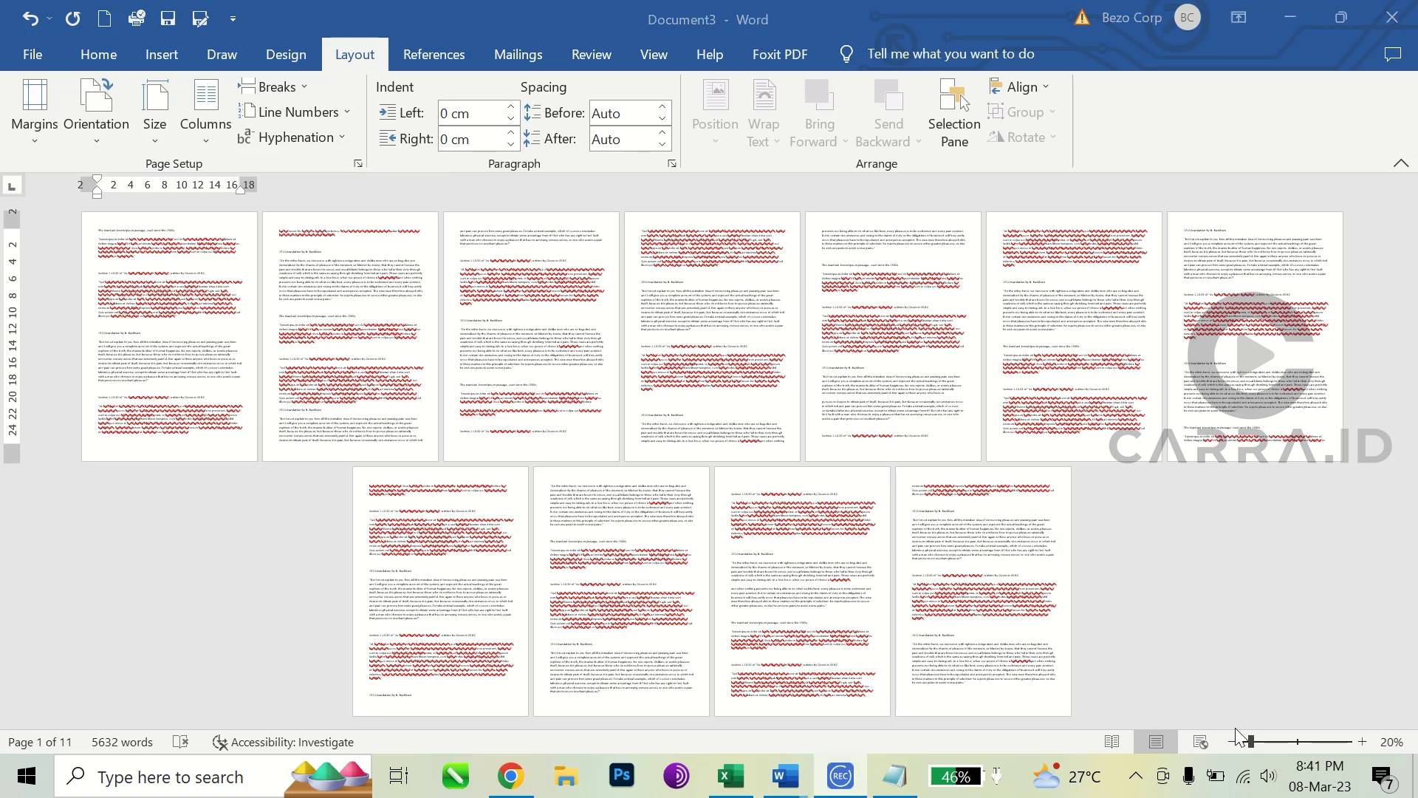
left_click(1363, 742)
left_click(1364, 742)
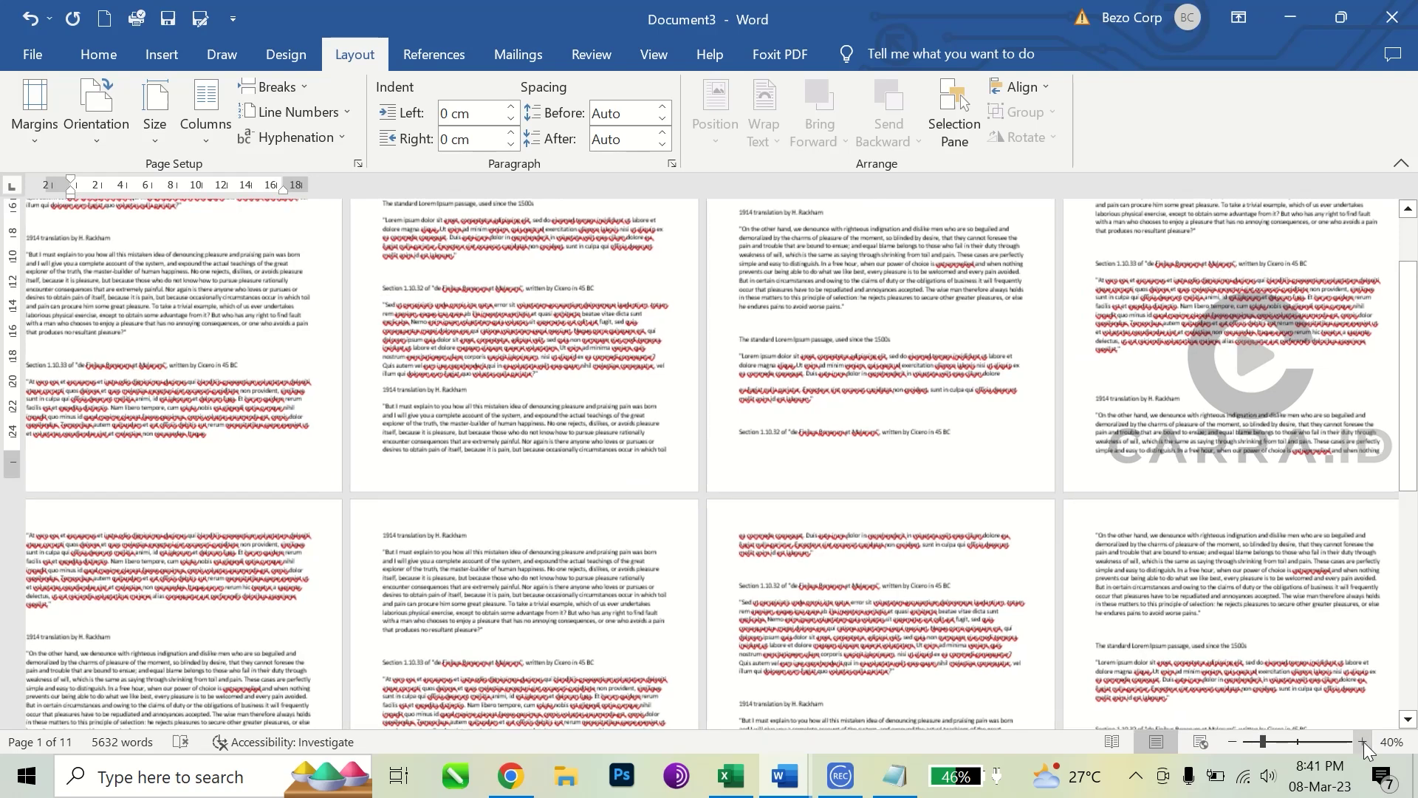
left_click(1364, 741)
left_click(1364, 741)
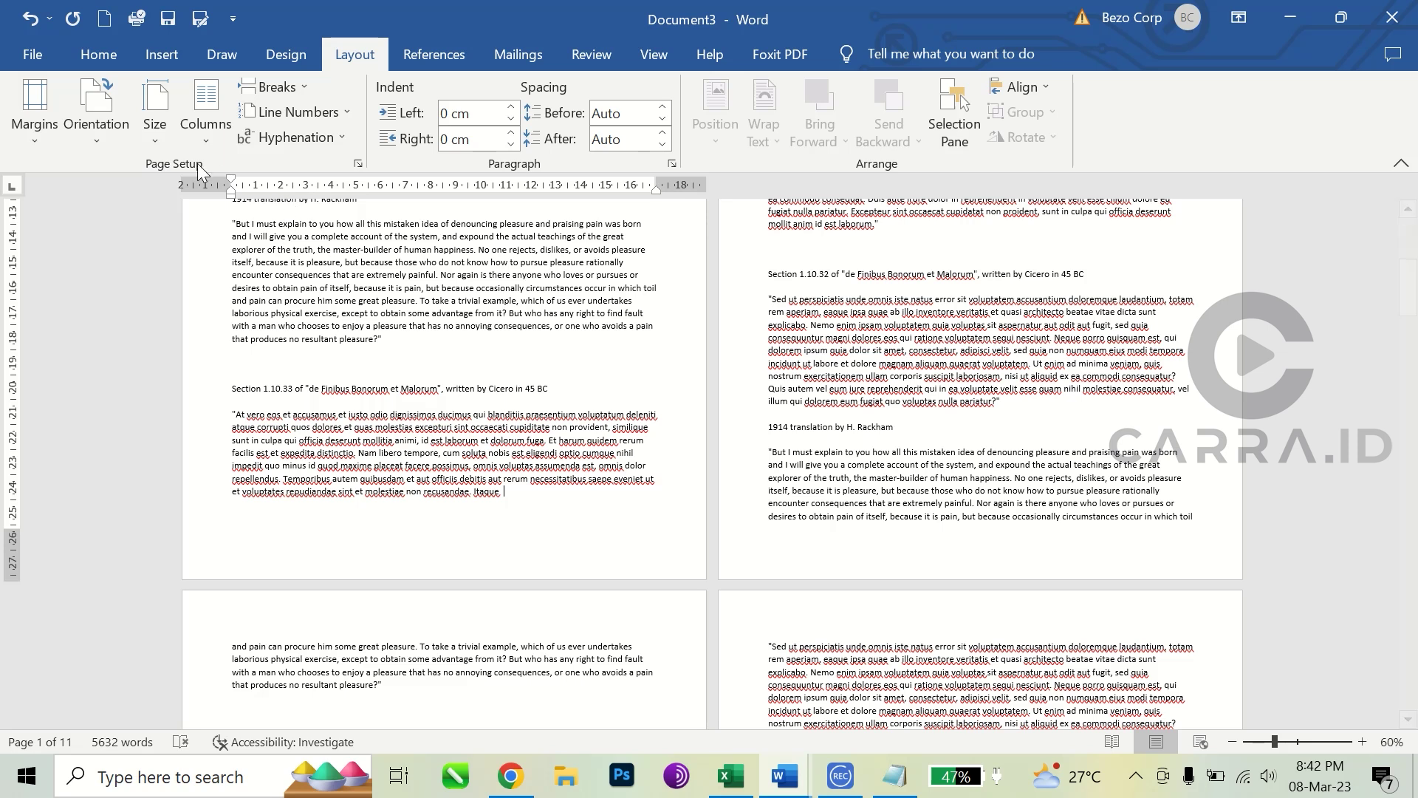
left_click(358, 162)
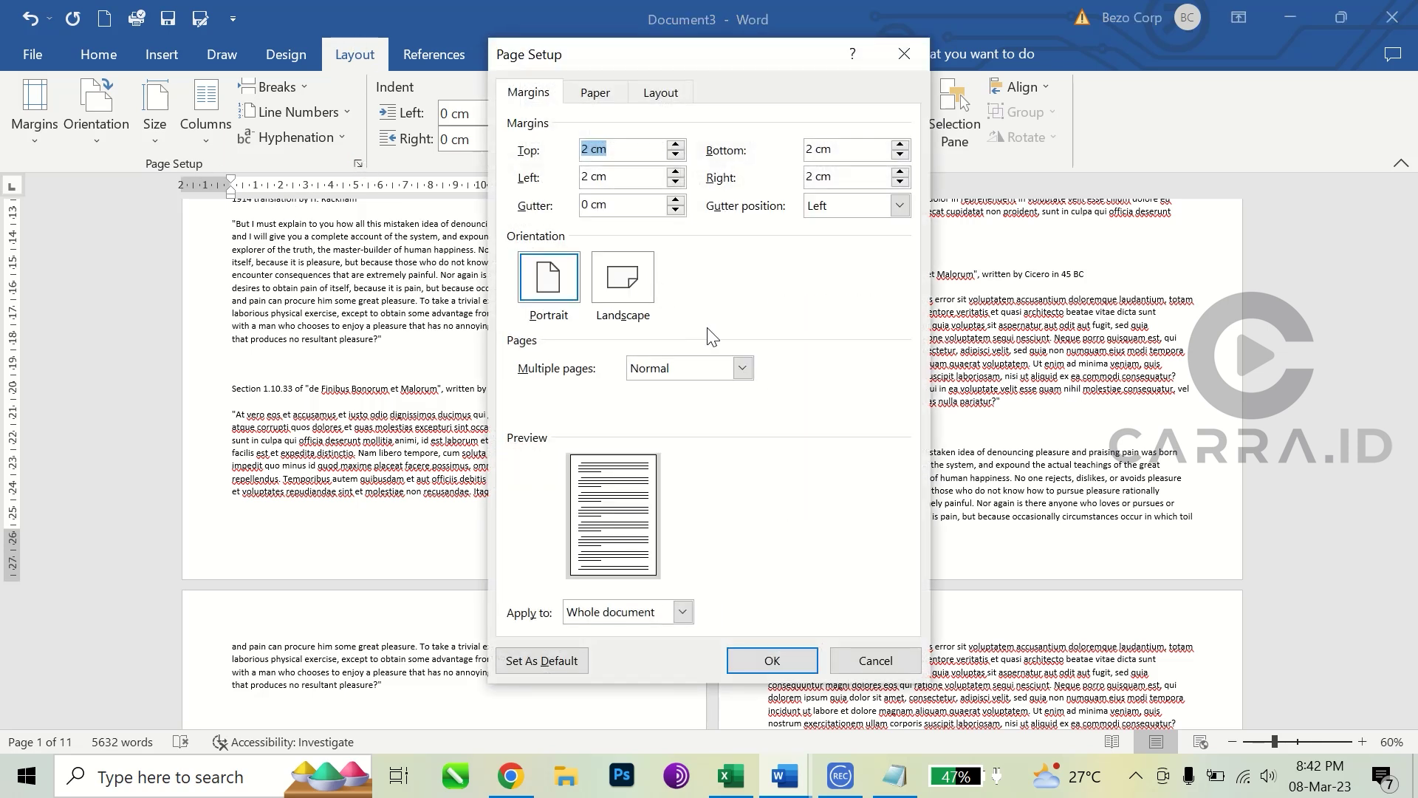
left_click(633, 290)
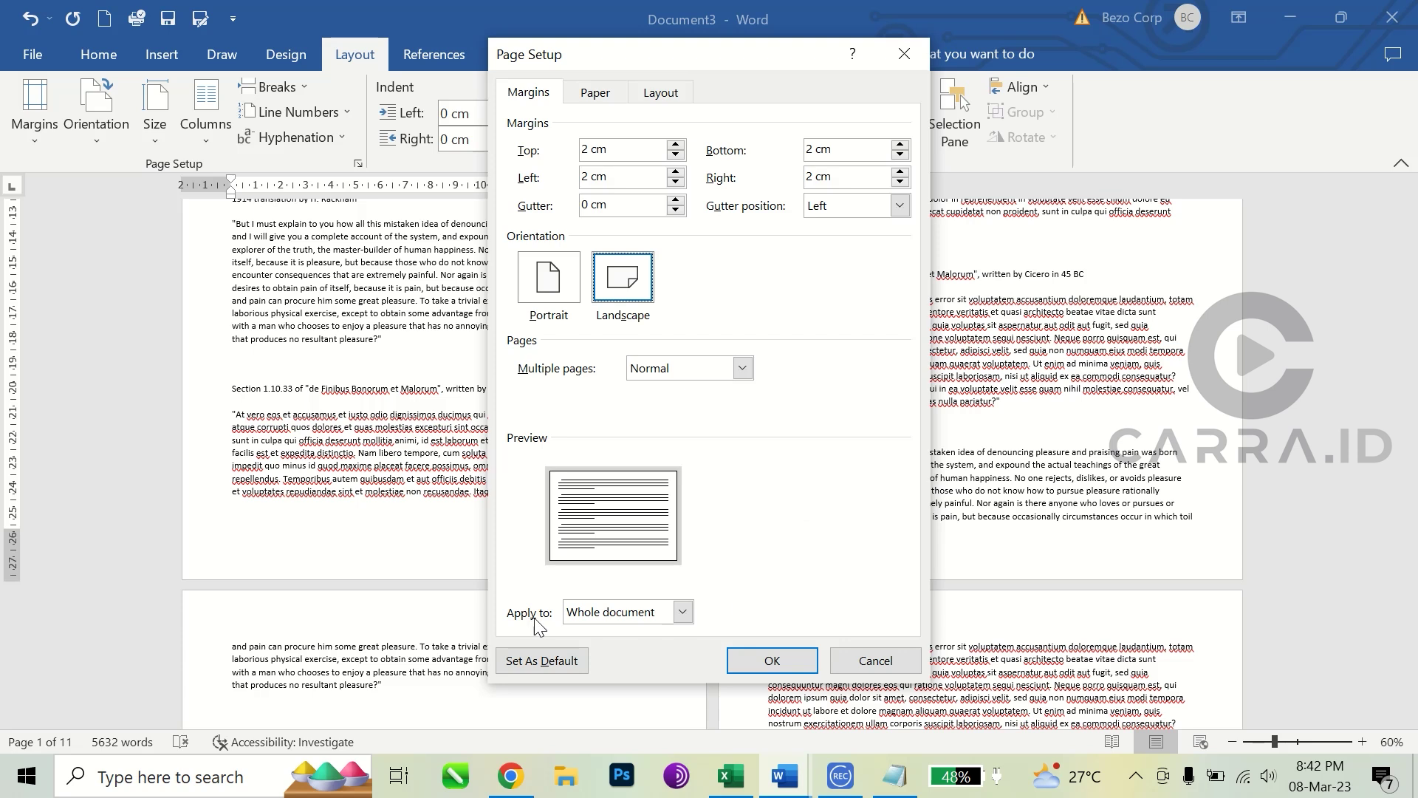
left_click(654, 614)
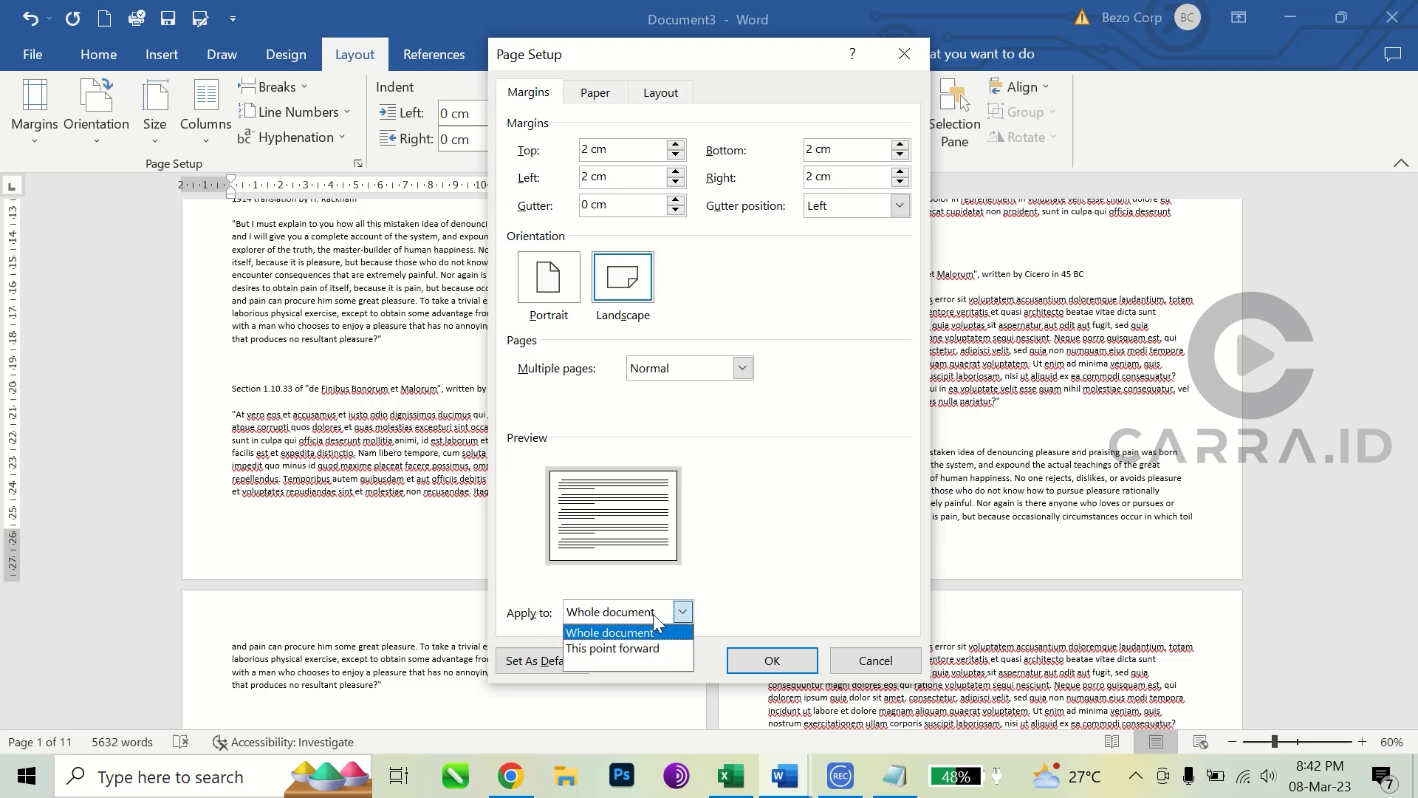
left_click(639, 649)
left_click_drag(743, 69, 552, 53)
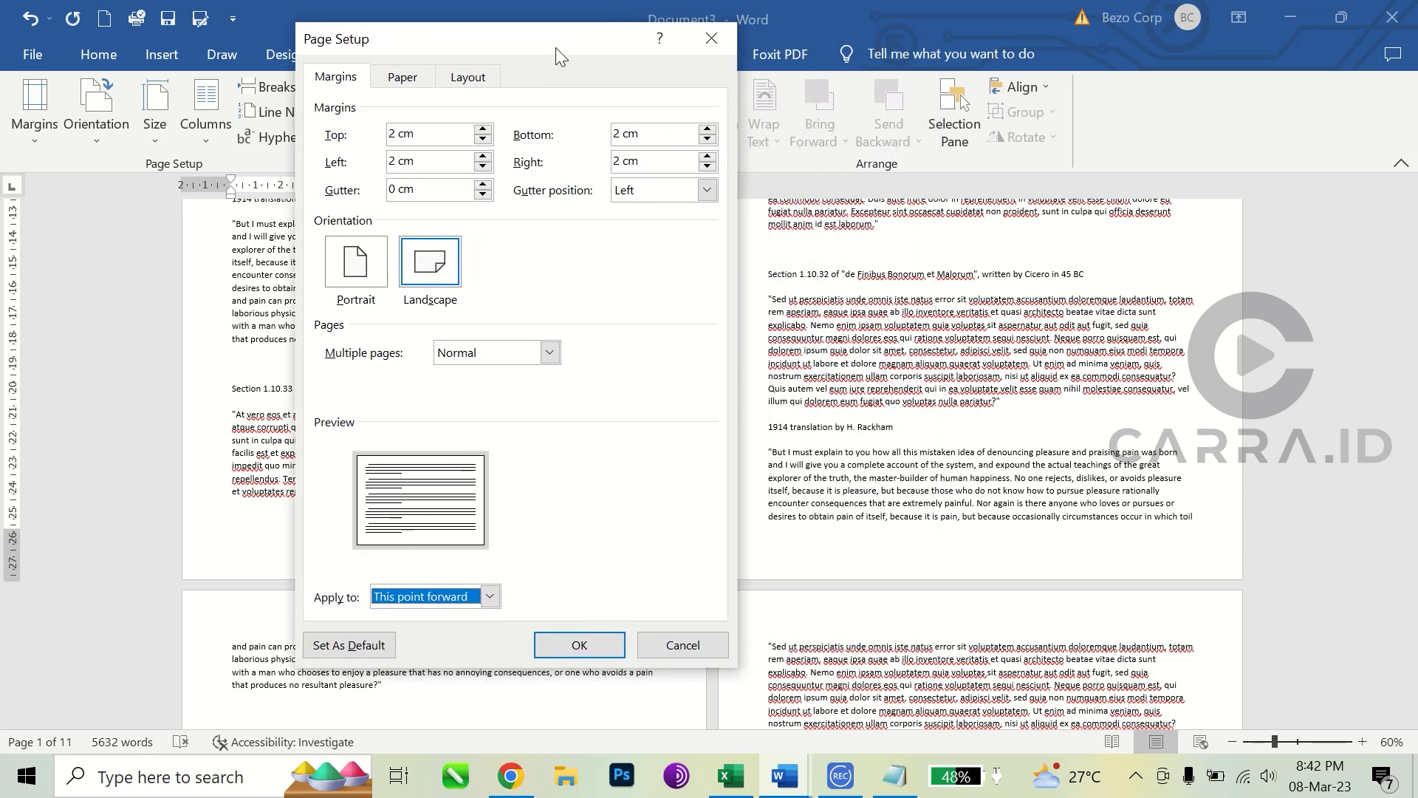
left_click(579, 645)
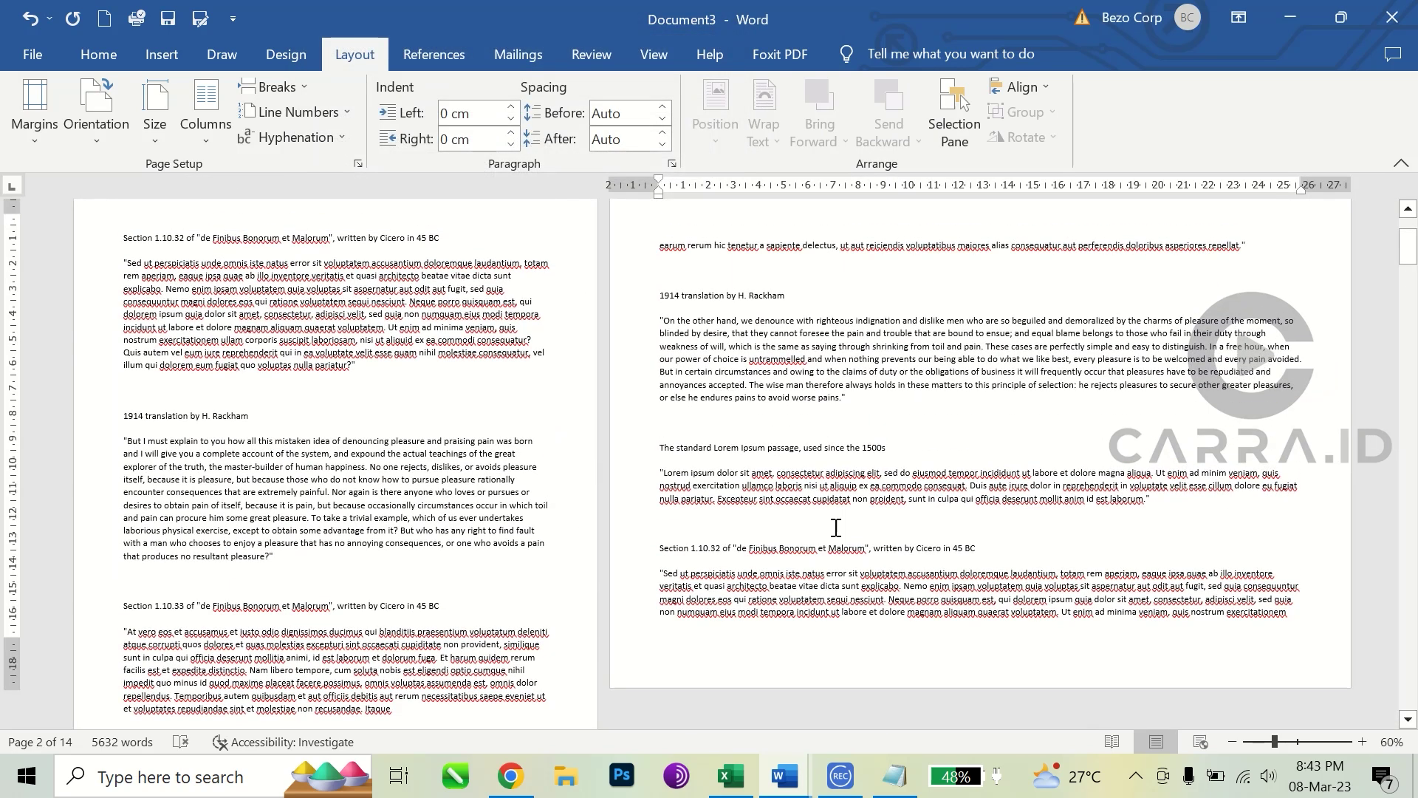
Step: Look over all pages of the document to check which are portrait and which are landscape
left_click(1232, 742)
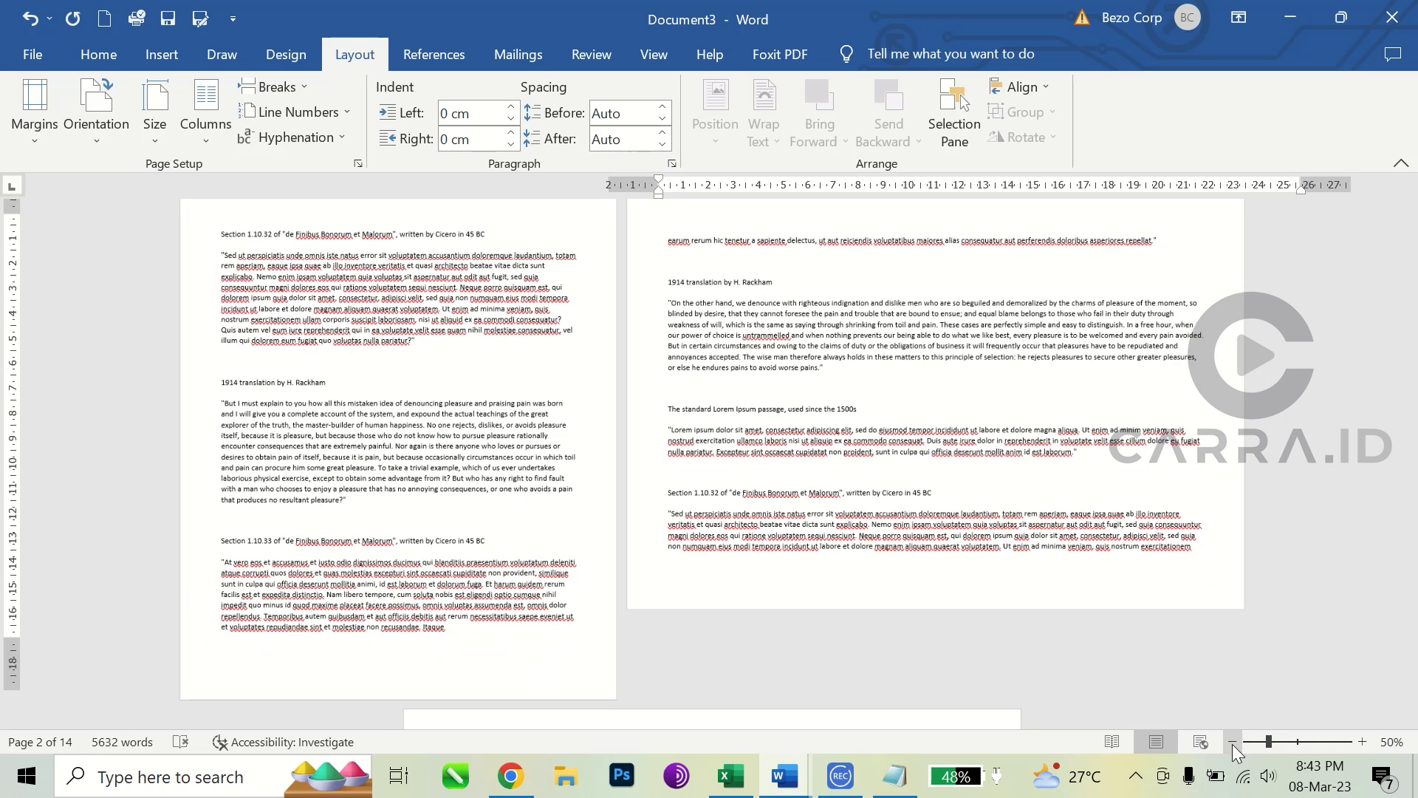
left_click(1232, 742)
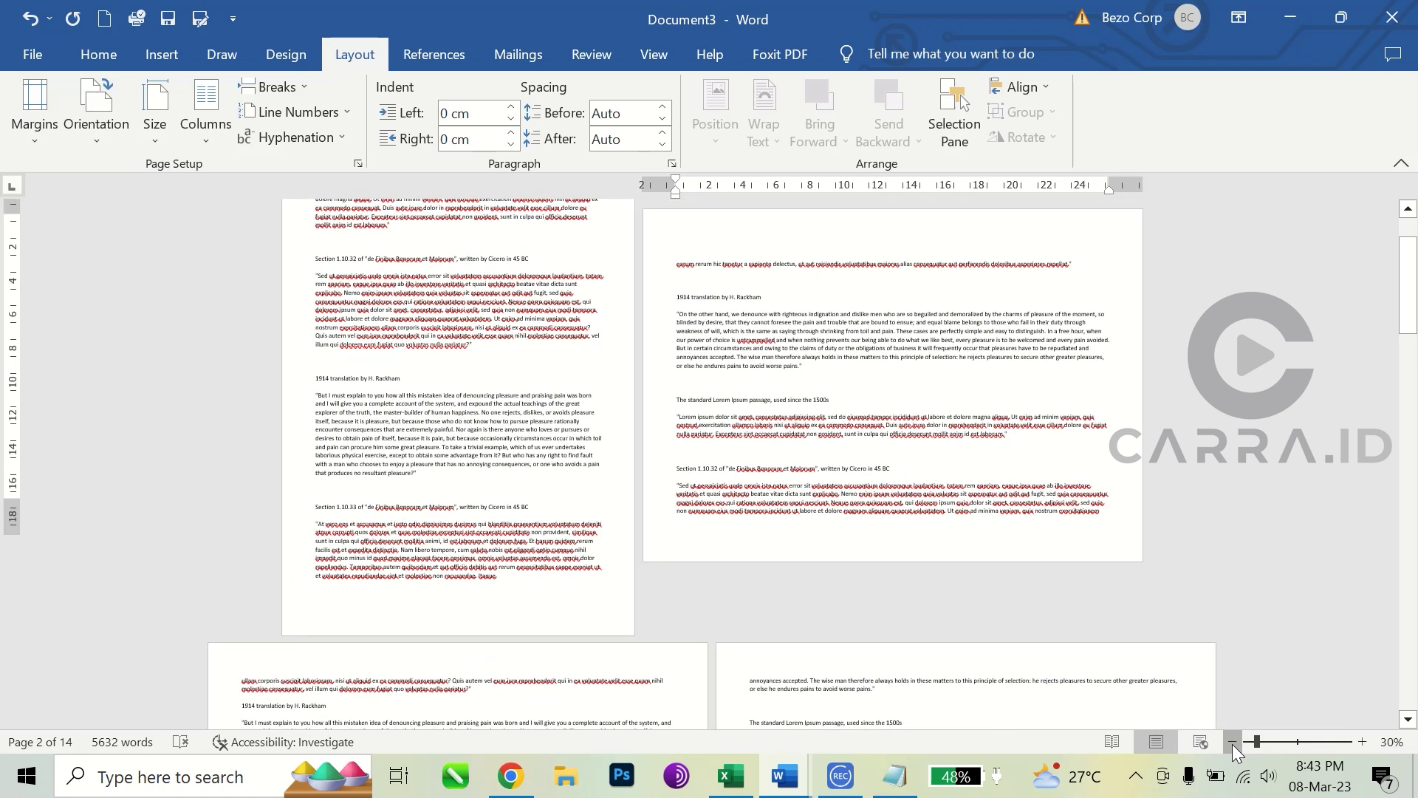
left_click(1232, 742)
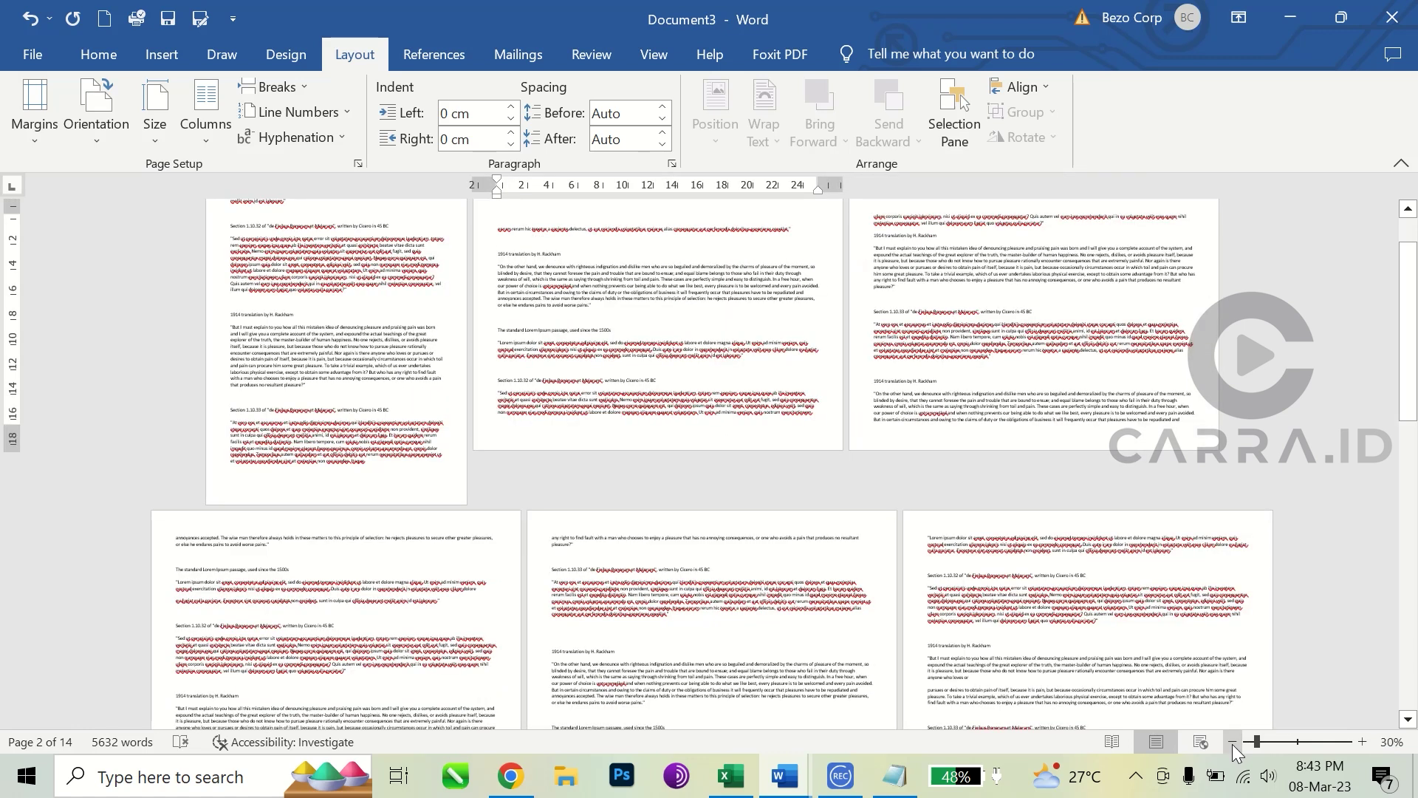
scroll(402, 372, "up", 3)
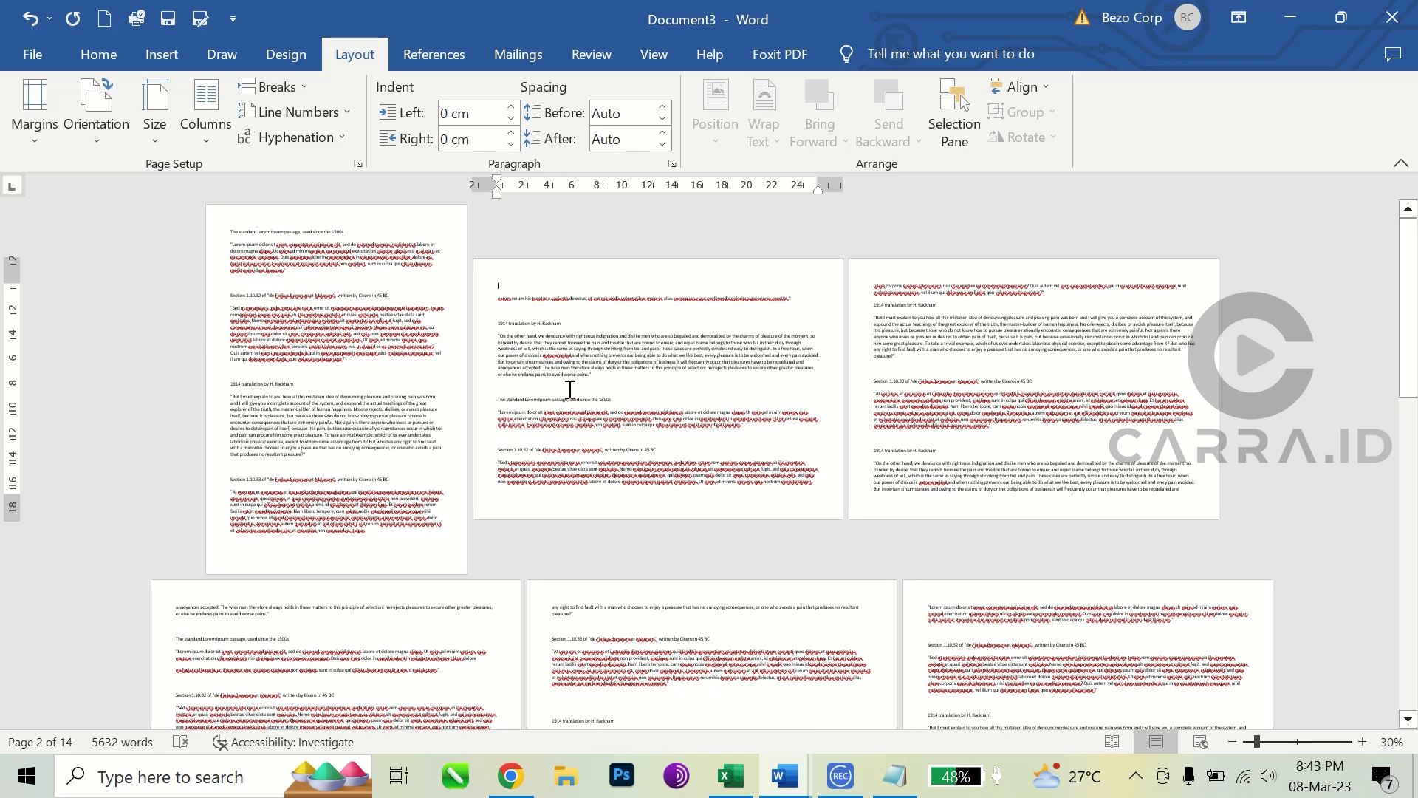
scroll(791, 405, "down", 4)
scroll(961, 480, "down", 15)
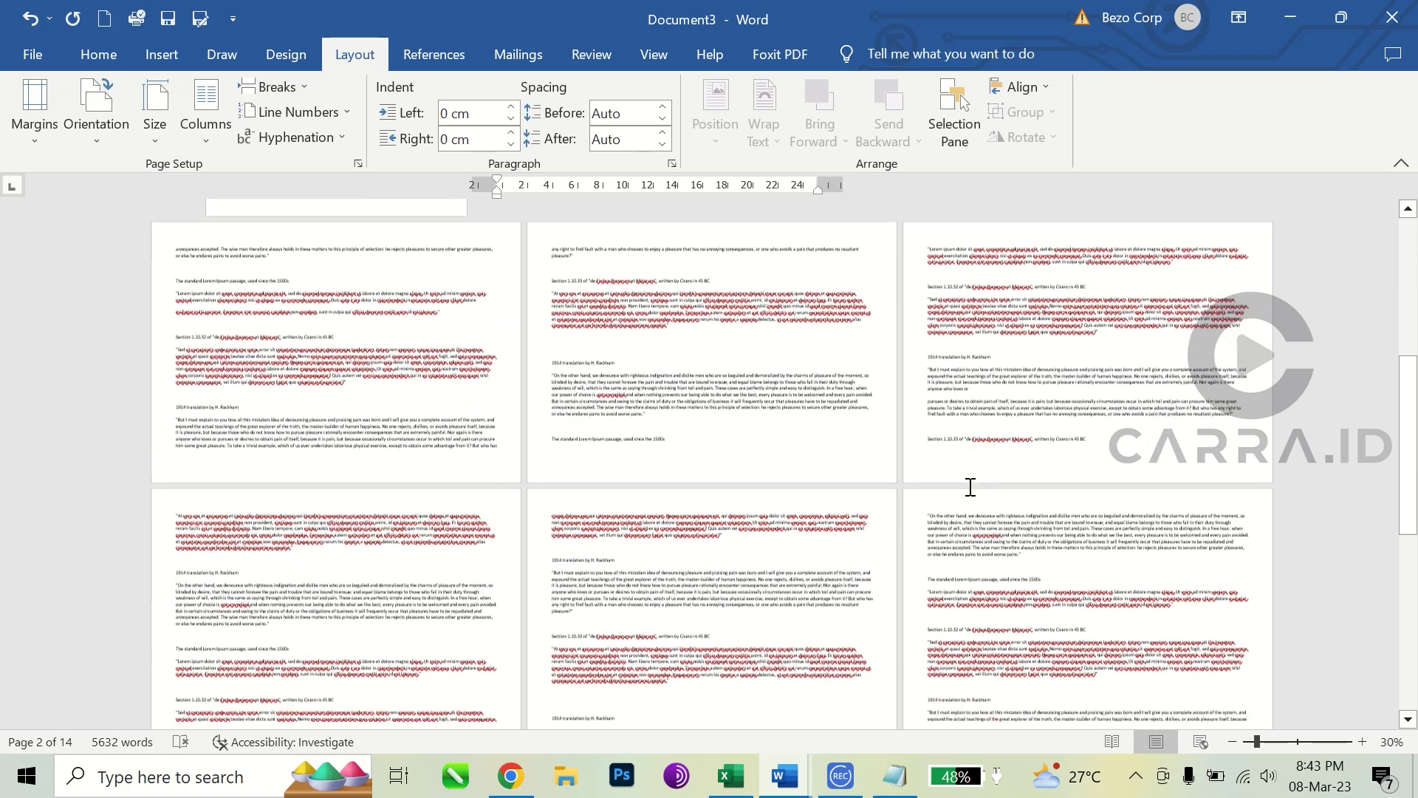
scroll(970, 486, "down", 10)
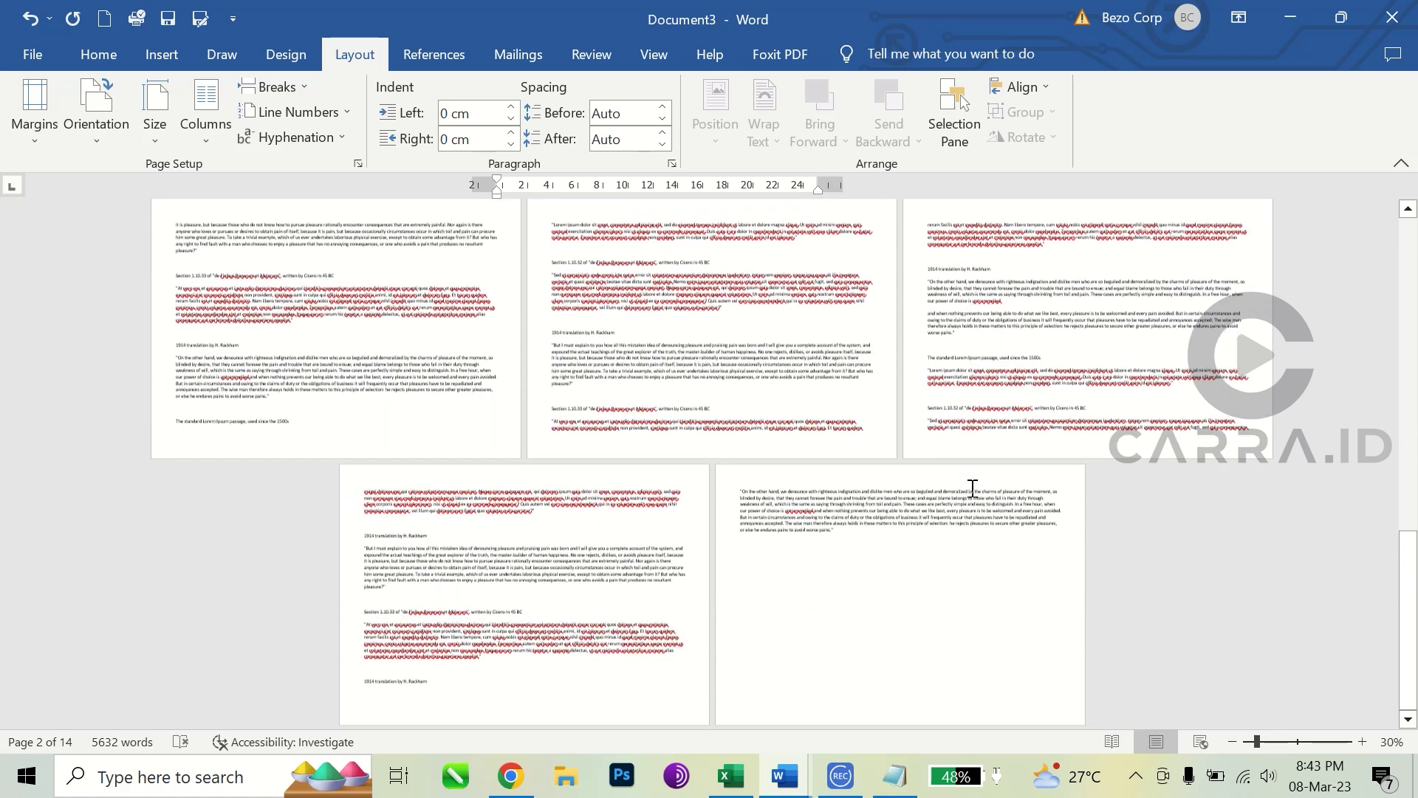
scroll(972, 487, "up", 10)
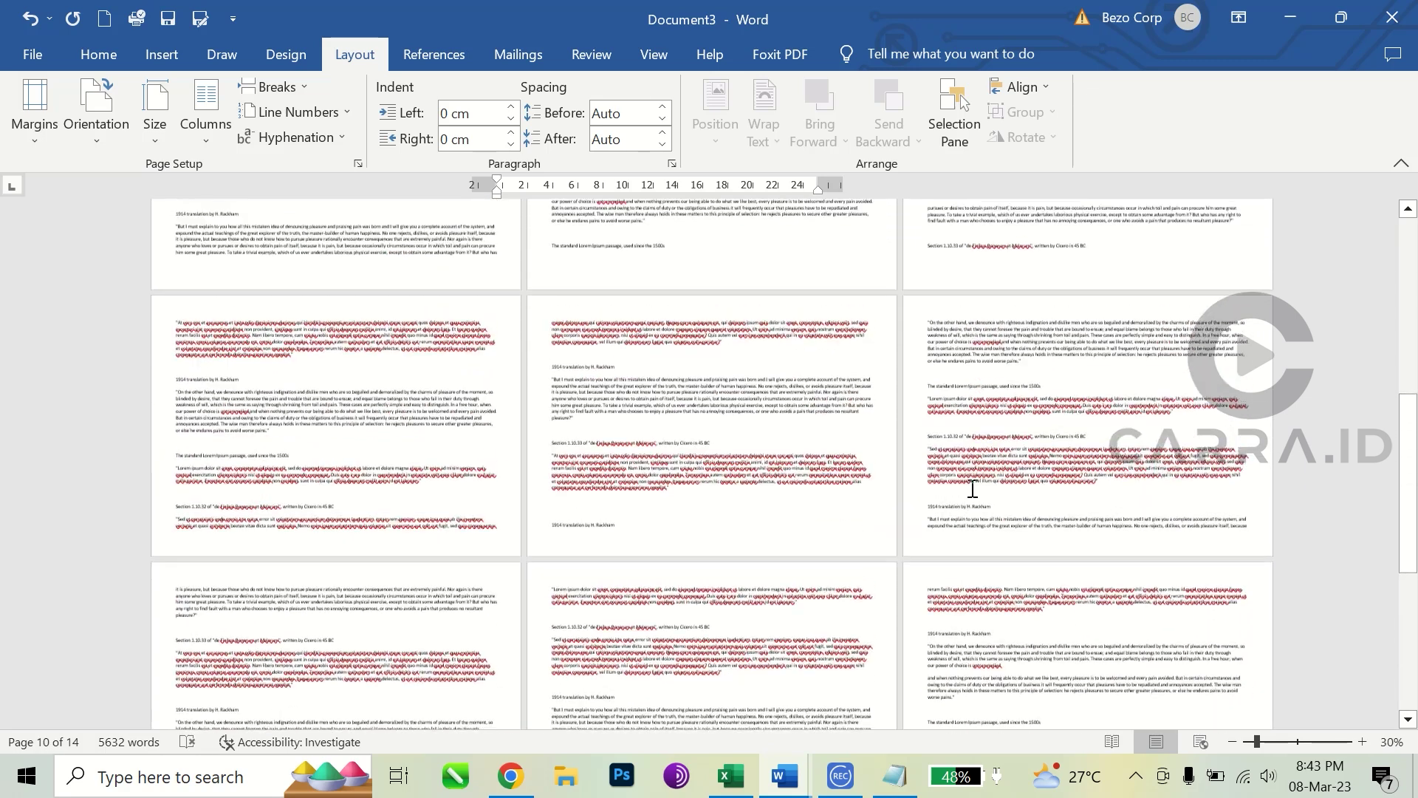
scroll(972, 487, "up", 10)
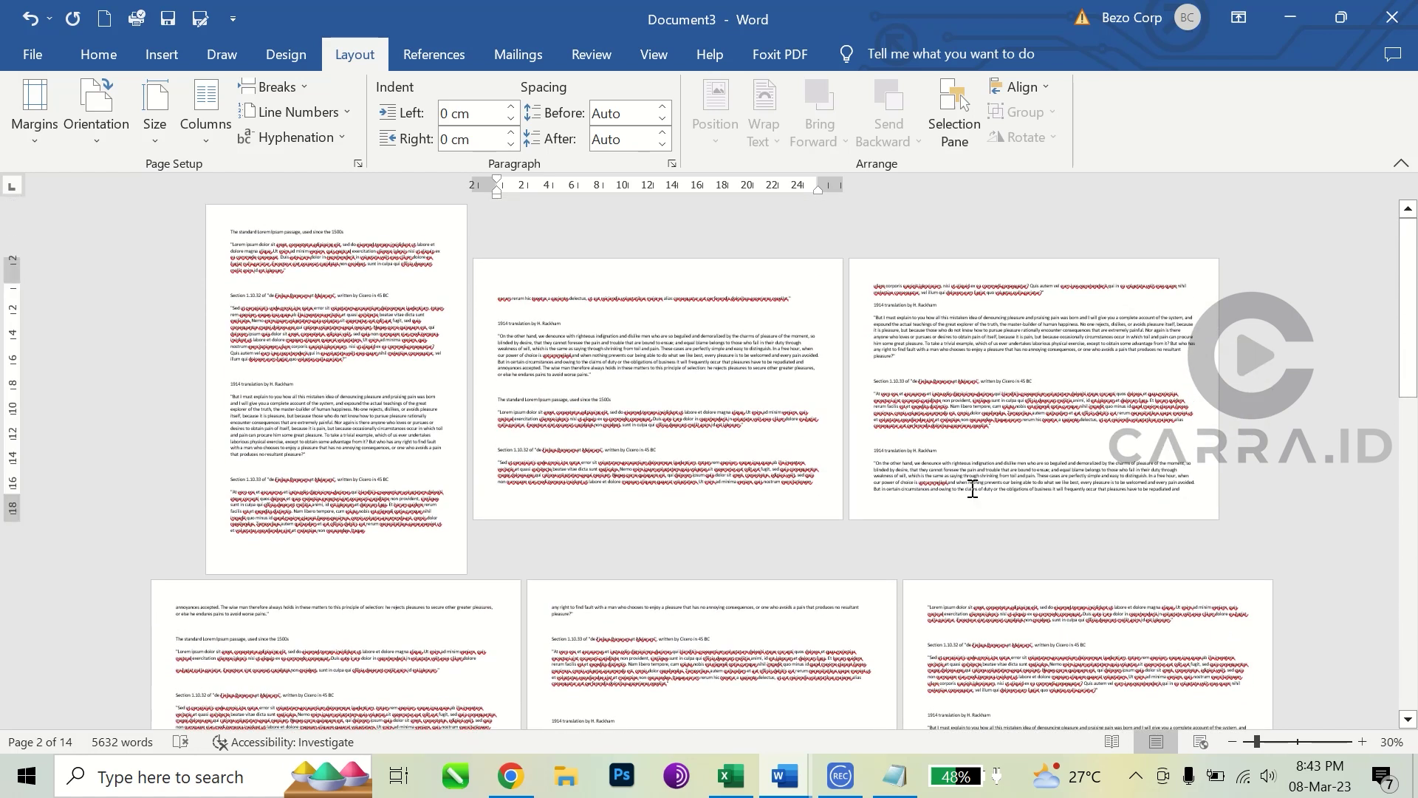
left_click(358, 164)
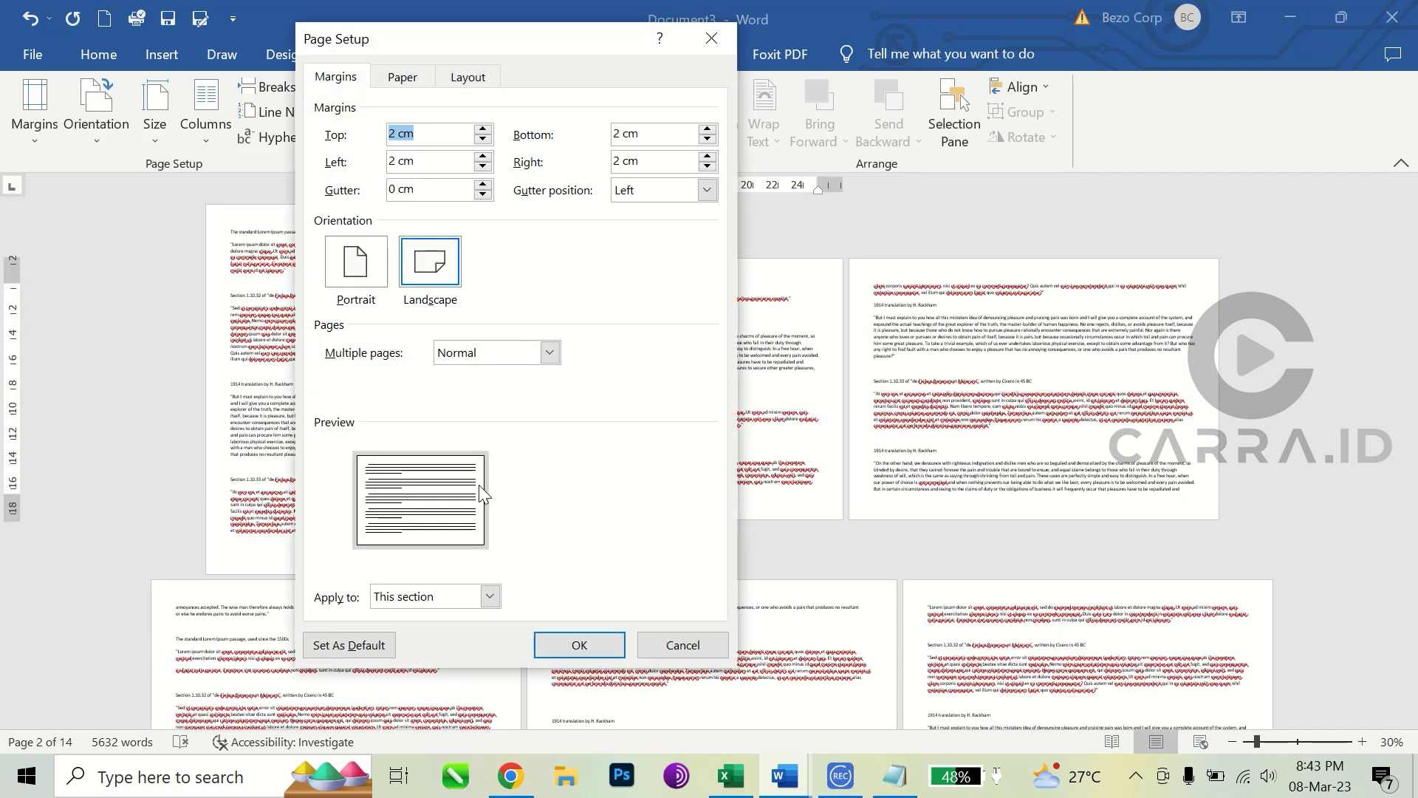
left_click(453, 596)
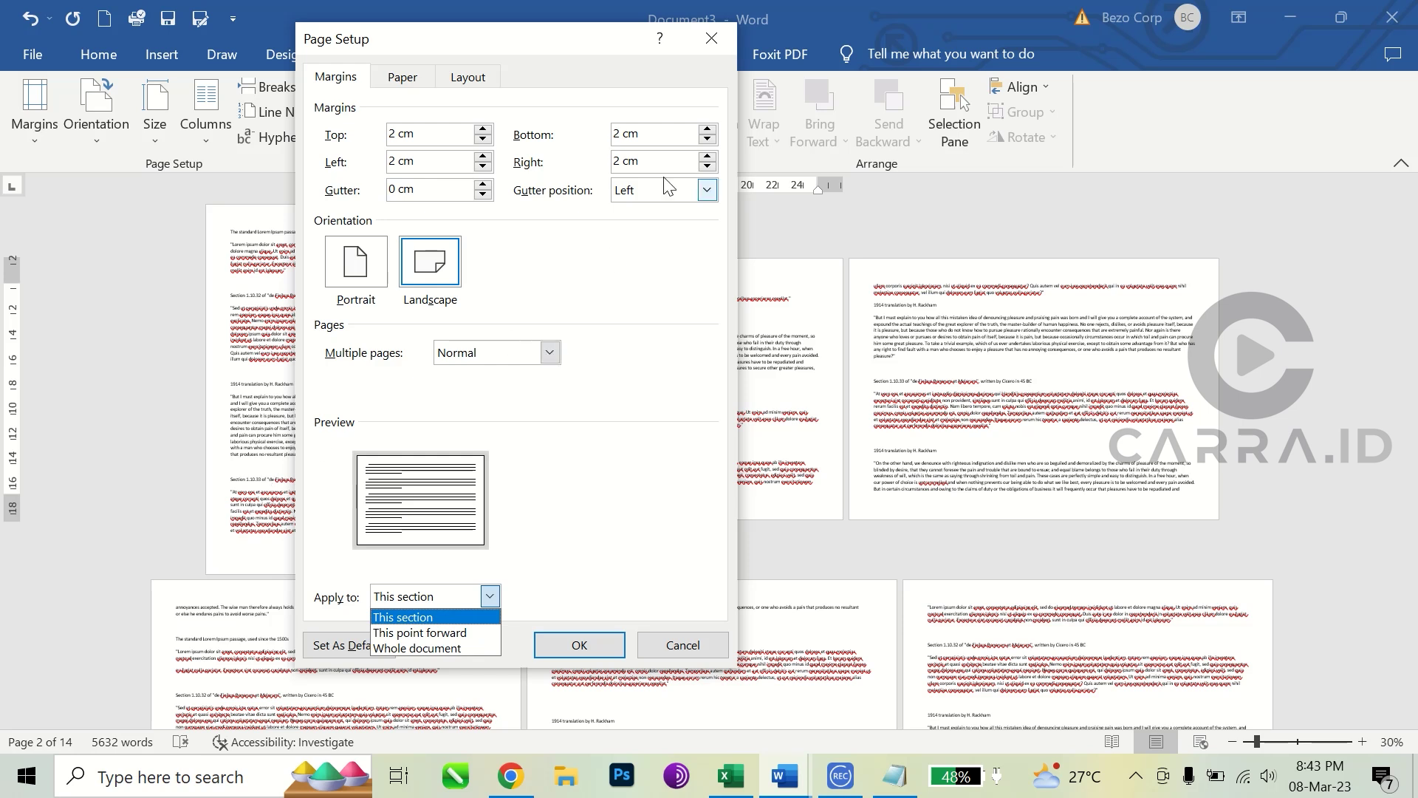
left_click(715, 37)
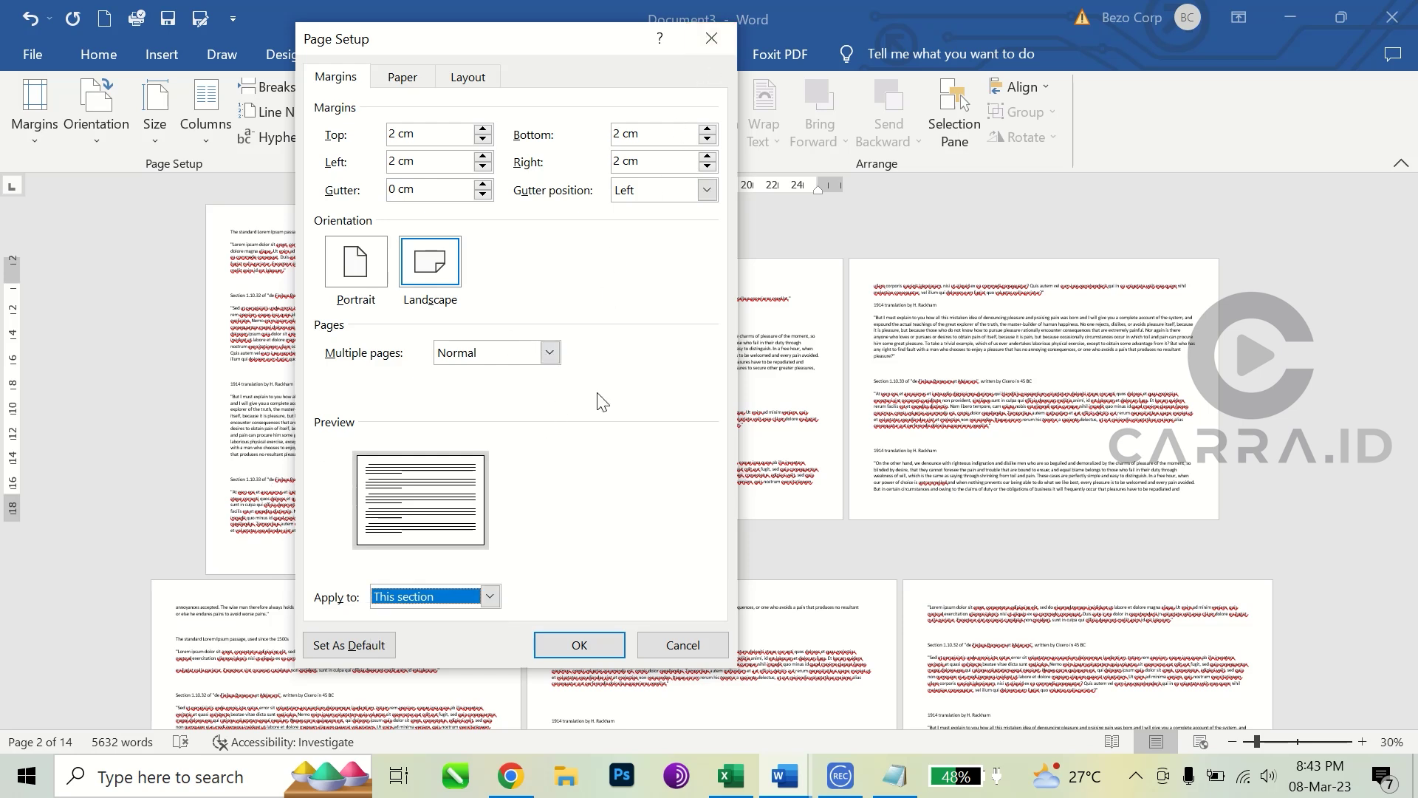
left_click(715, 39)
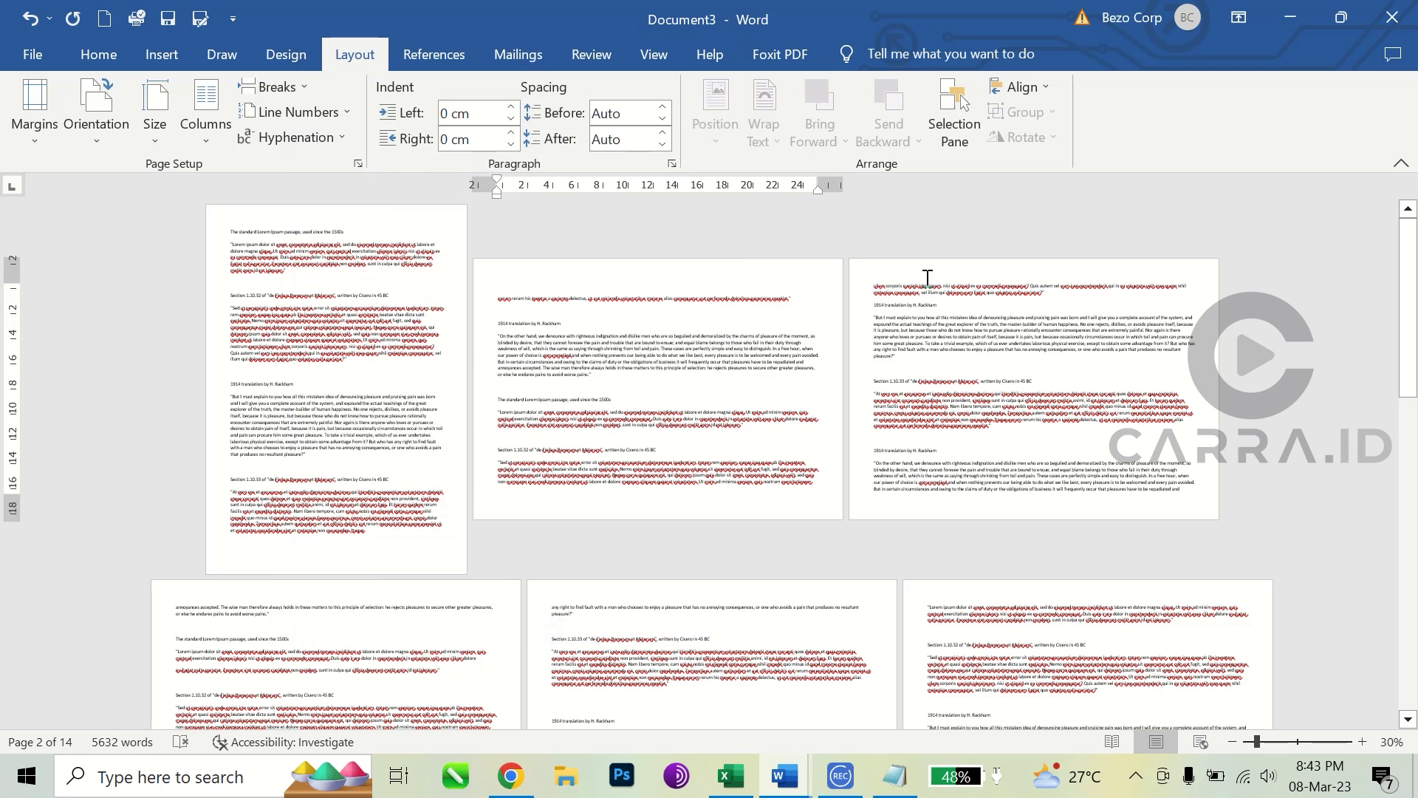
Step: Examine where the text of page 2 ends and page 3 begins
left_click(875, 285)
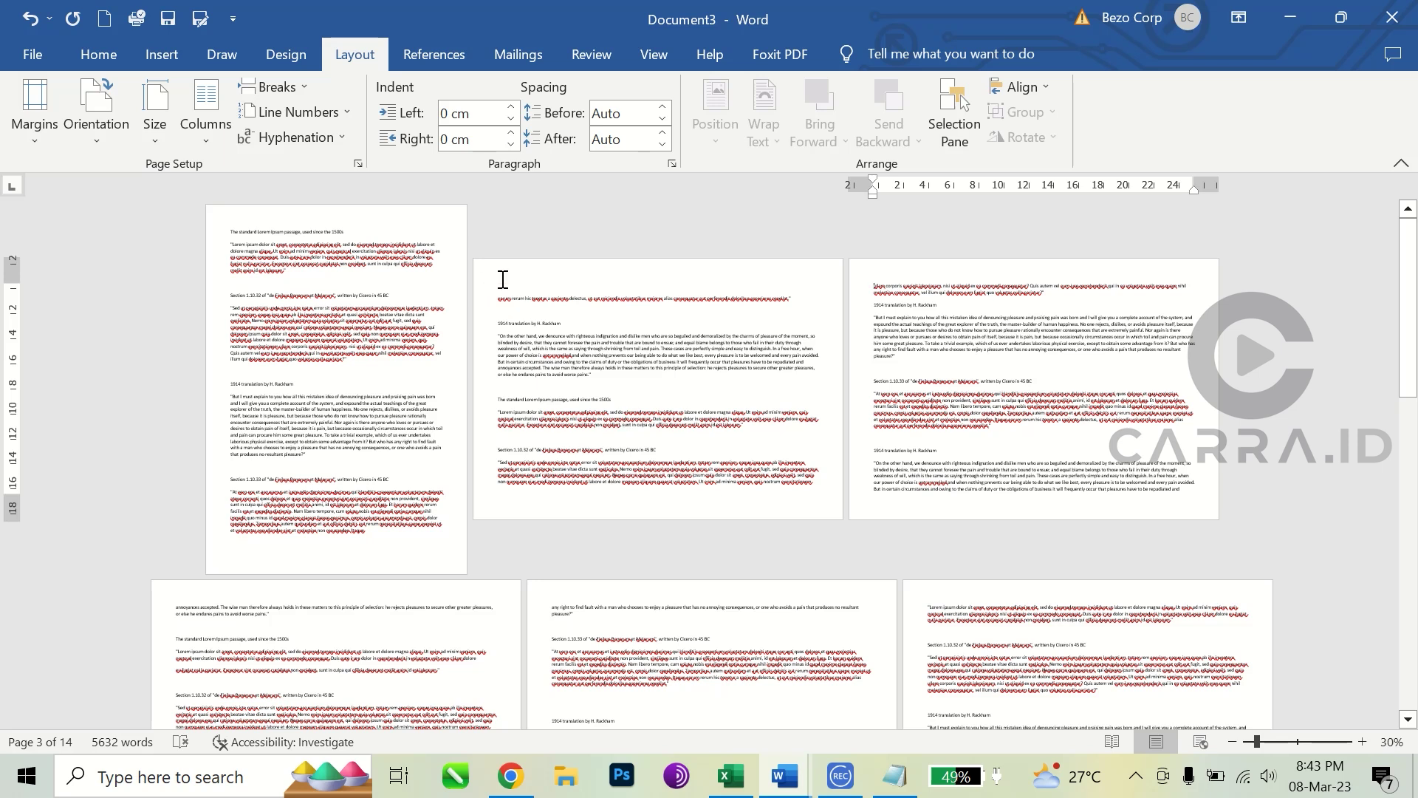
left_click(828, 484)
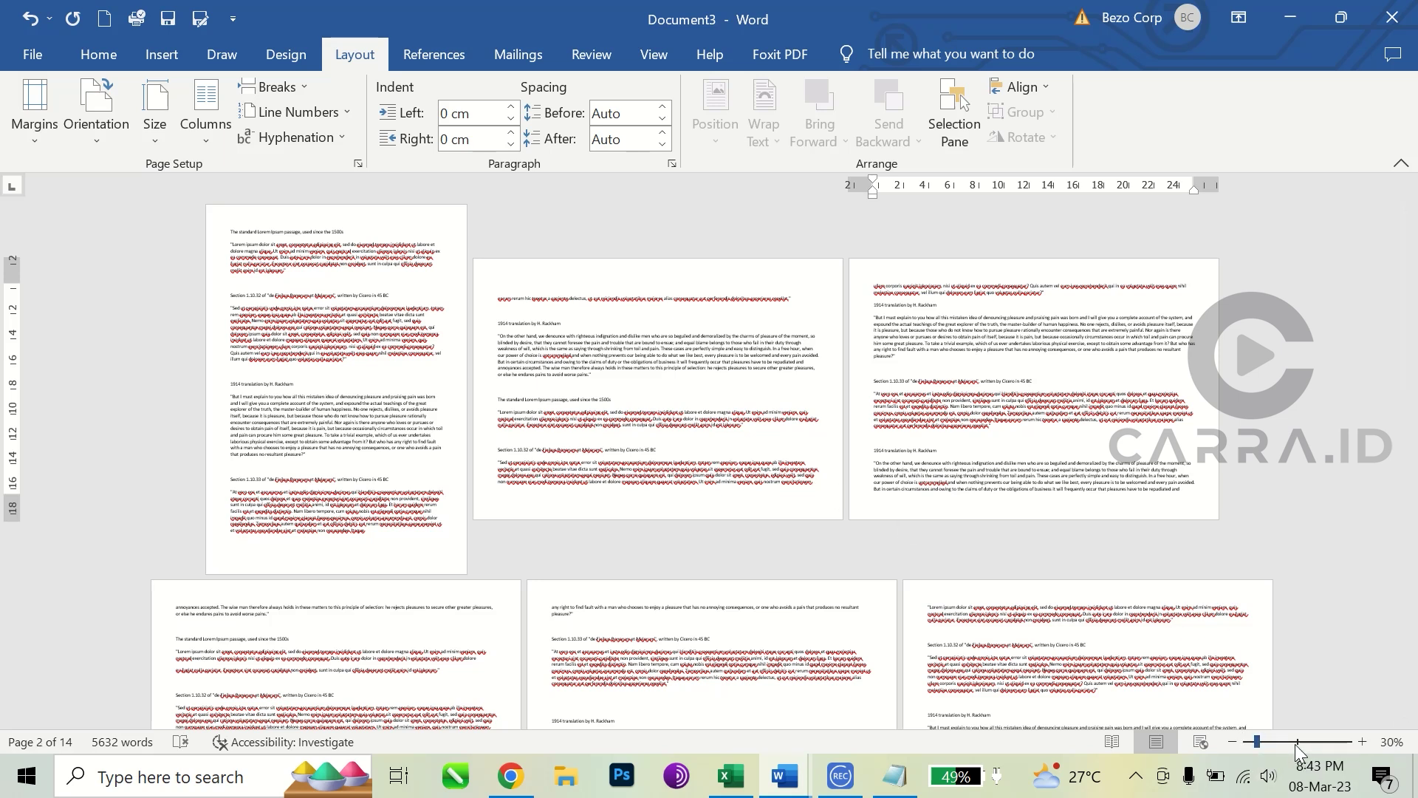
left_click(1368, 741)
left_click(1368, 741)
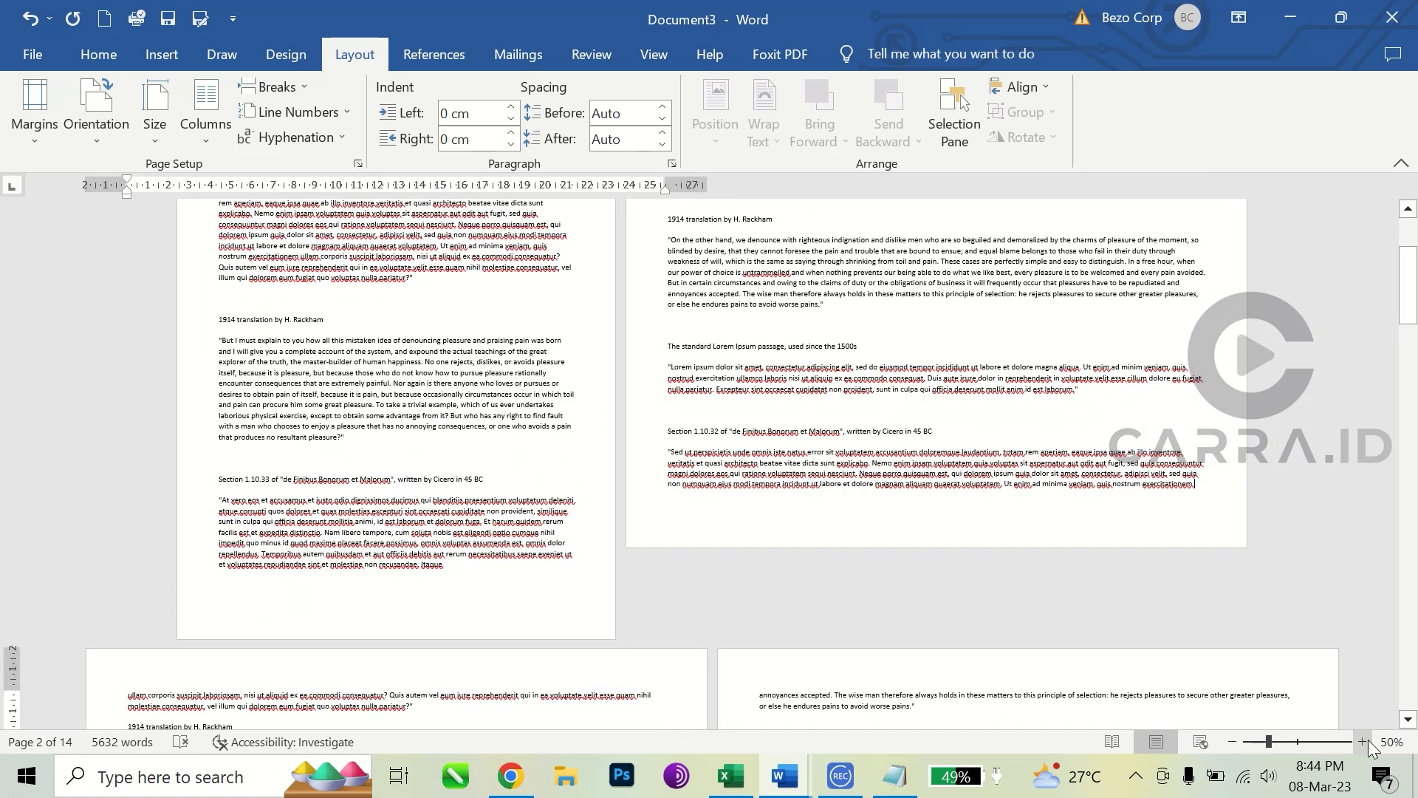
left_click(1368, 741)
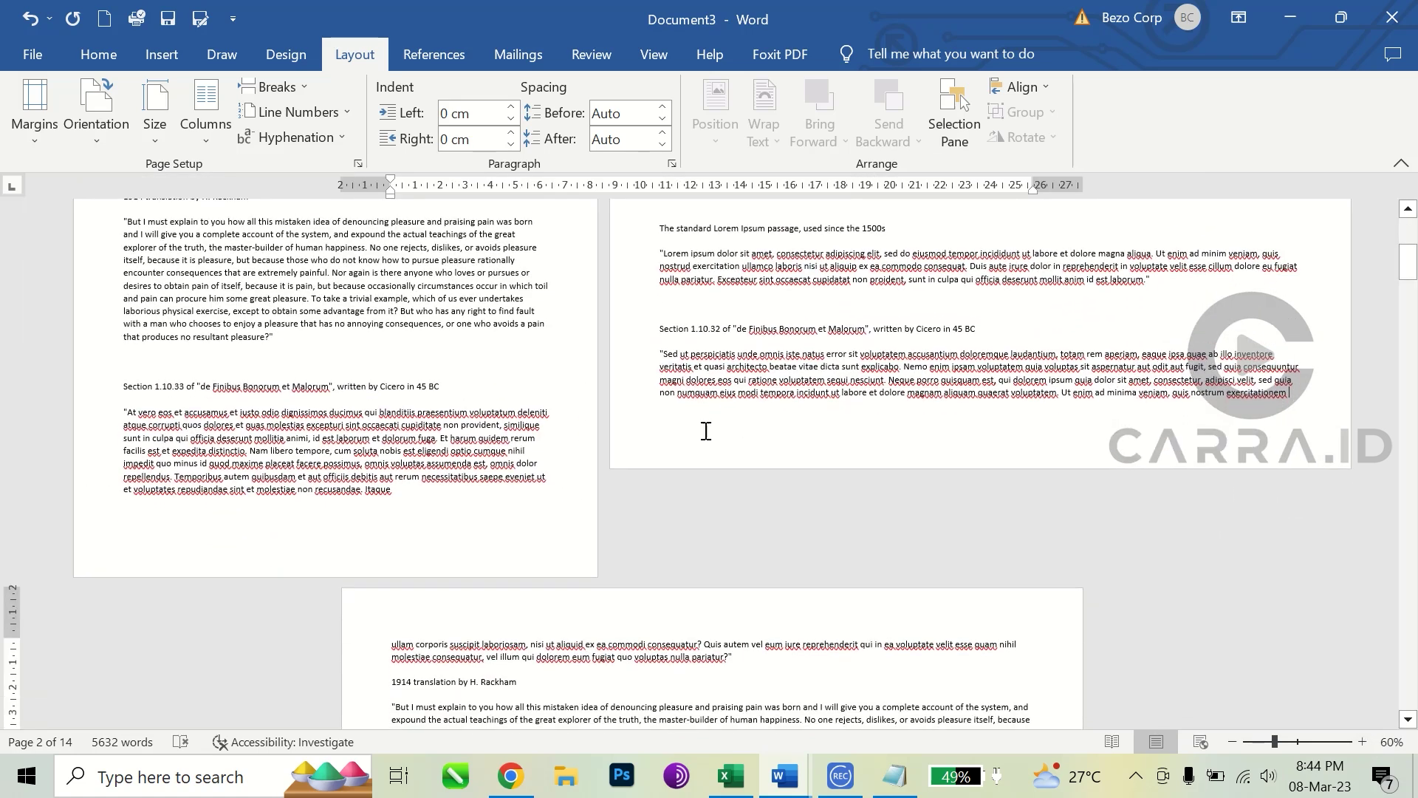
scroll(526, 490, "down", 3)
scroll(809, 532, "up", 7)
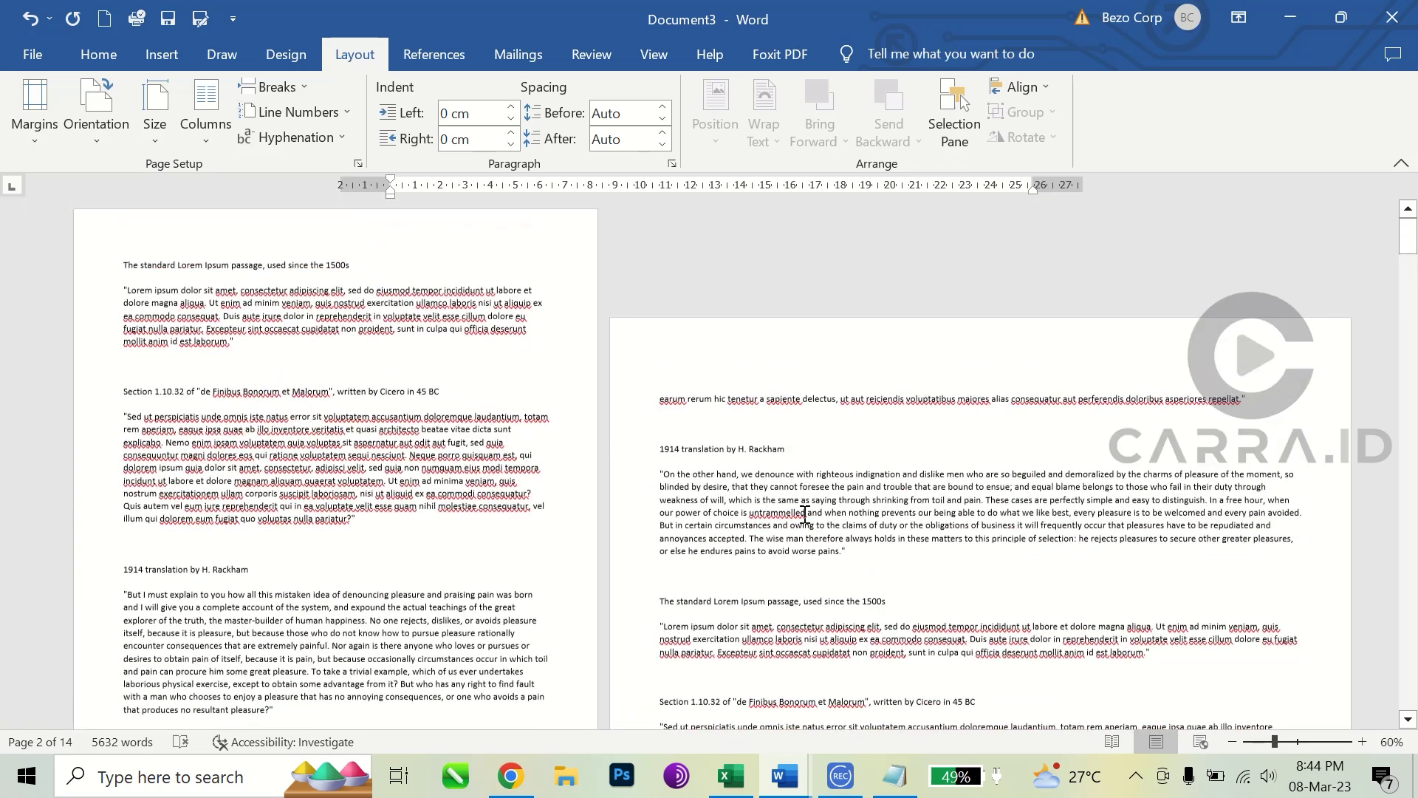
Step: Delete the blank line above and one blank line below the first line of text on page 2
left_click(656, 375)
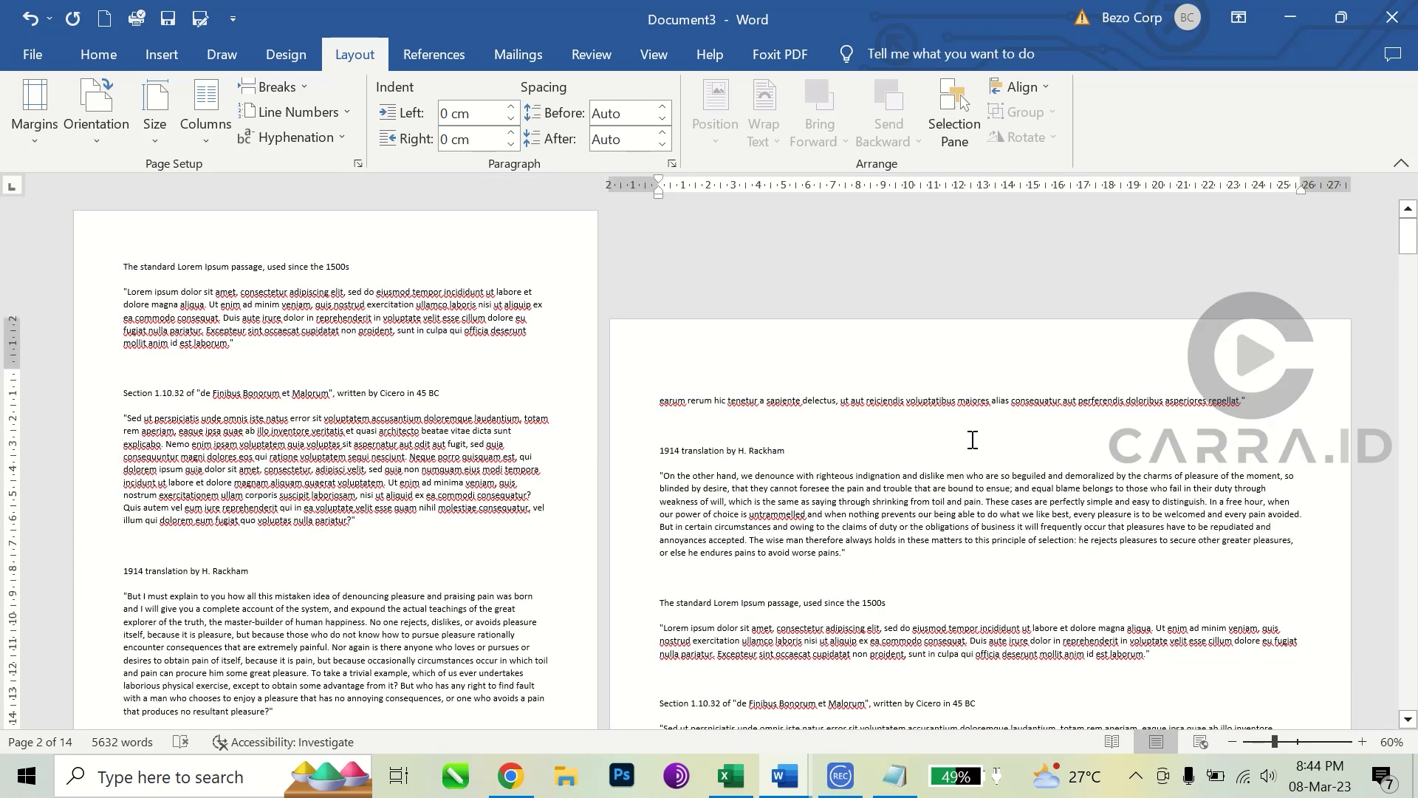
scroll(958, 434, "down", 4)
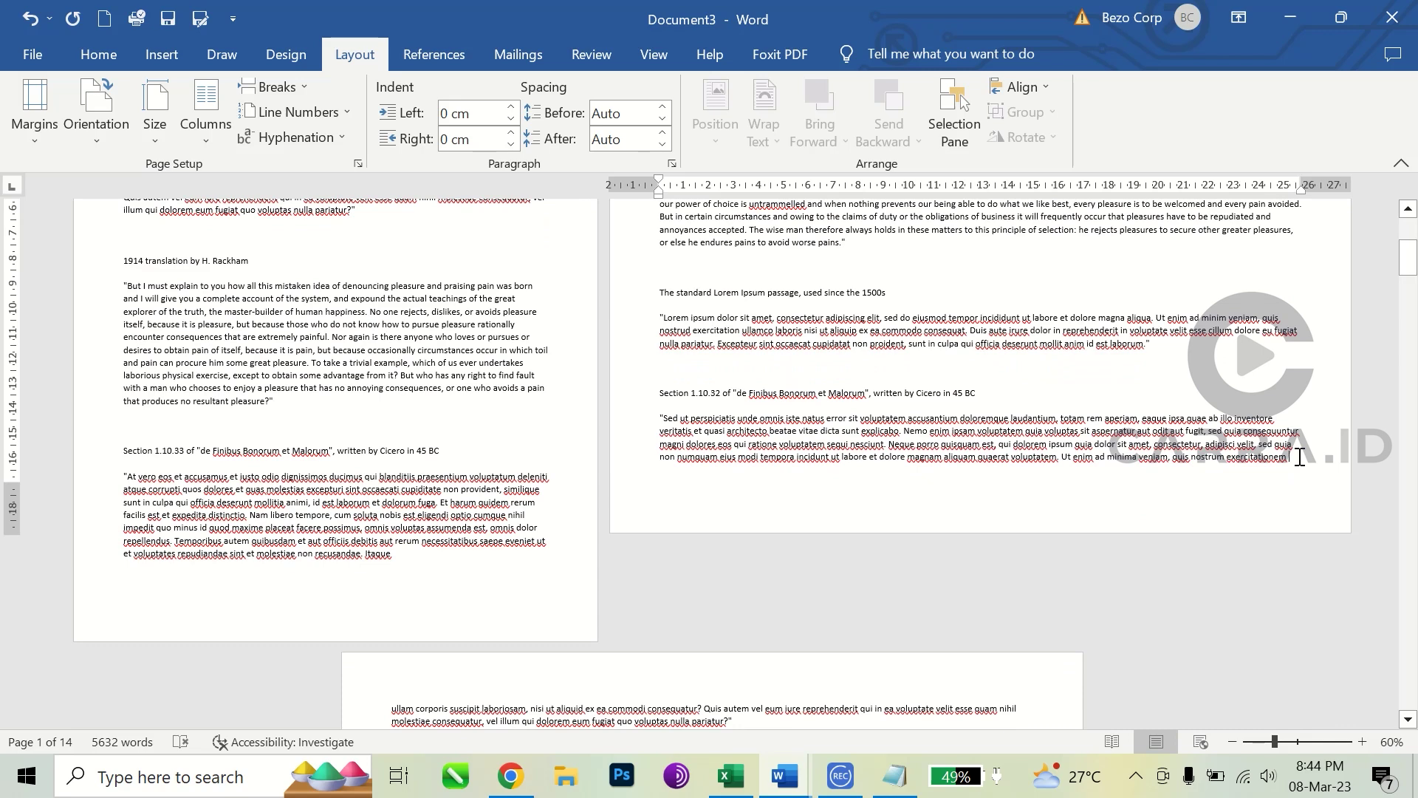
scroll(849, 413, "up", 4)
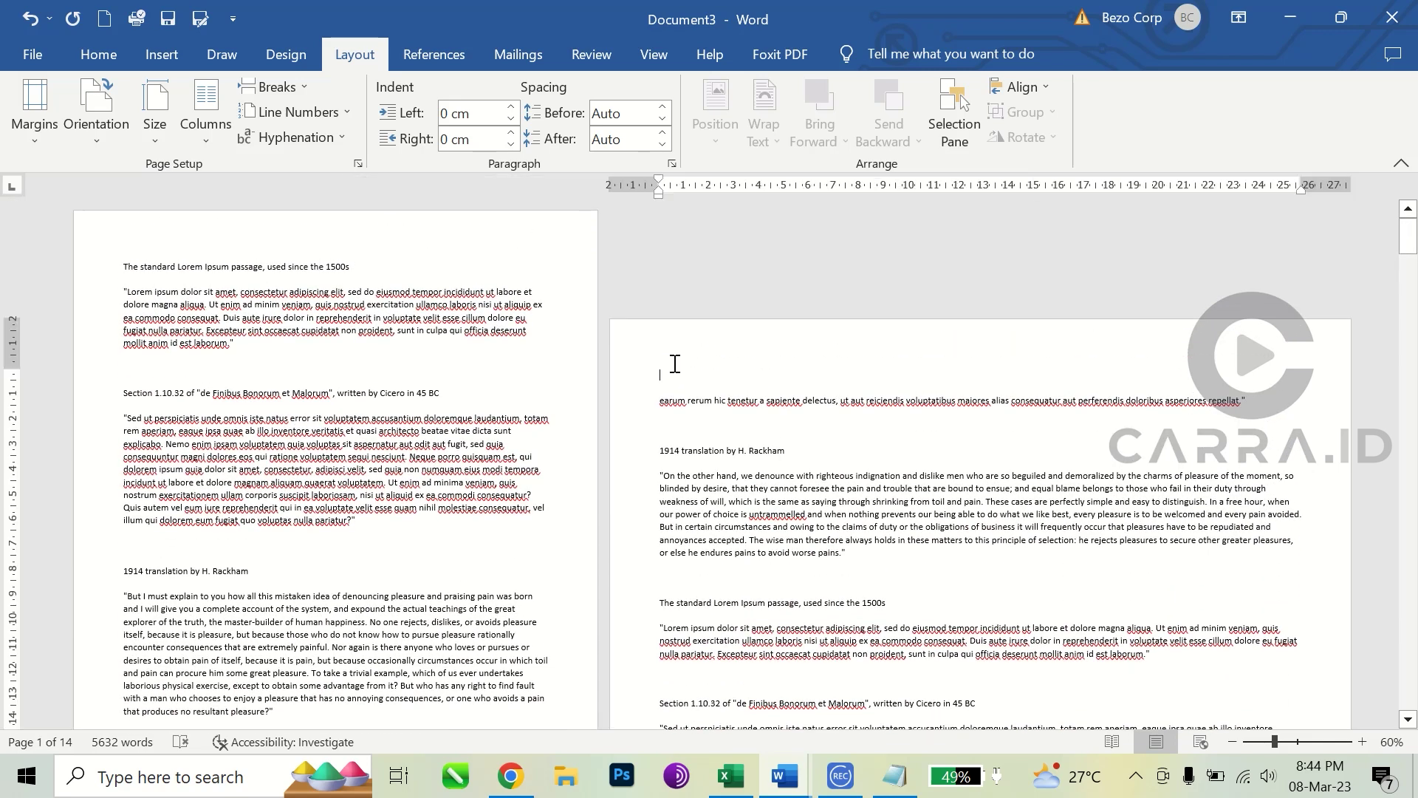
scroll(760, 405, "down", 5)
scroll(793, 423, "up", 4)
scroll(794, 424, "up", 1)
key("Delete")
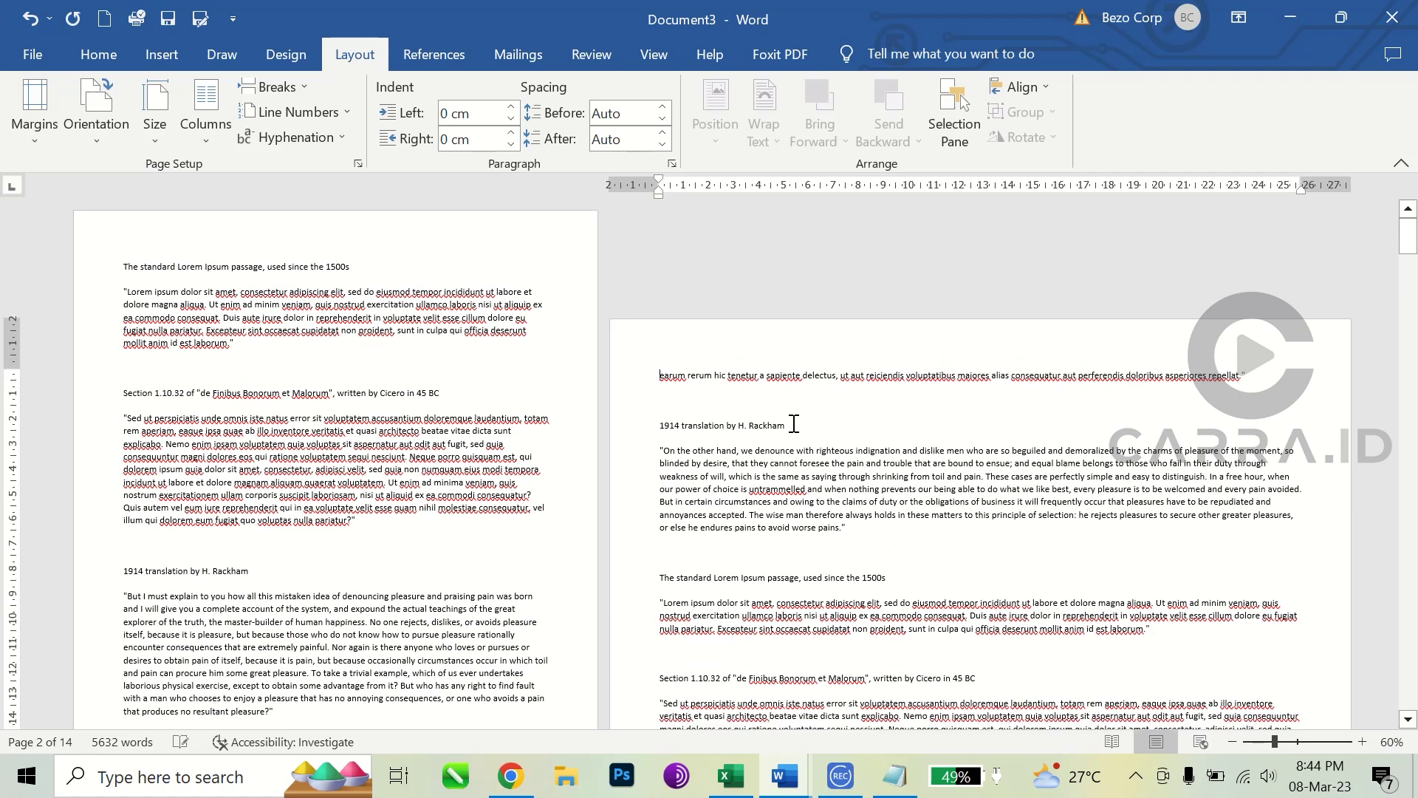
left_click(672, 405)
key("Delete")
Step: Insert a page break before the "1914 translation" heading at the end of page 2 and place the cursor after that page's last paragraph
scroll(726, 401, "down", 7)
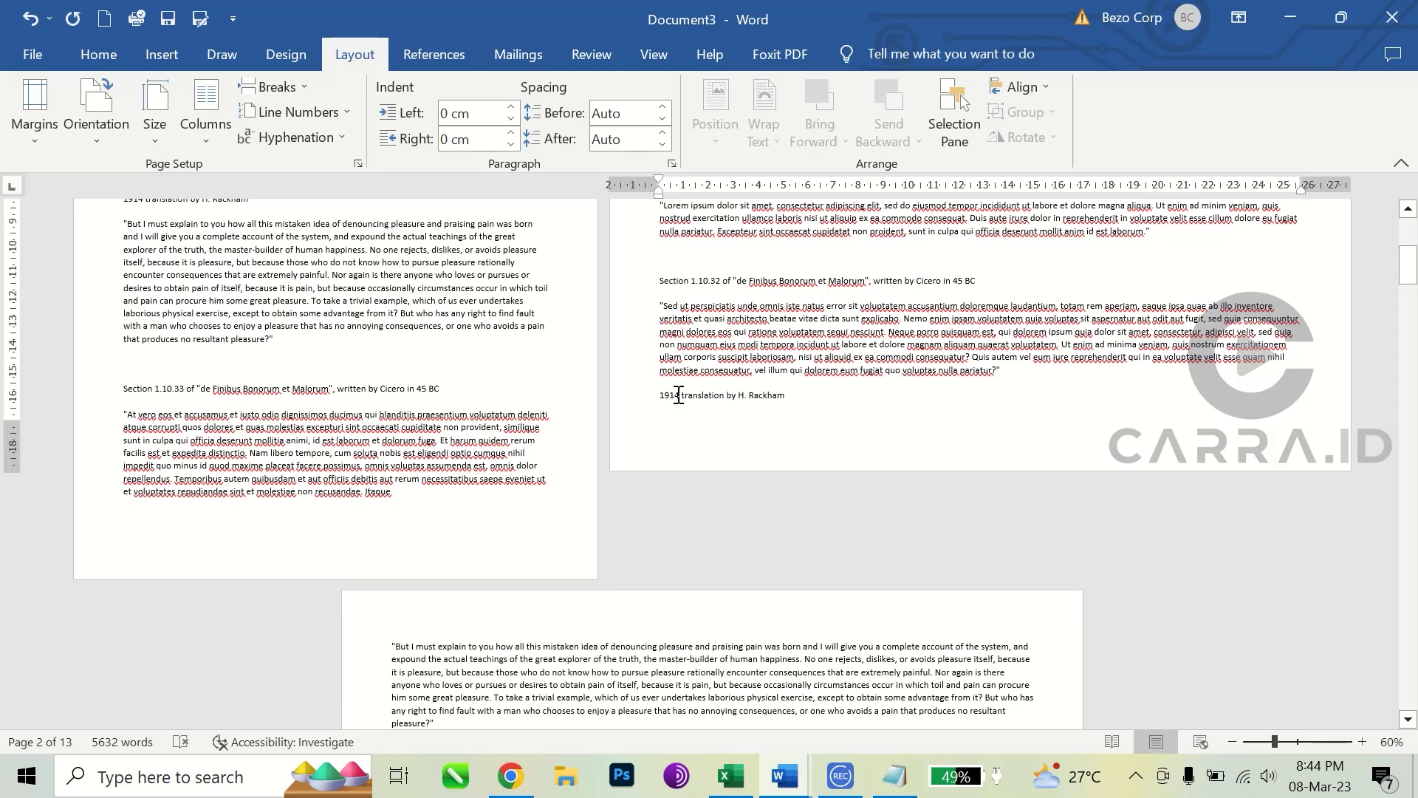
key("ctrl+Return")
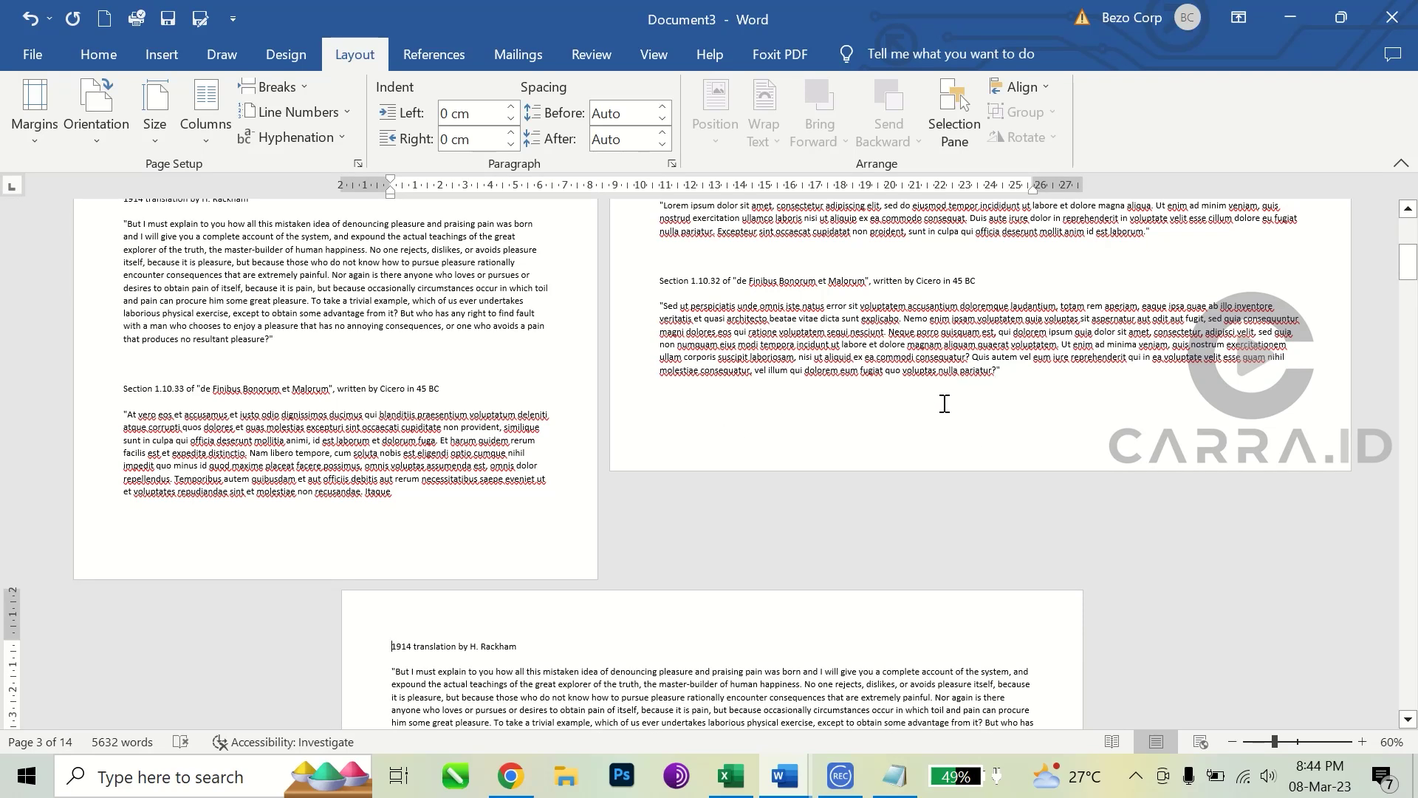
left_click(1021, 369)
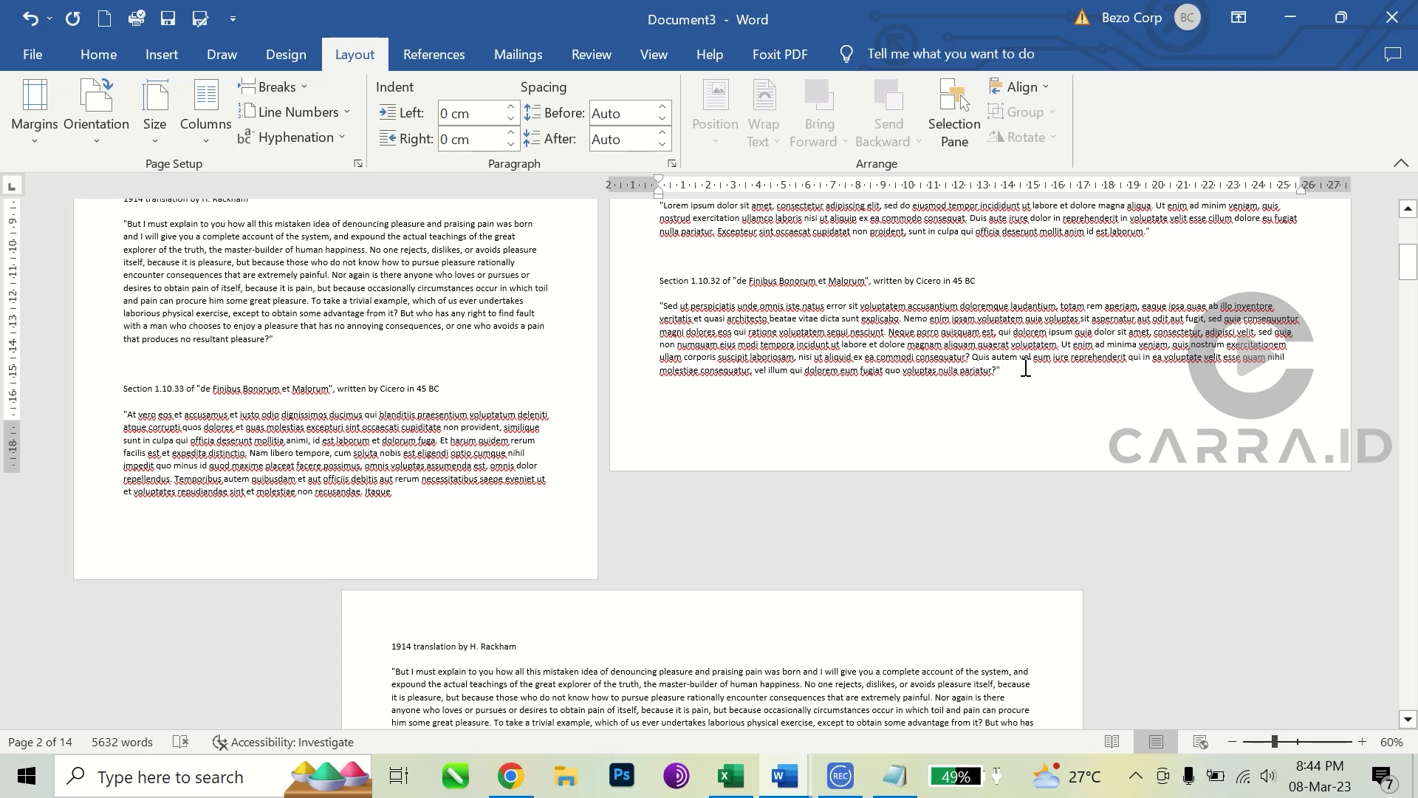
scroll(709, 443, "up", 5)
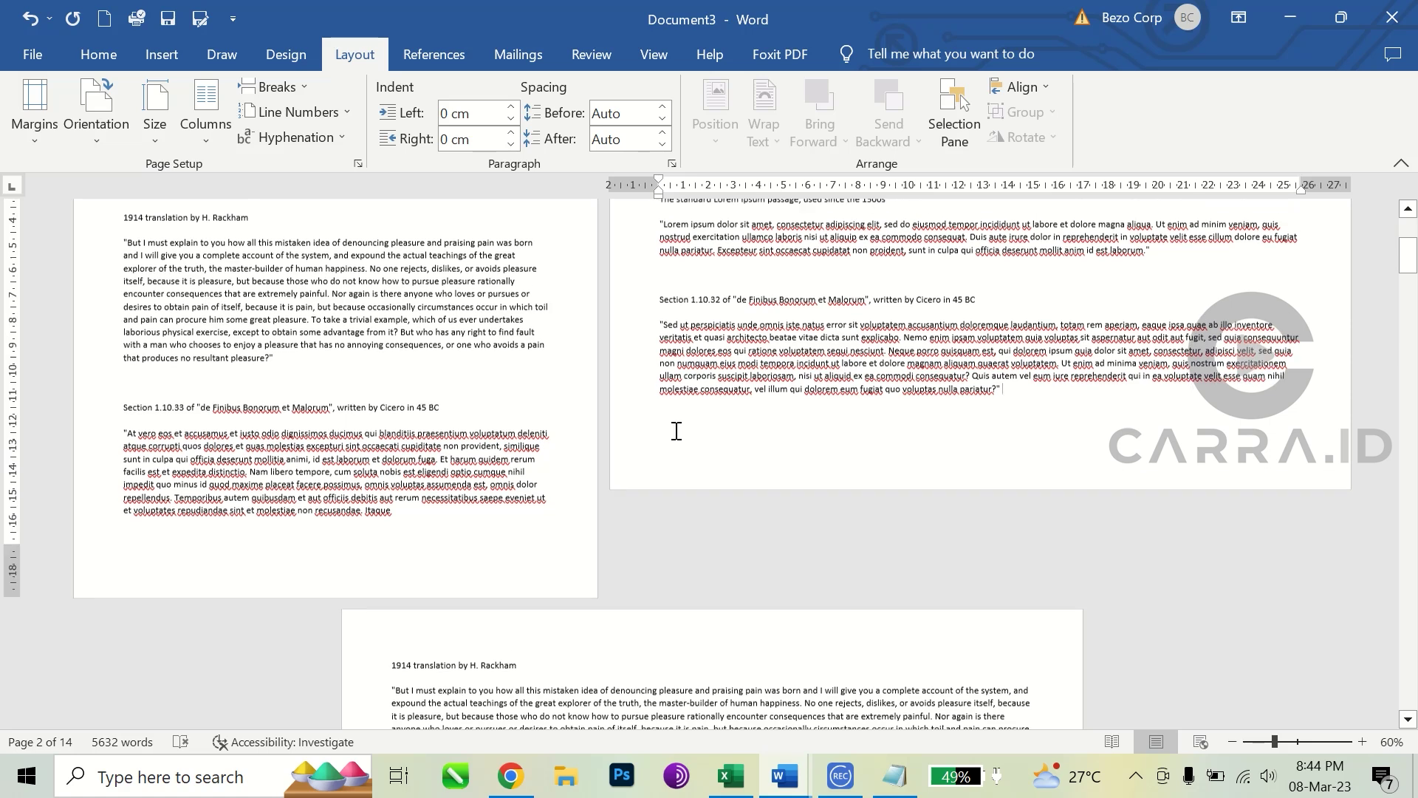
scroll(742, 458, "down", 5)
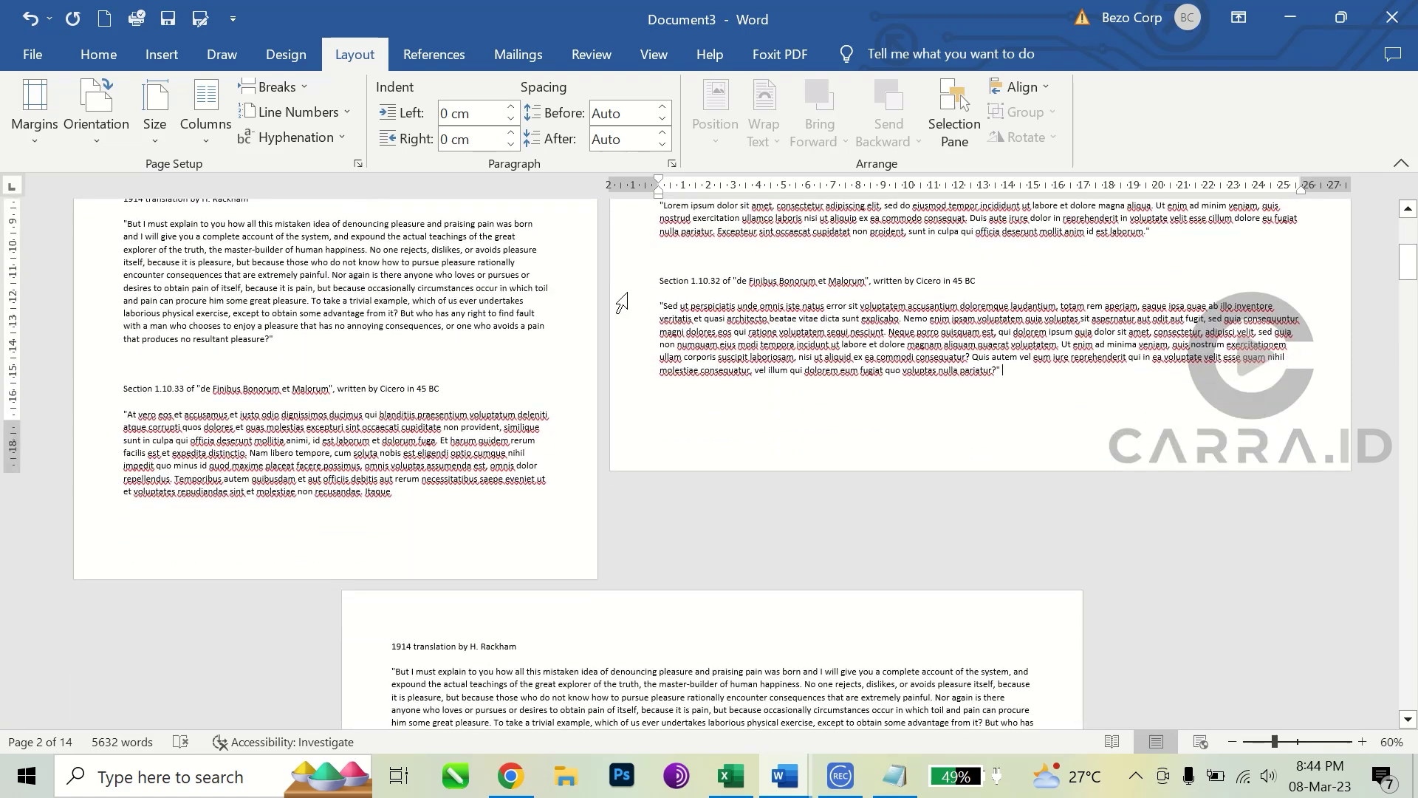
Step: Set the page orientation to Portrait from the end of page 2 onward, applying it to This point forward
left_click(357, 164)
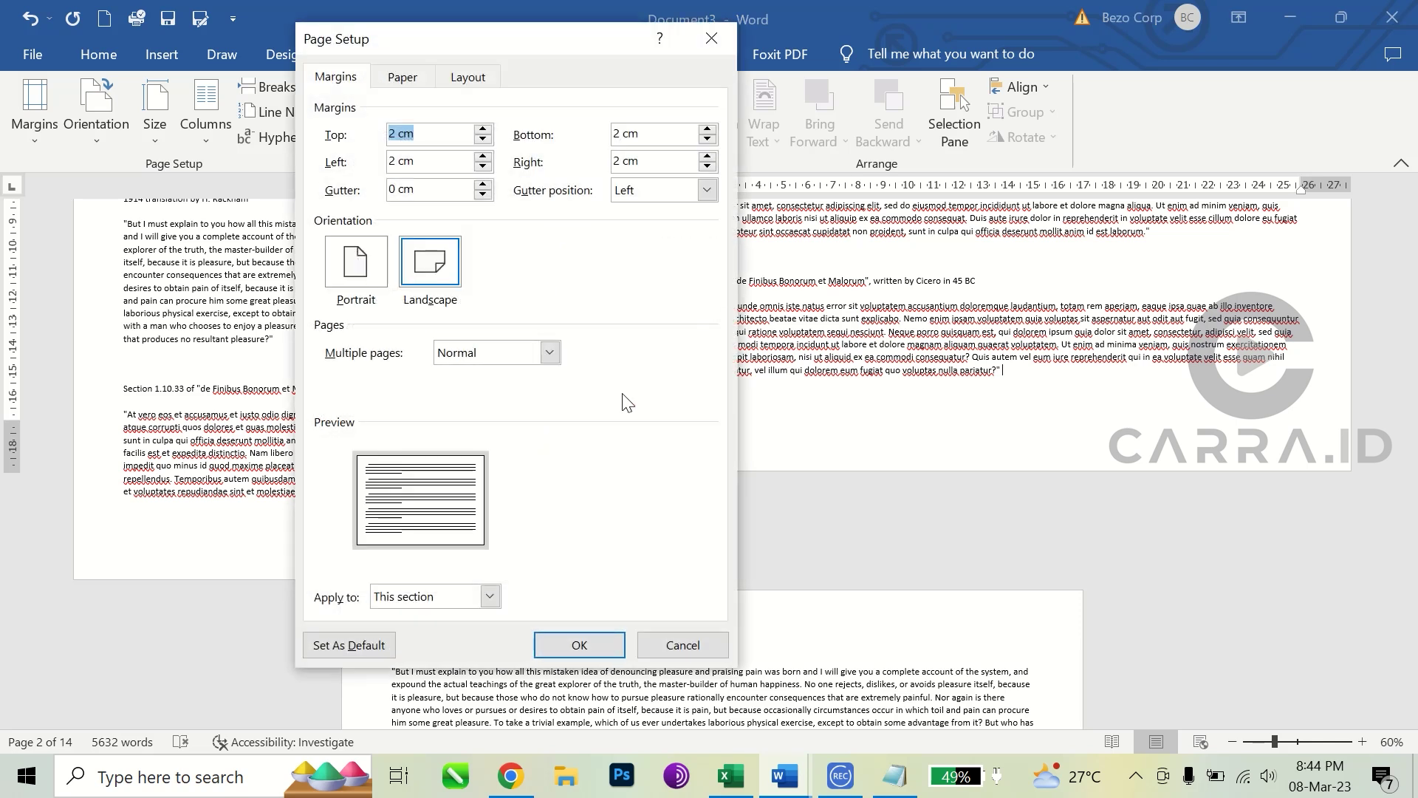
left_click(356, 273)
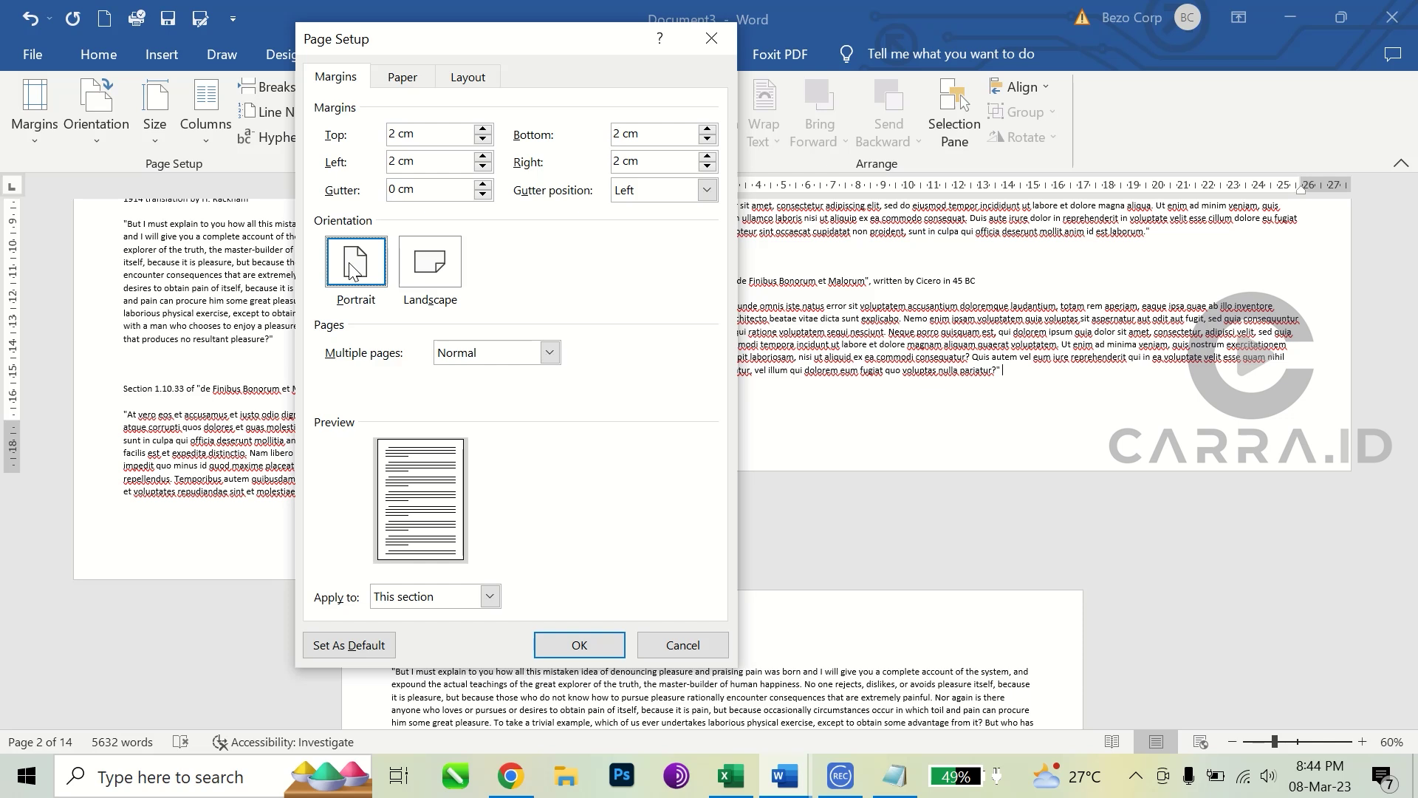
left_click(452, 598)
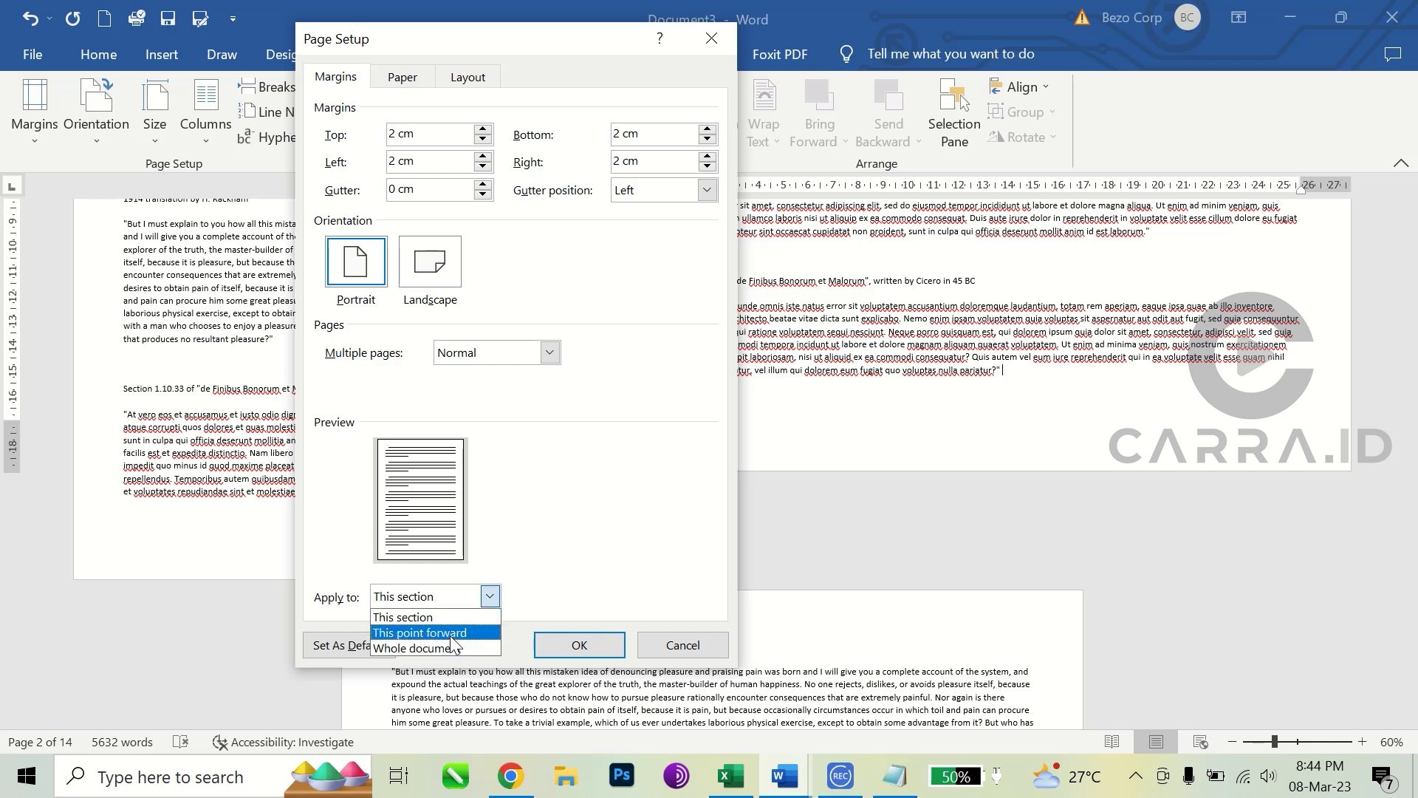
left_click(452, 634)
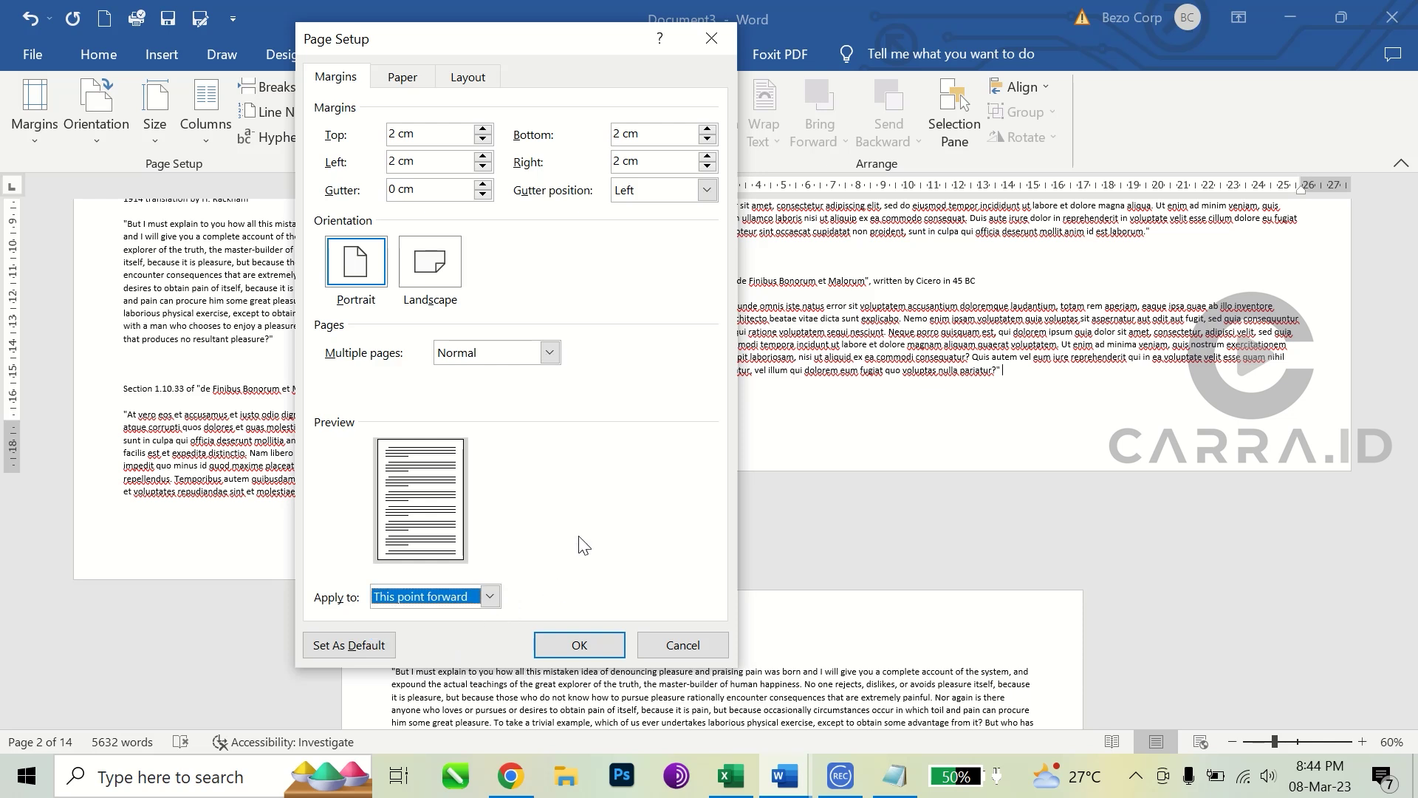
left_click(582, 645)
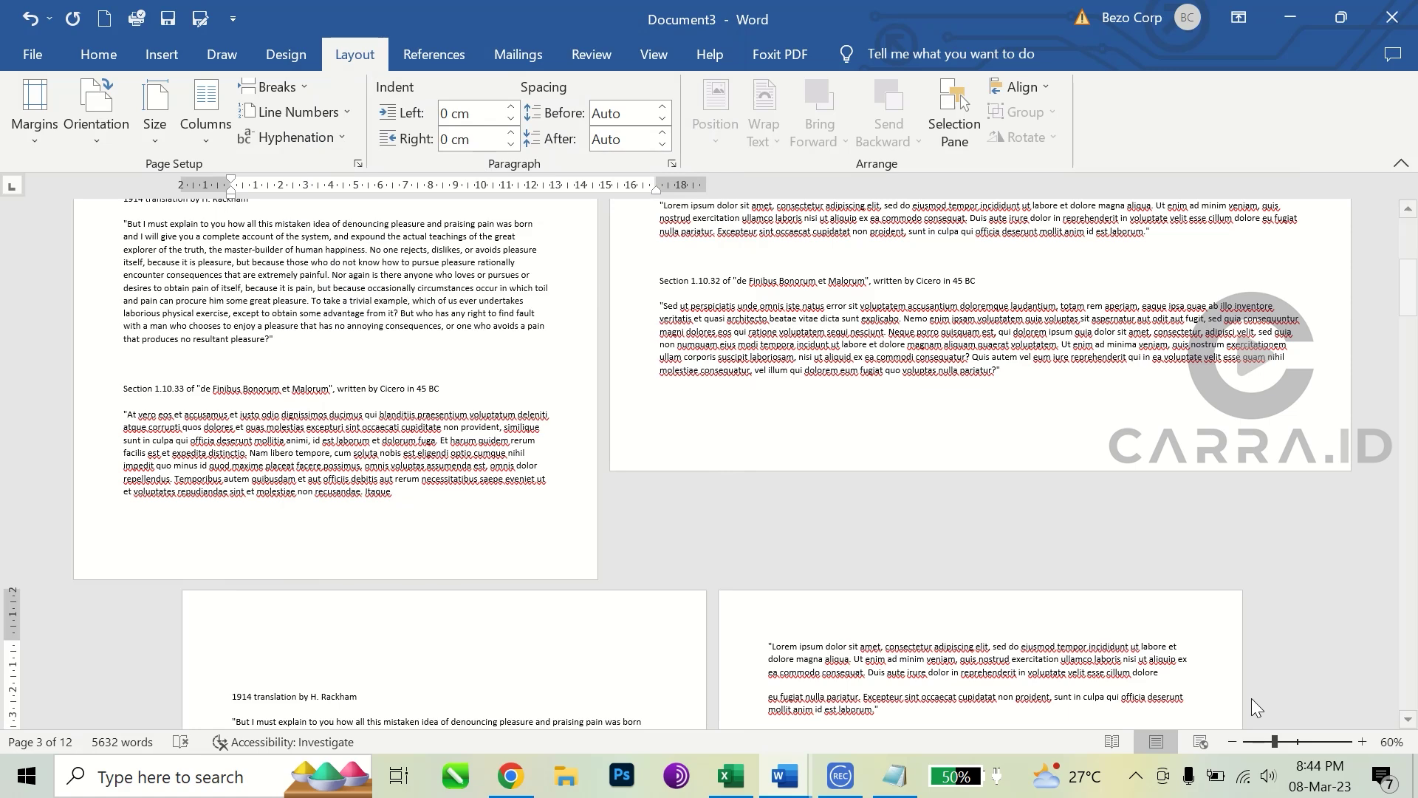
Step: Look over the pages to check the orientation of page 2 and of the pages that follow it
left_click(1230, 743)
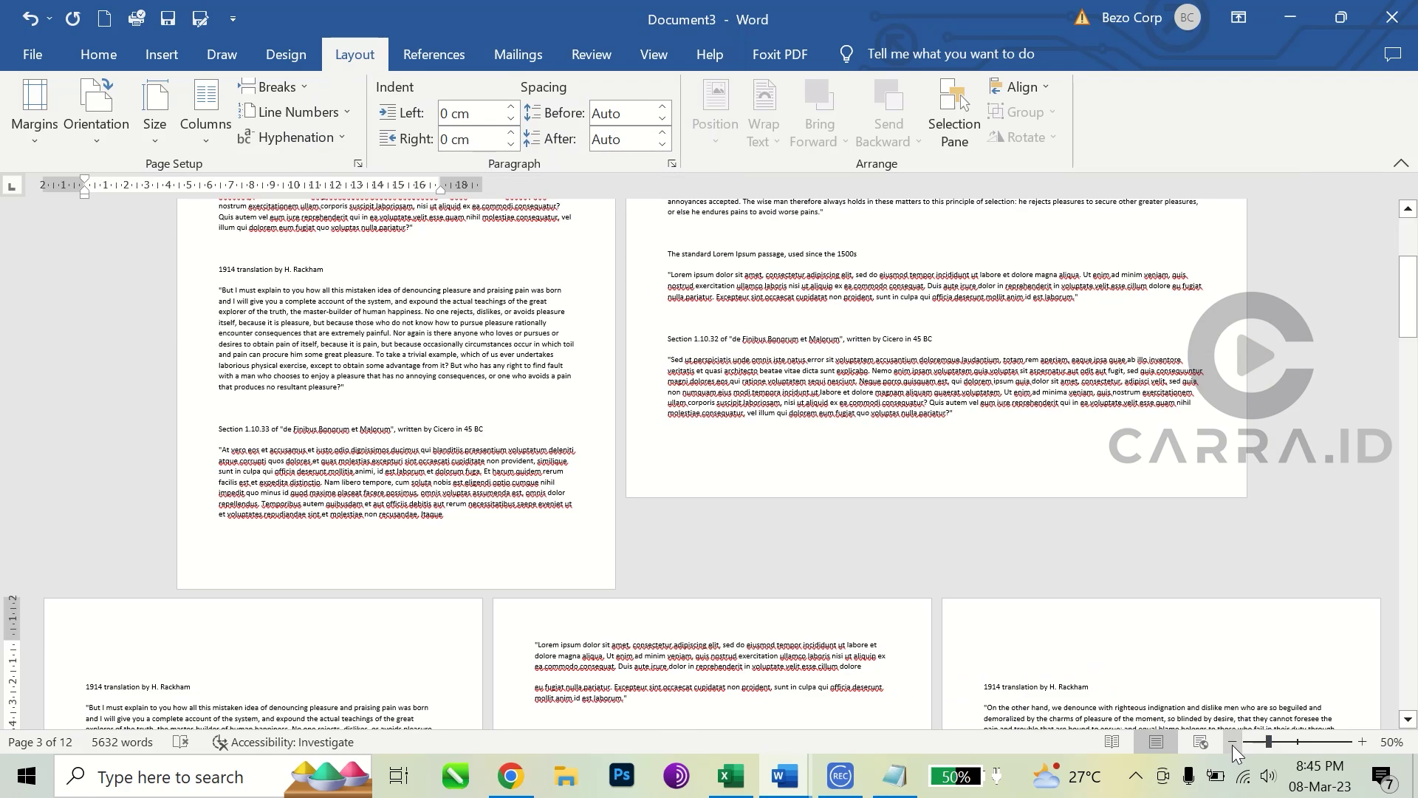
left_click(1232, 743)
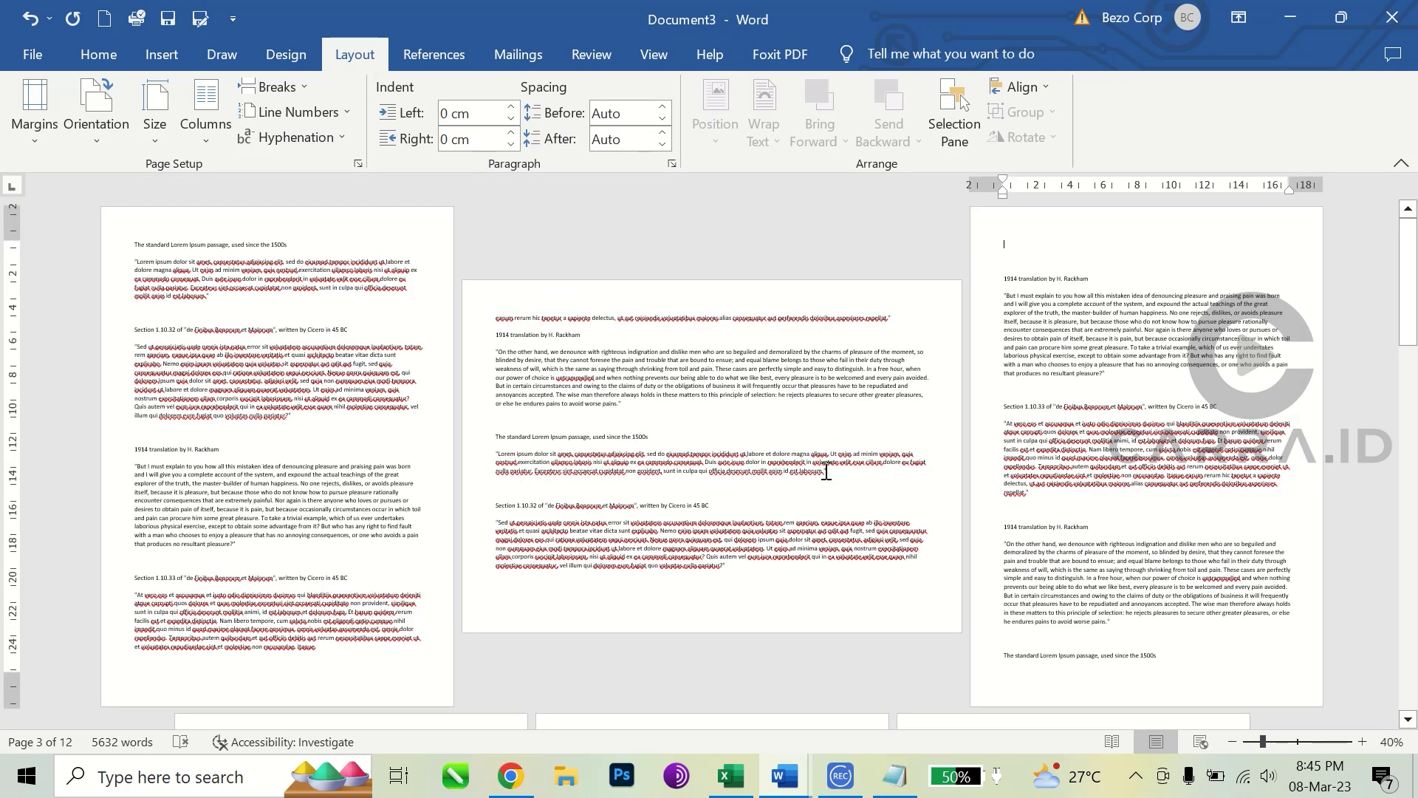
left_click(1232, 741)
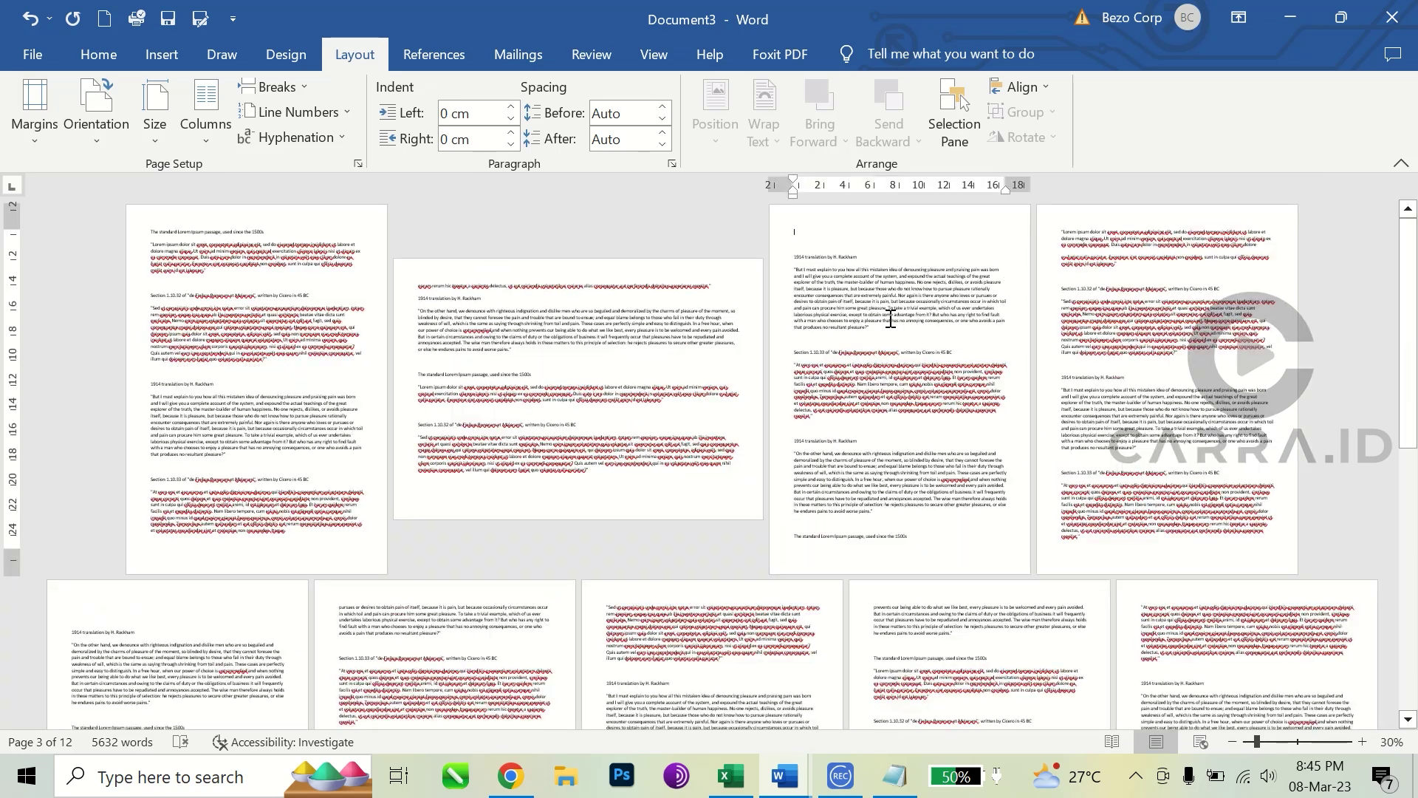
scroll(1084, 309, "down", 4)
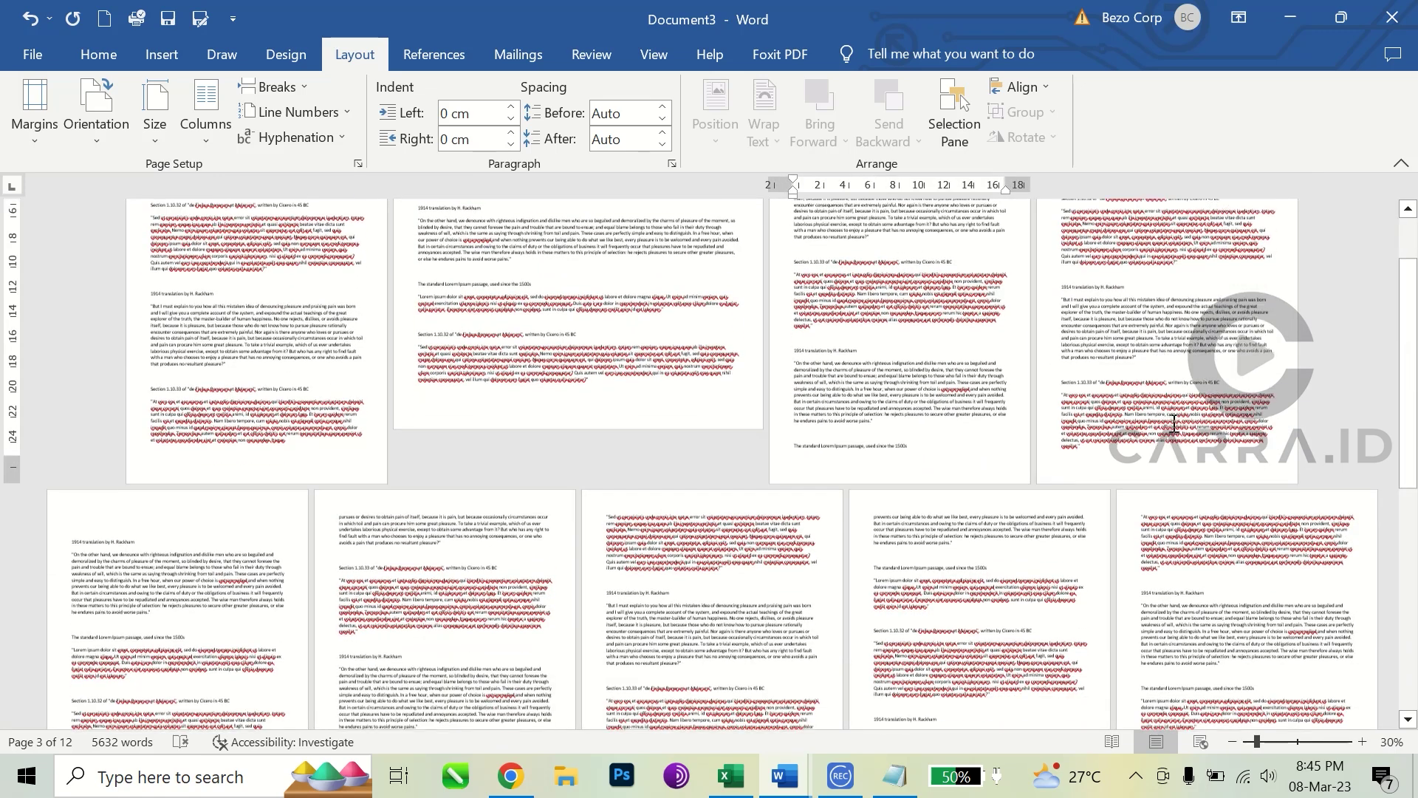
scroll(1174, 424, "up", 3)
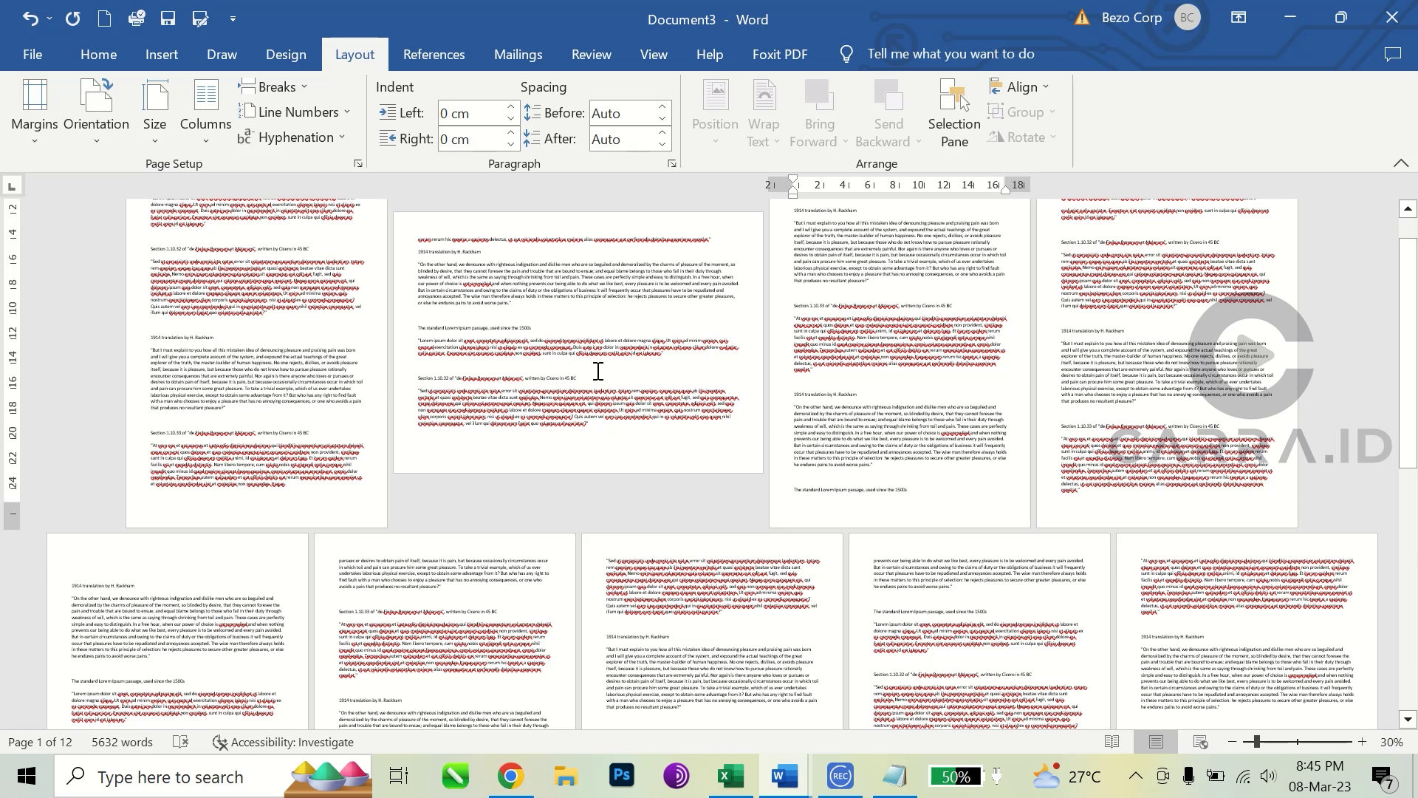
left_click(334, 563)
scroll(414, 580, "down", 3)
scroll(493, 541, "down", 3)
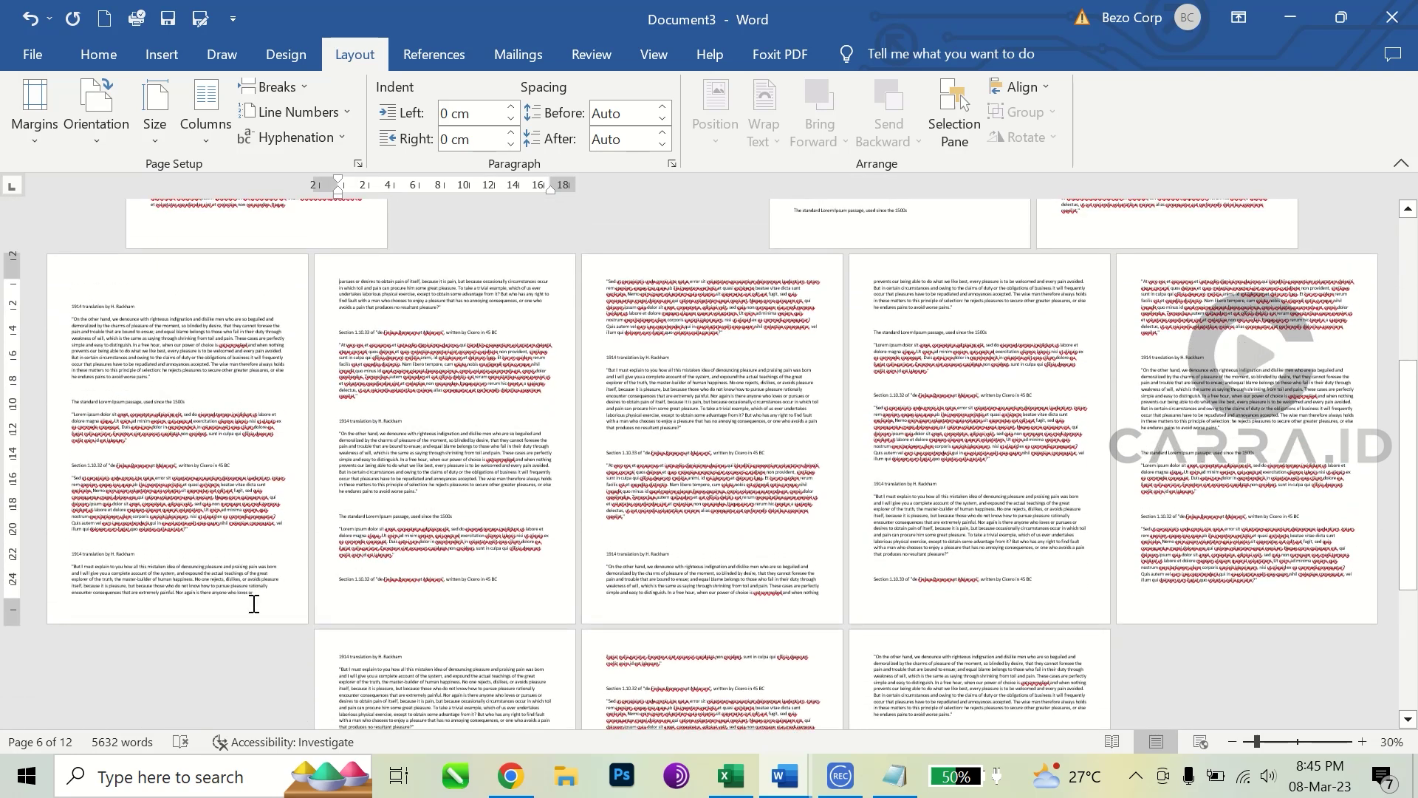
Step: Delete the blank lines above the "1914 translation" heading at the start of page 5
left_click(273, 596)
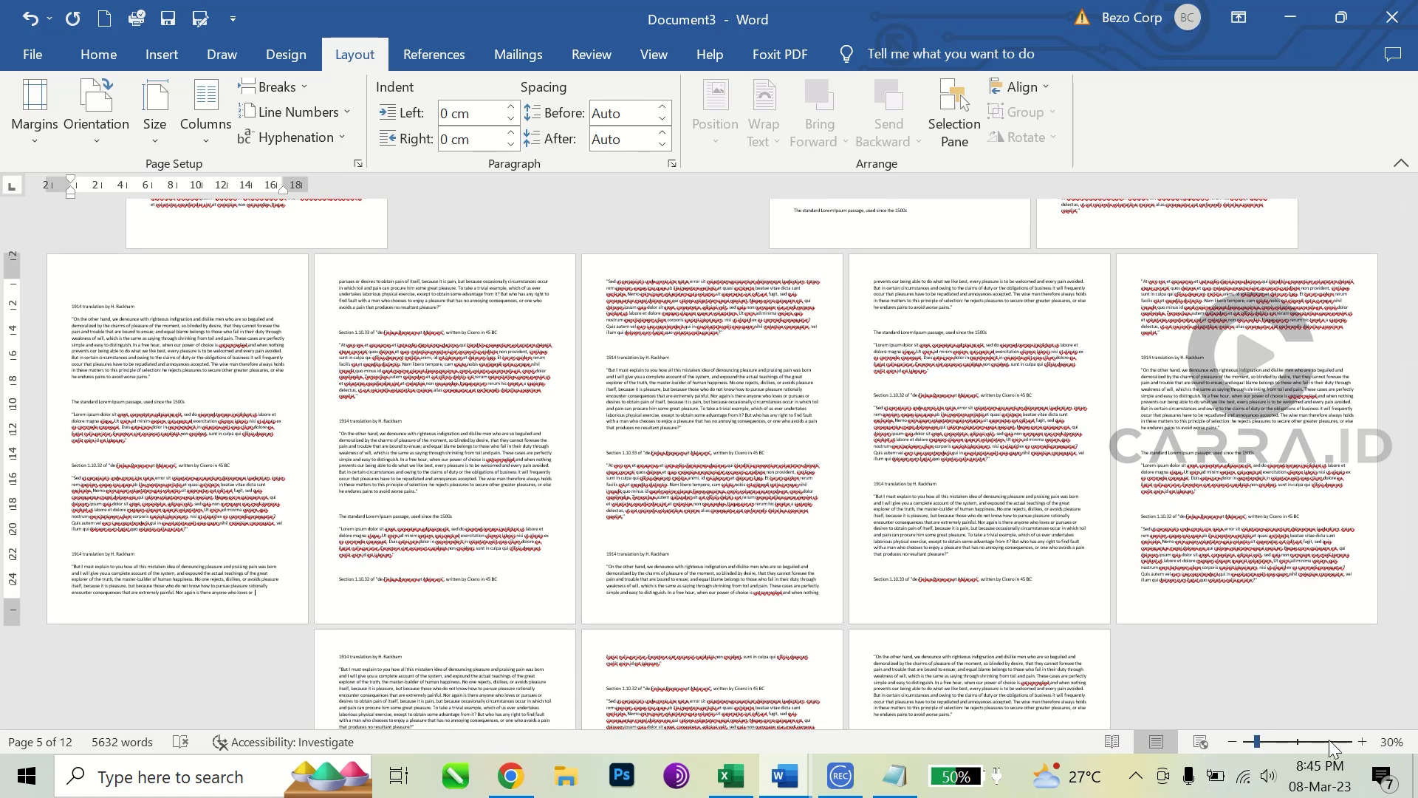
left_click(1363, 741)
left_click(1362, 741)
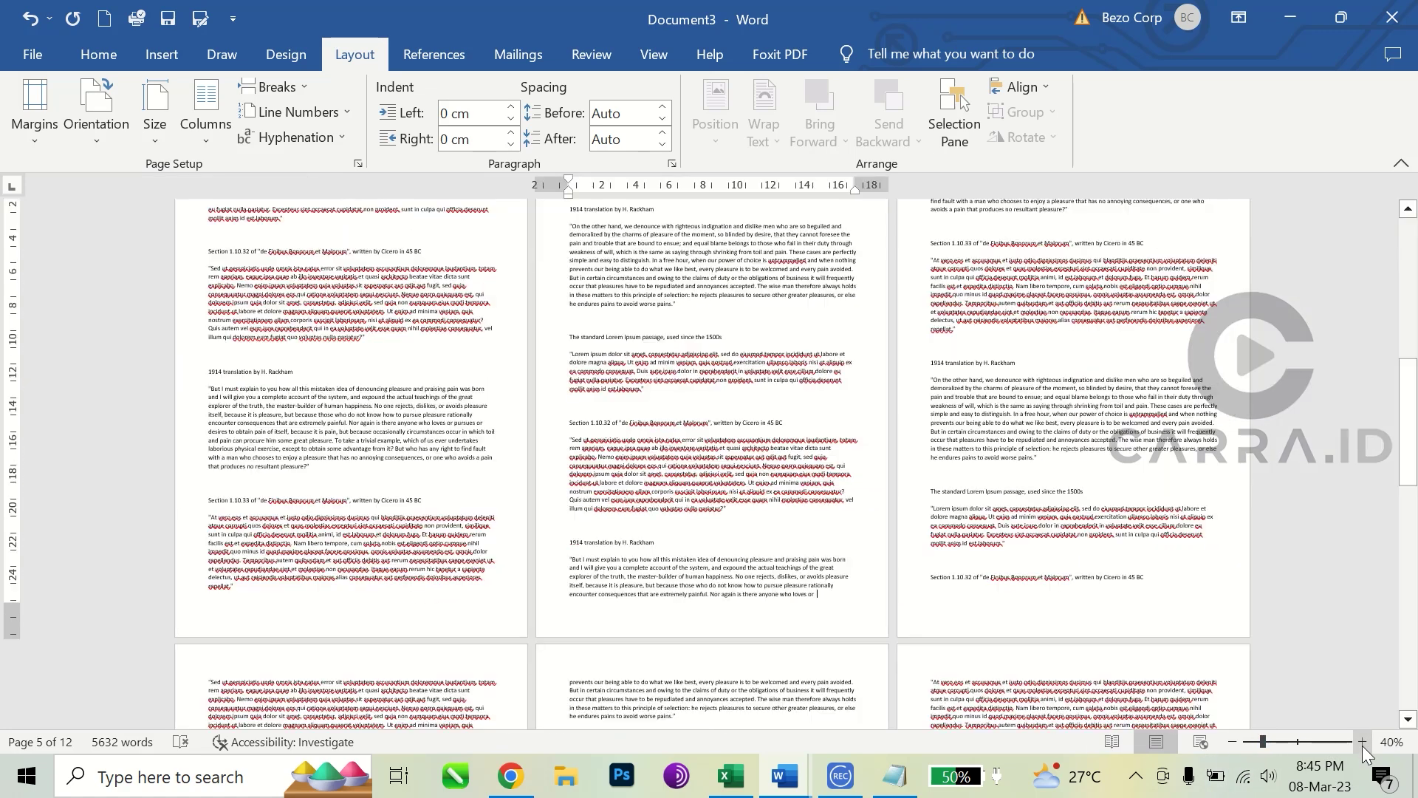
left_click(1362, 741)
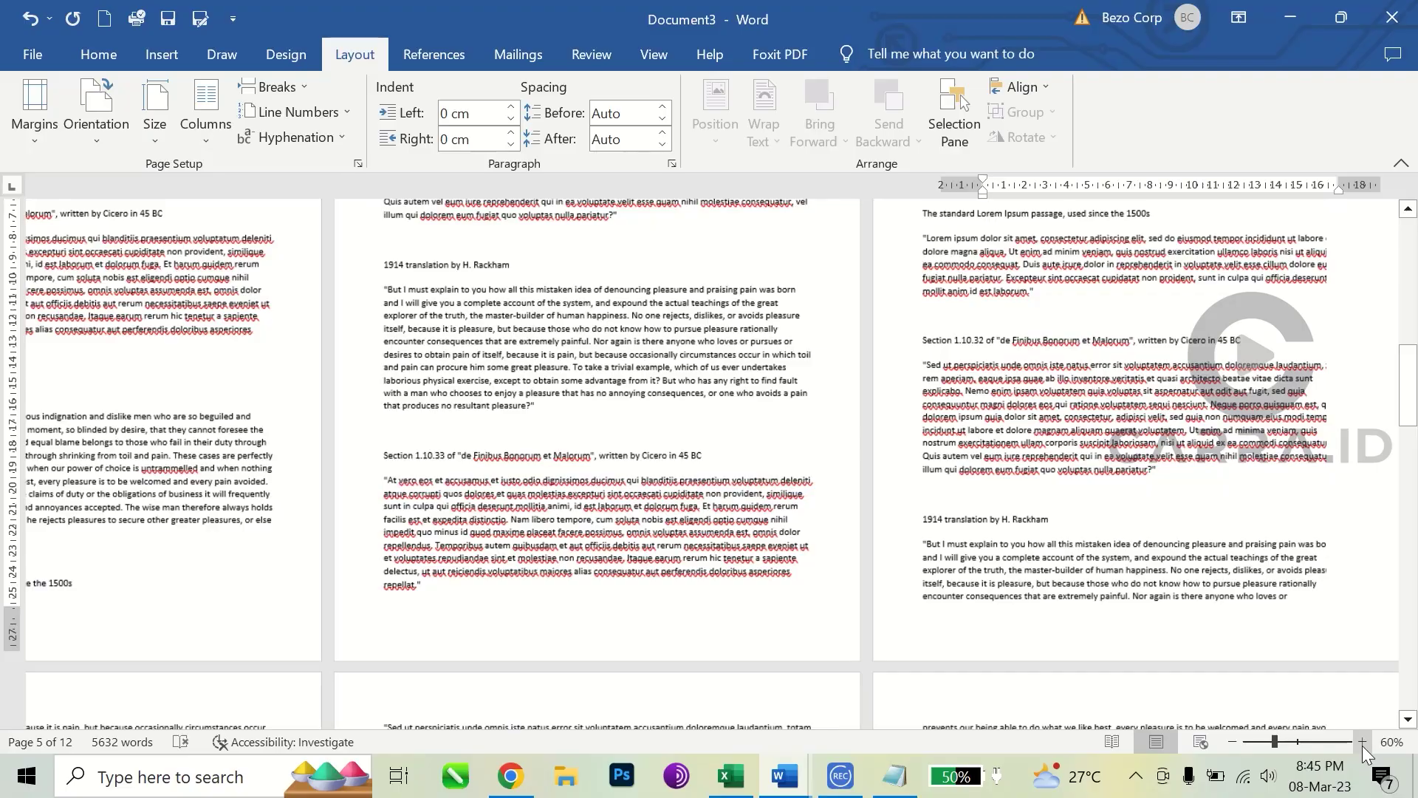
scroll(625, 456, "up", 10)
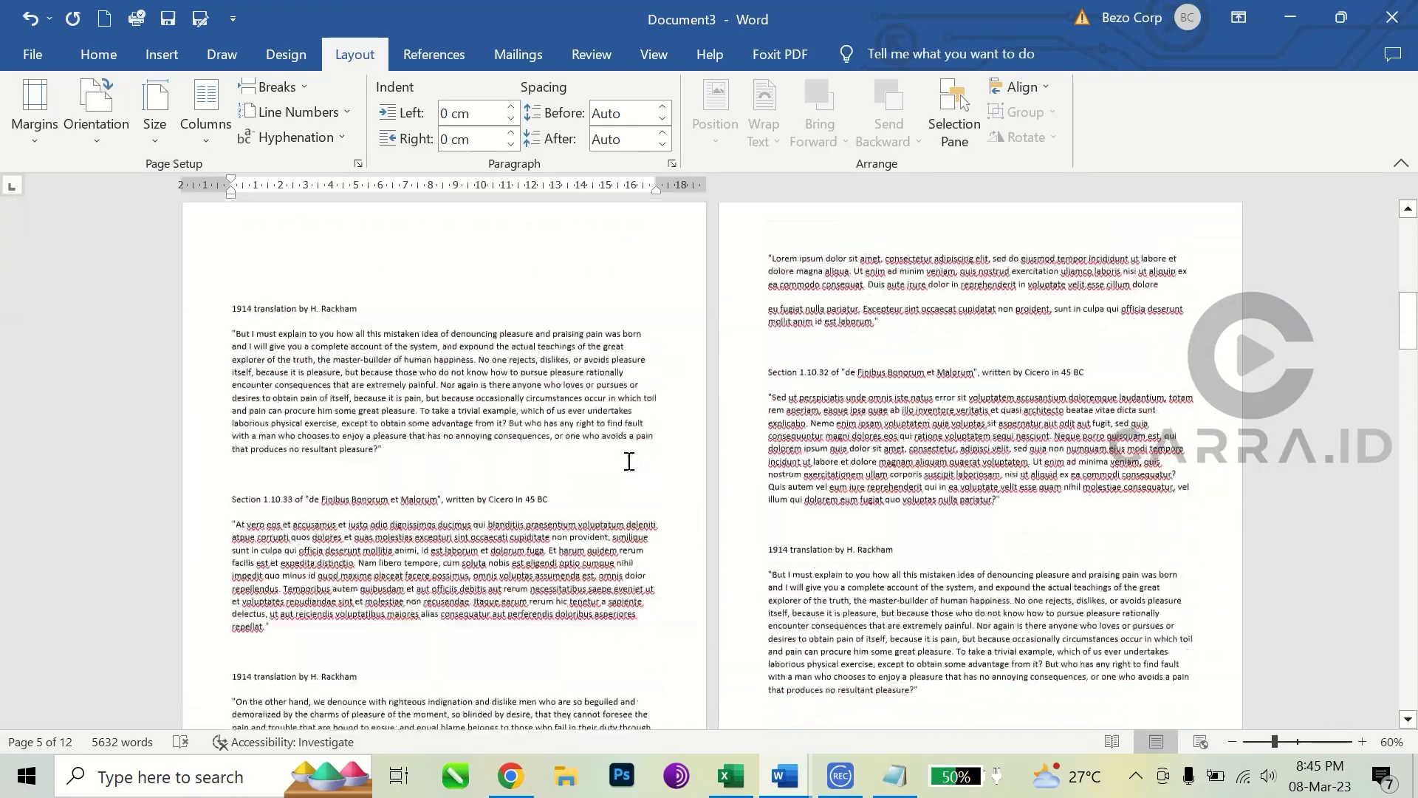
scroll(622, 471, "down", 10)
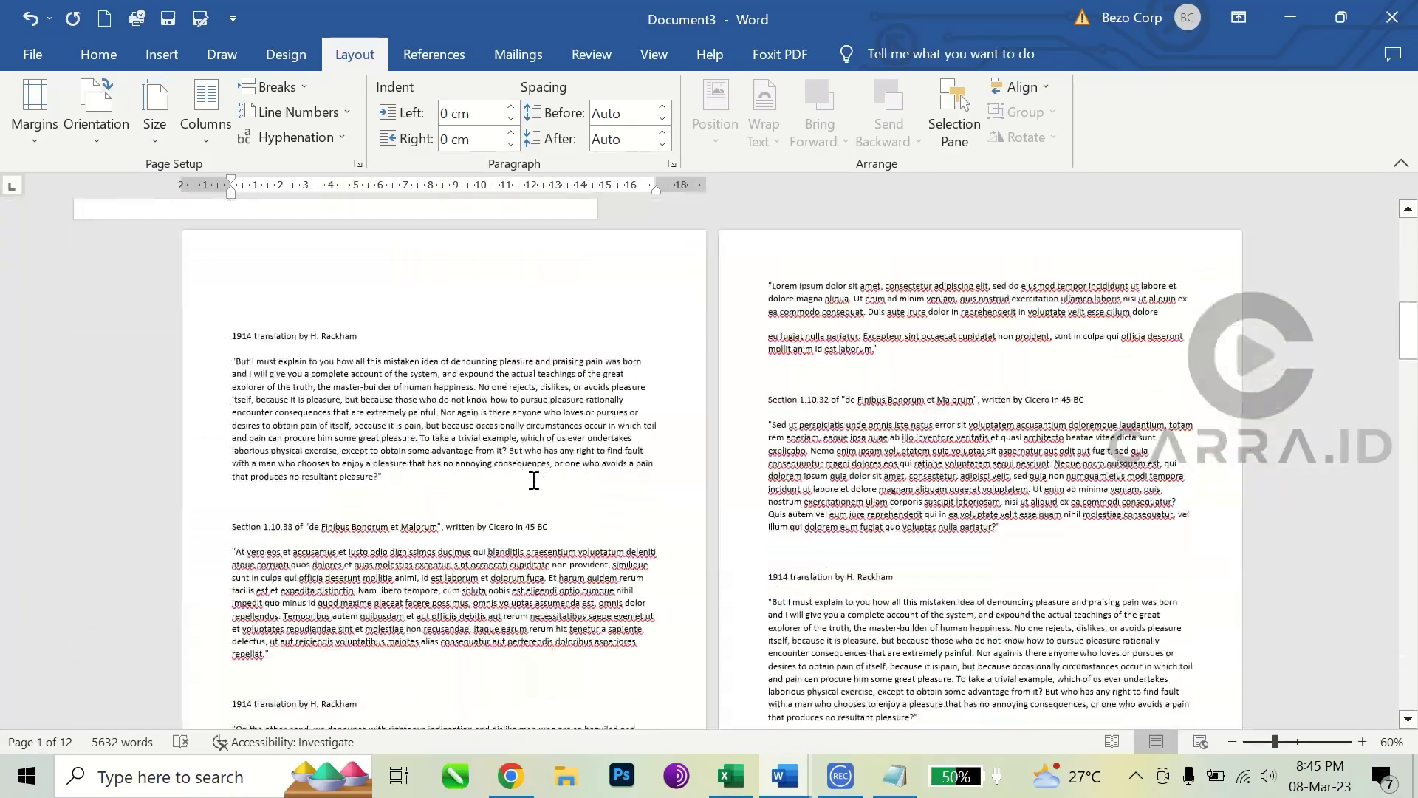
scroll(988, 409, "down", 15)
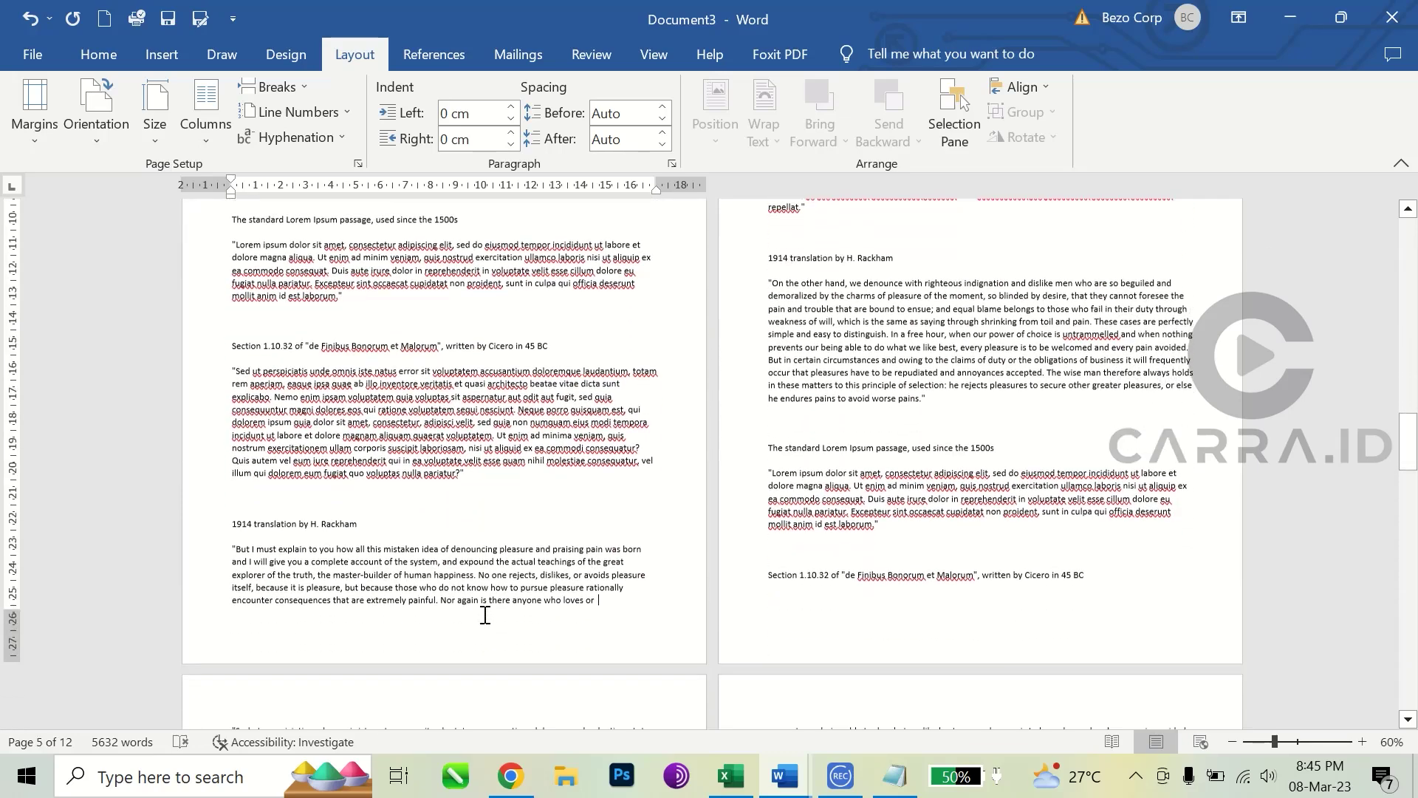
scroll(638, 606, "up", 10)
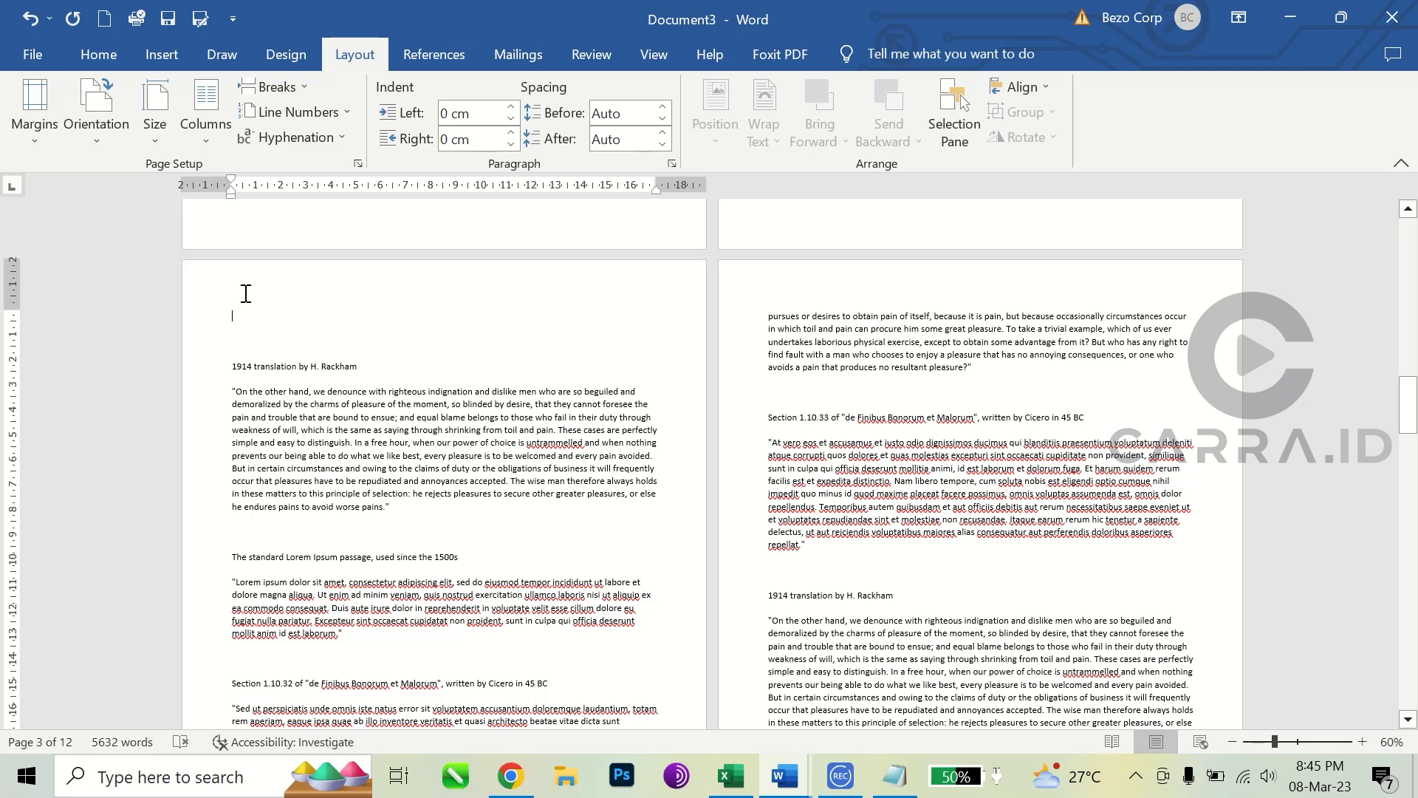
key("Delete")
key("Delete")
key("Delete")
key("Delete")
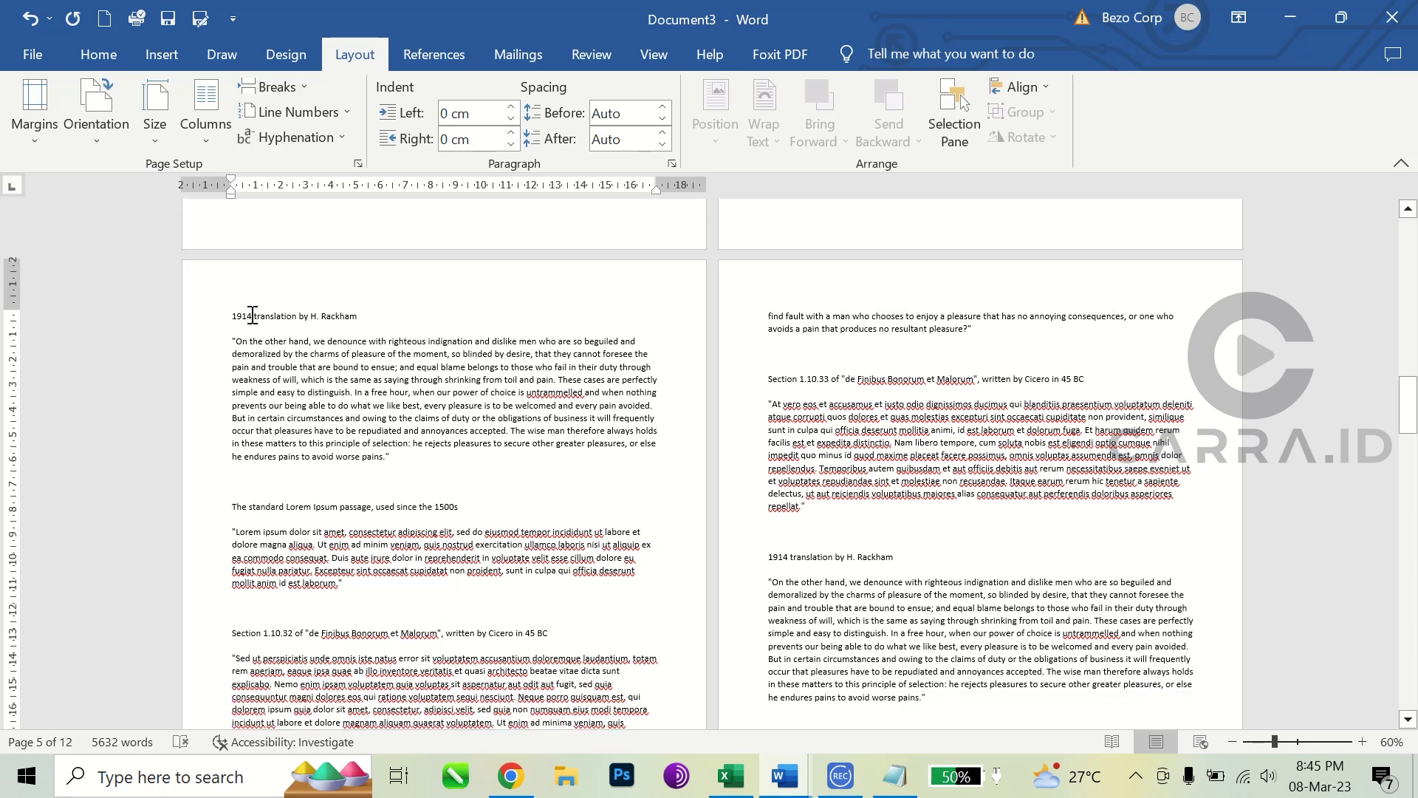
Step: Break the last paragraph of page 5 before "But who has any right" to start page 6 there, and place the cursor after "advantage from it?"
scroll(487, 374, "down", 5)
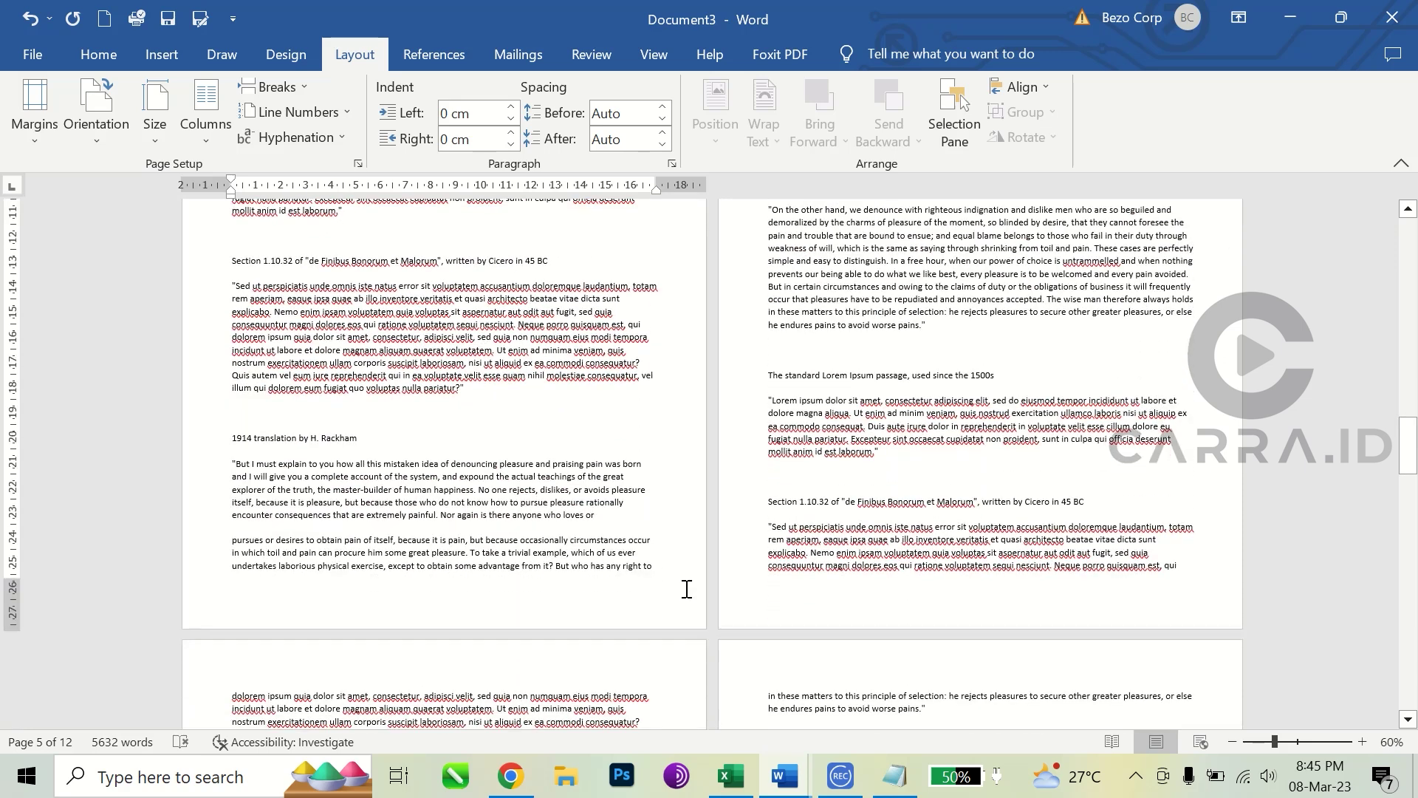
scroll(656, 517, "up", 4)
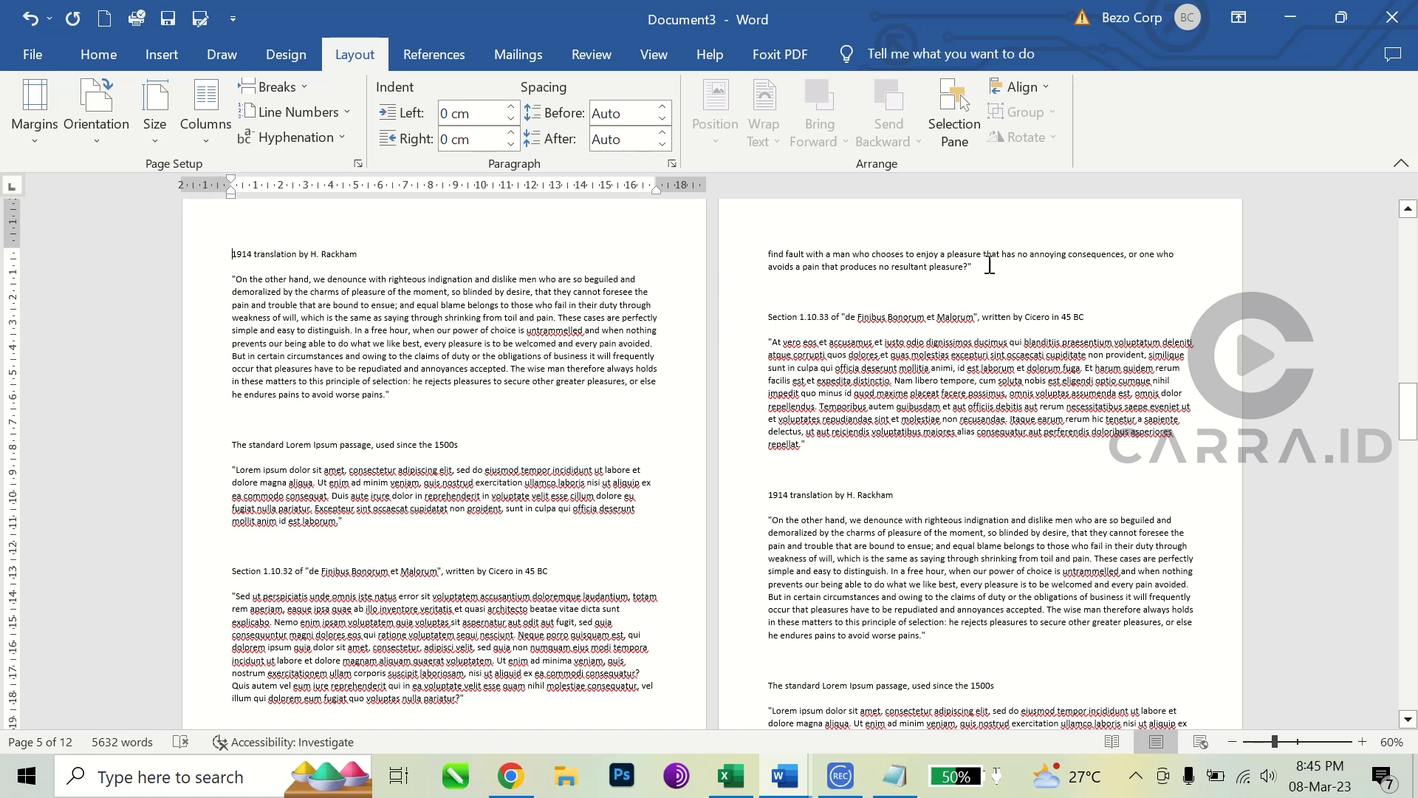
scroll(680, 459, "down", 3)
left_click(666, 659)
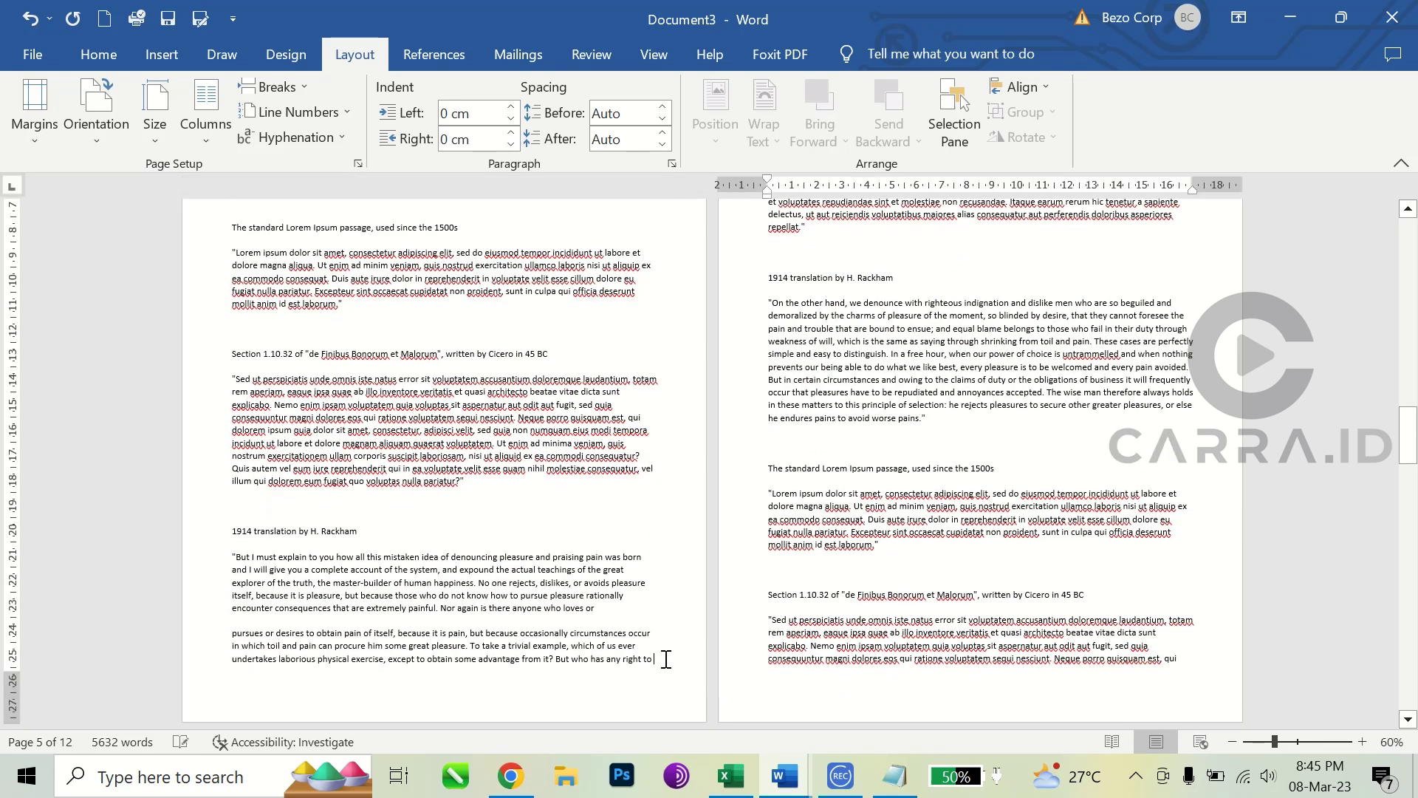
scroll(678, 591, "up", 3)
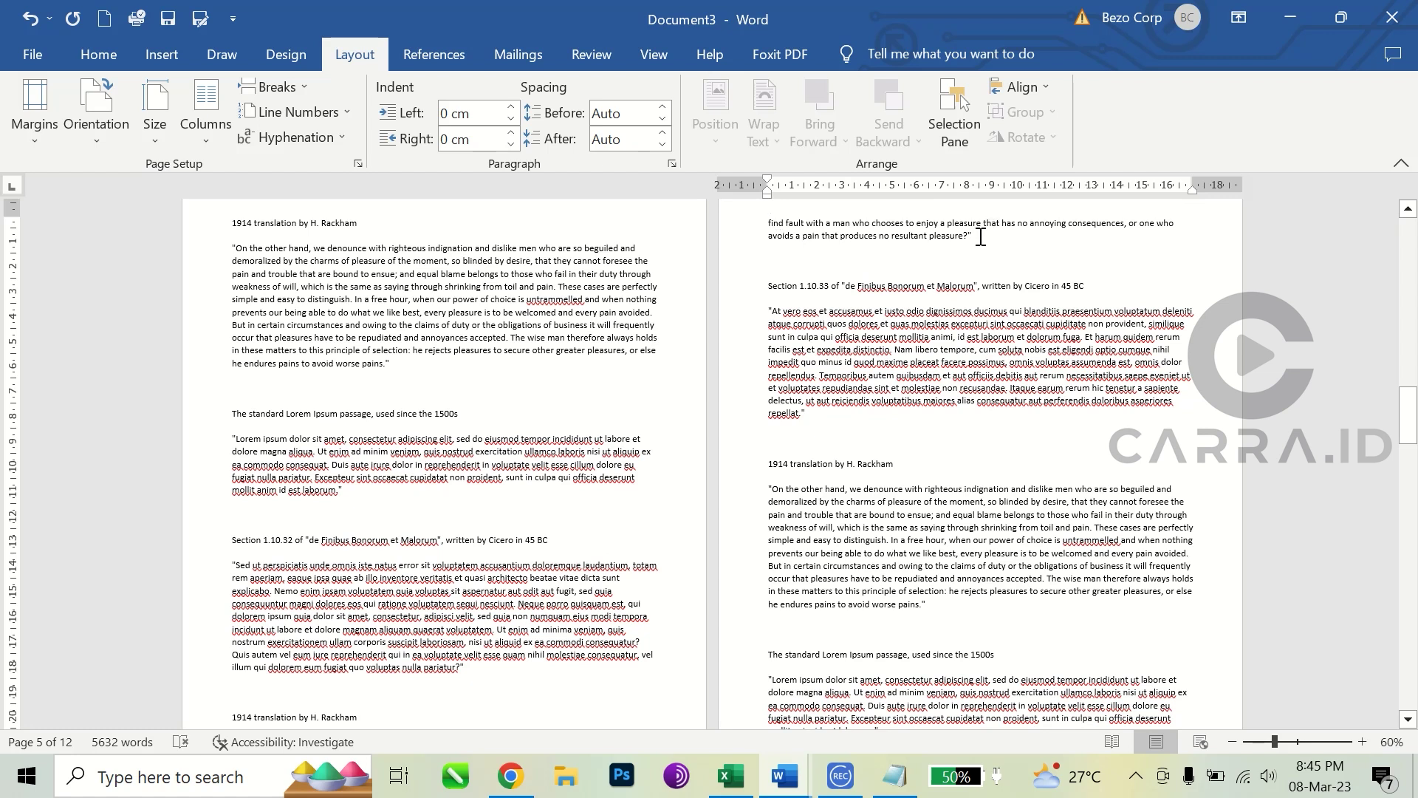
scroll(590, 695, "down", 3)
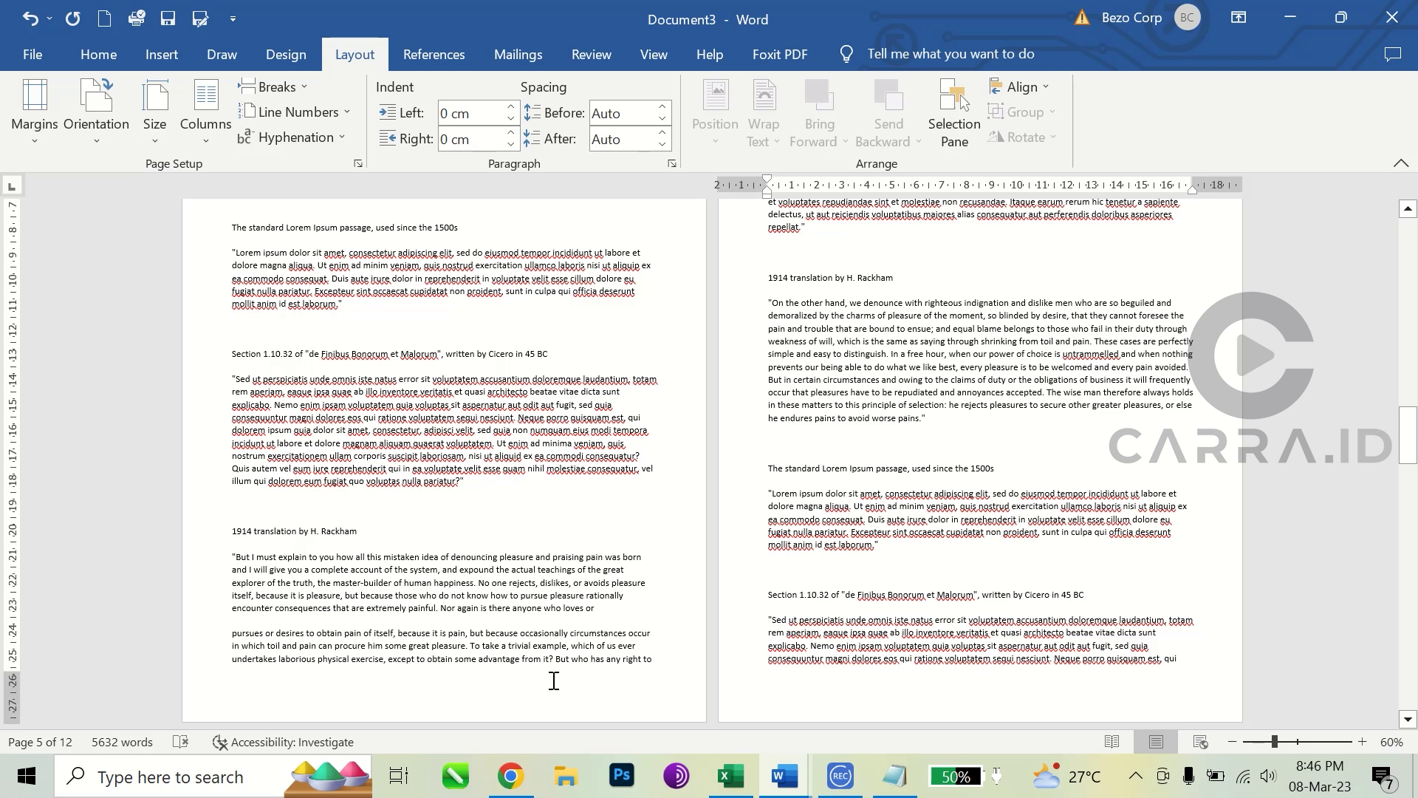
left_click(607, 672)
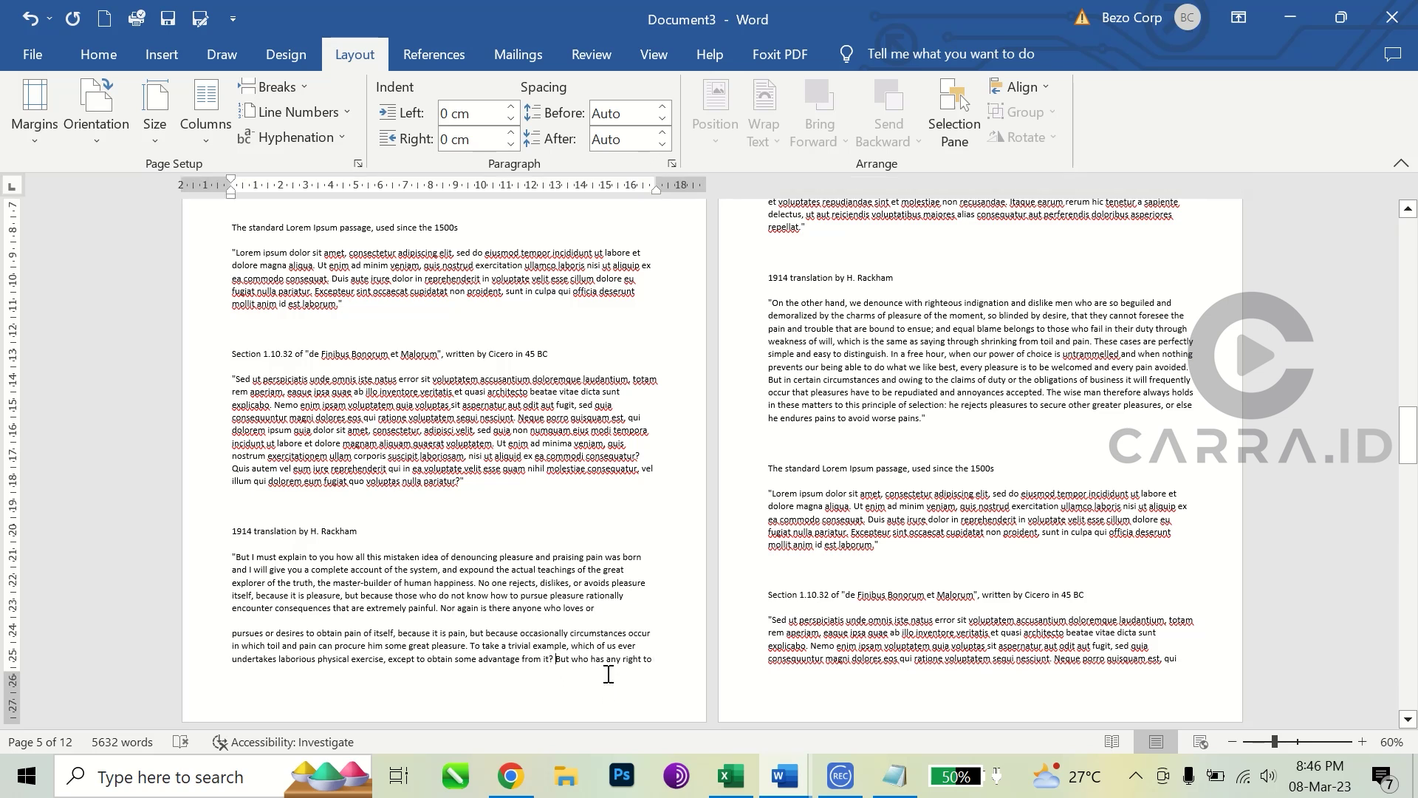
scroll(613, 645, "up", 5)
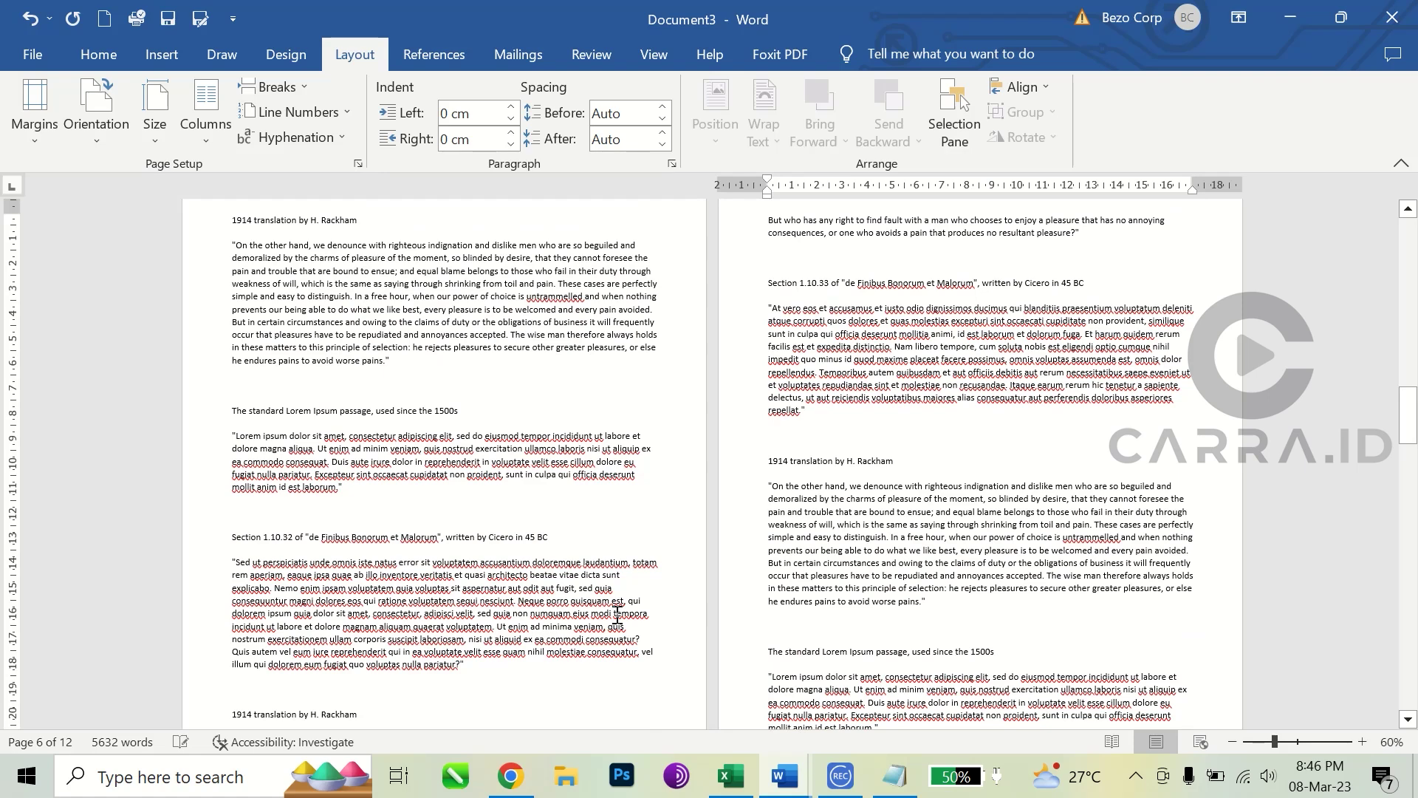
scroll(616, 614, "down", 4)
scroll(617, 614, "down", 2)
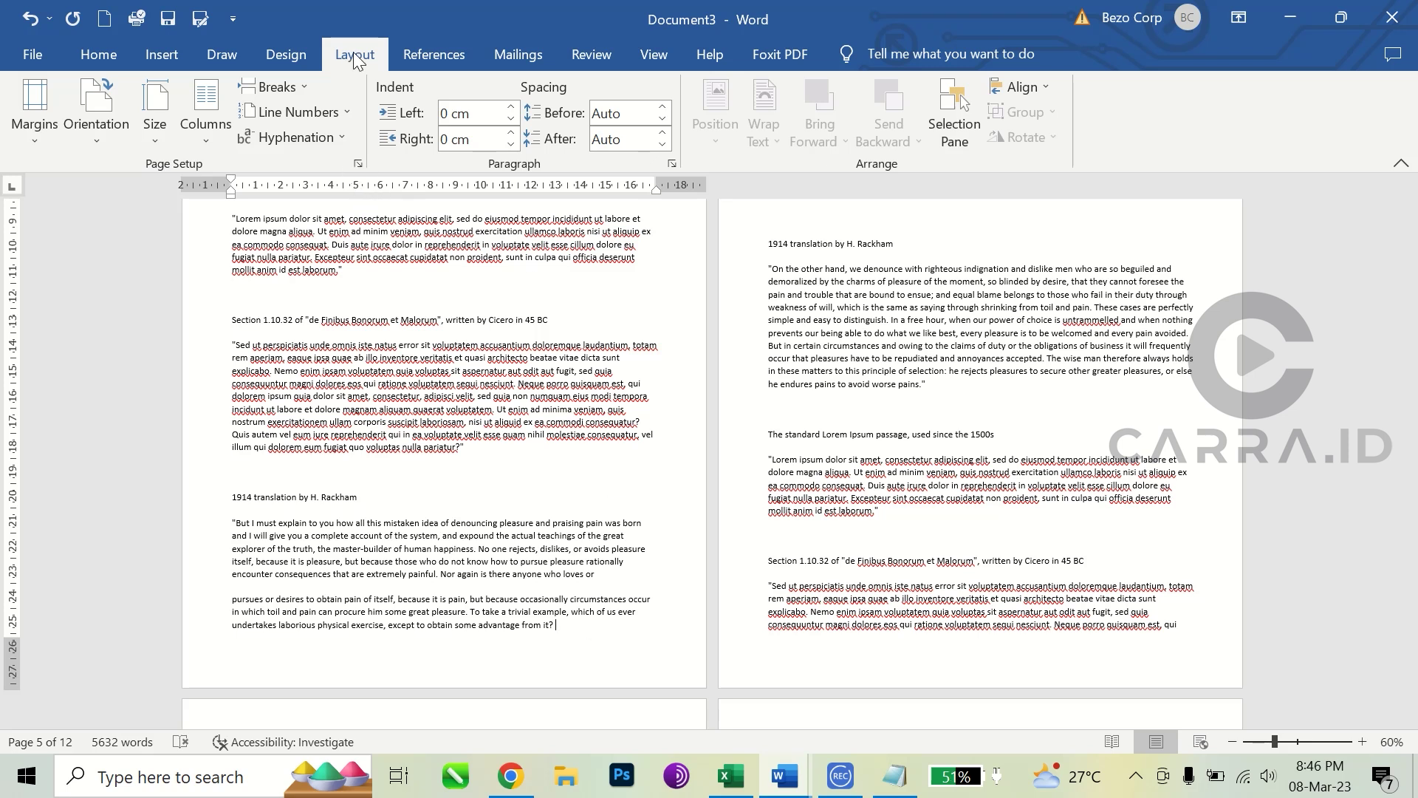
Step: Set the page orientation to Landscape from the end of page 5 onward, applying it to This point forward
left_click(356, 164)
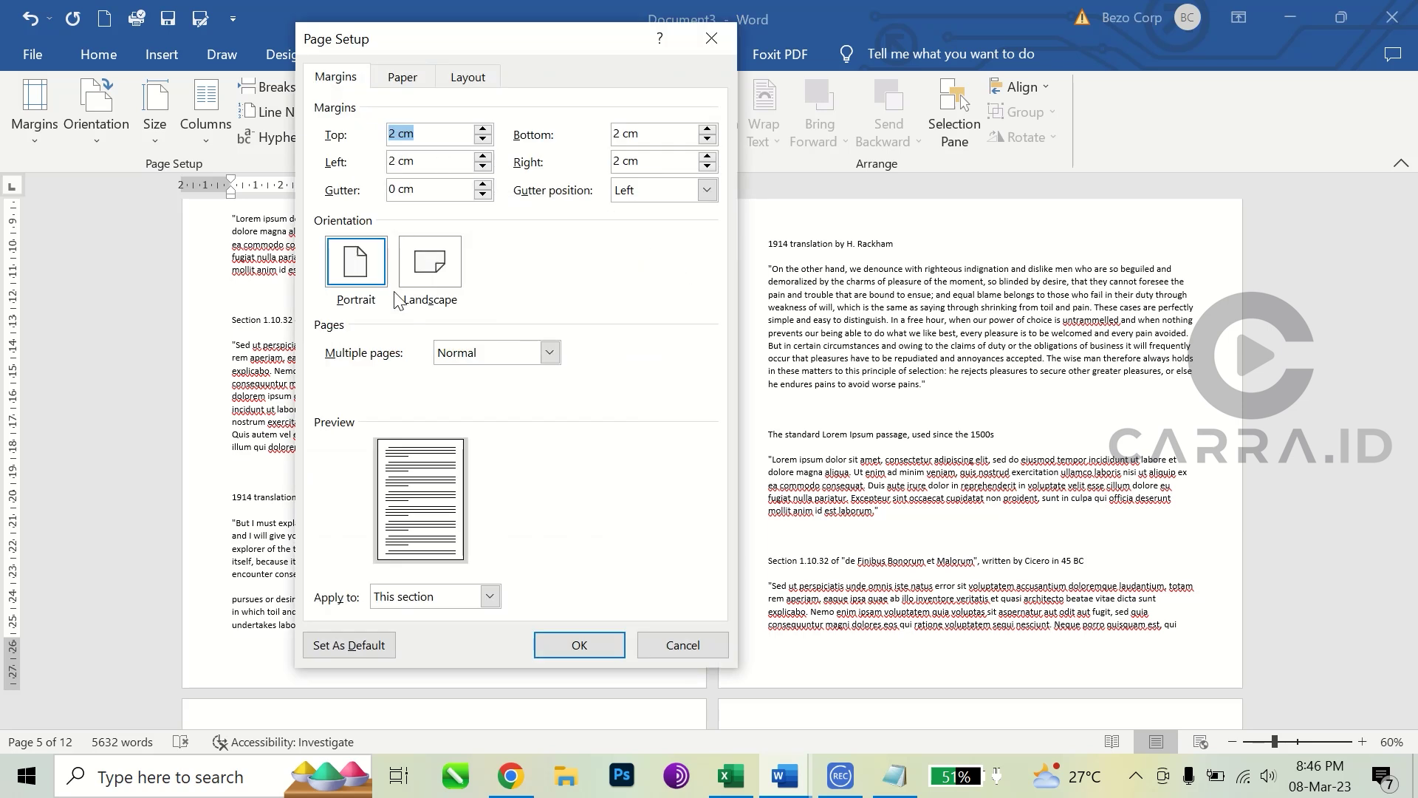
left_click(450, 263)
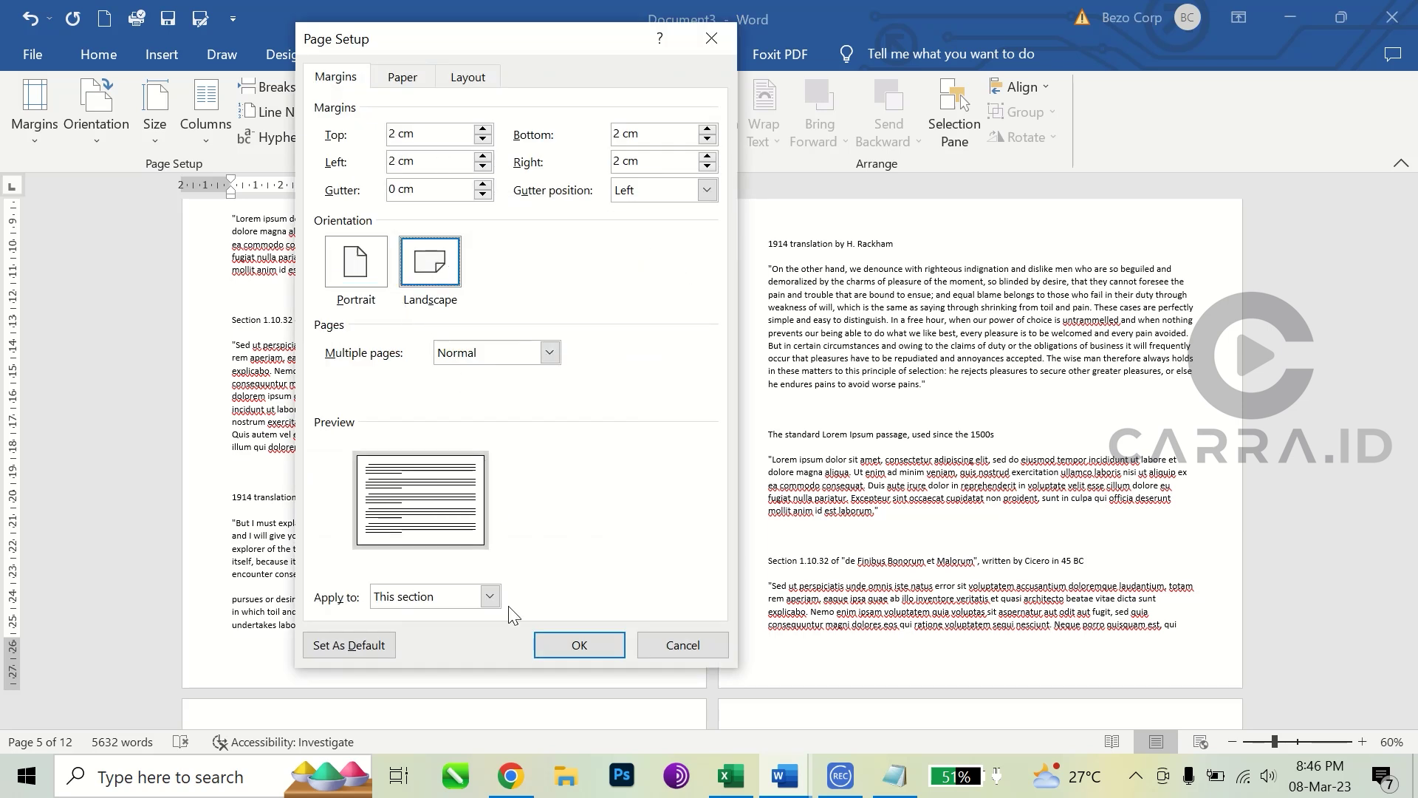
left_click(435, 604)
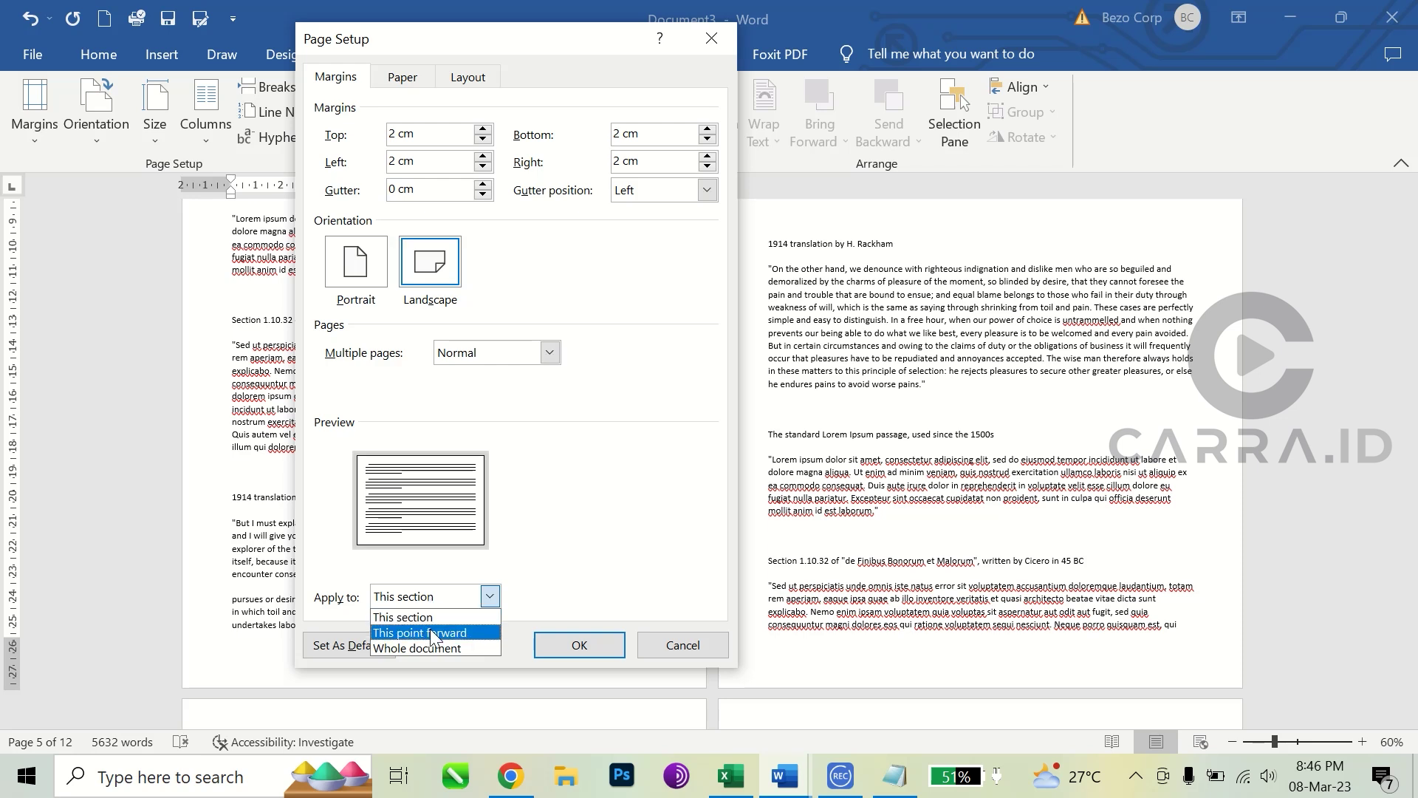
left_click(432, 629)
left_click(574, 646)
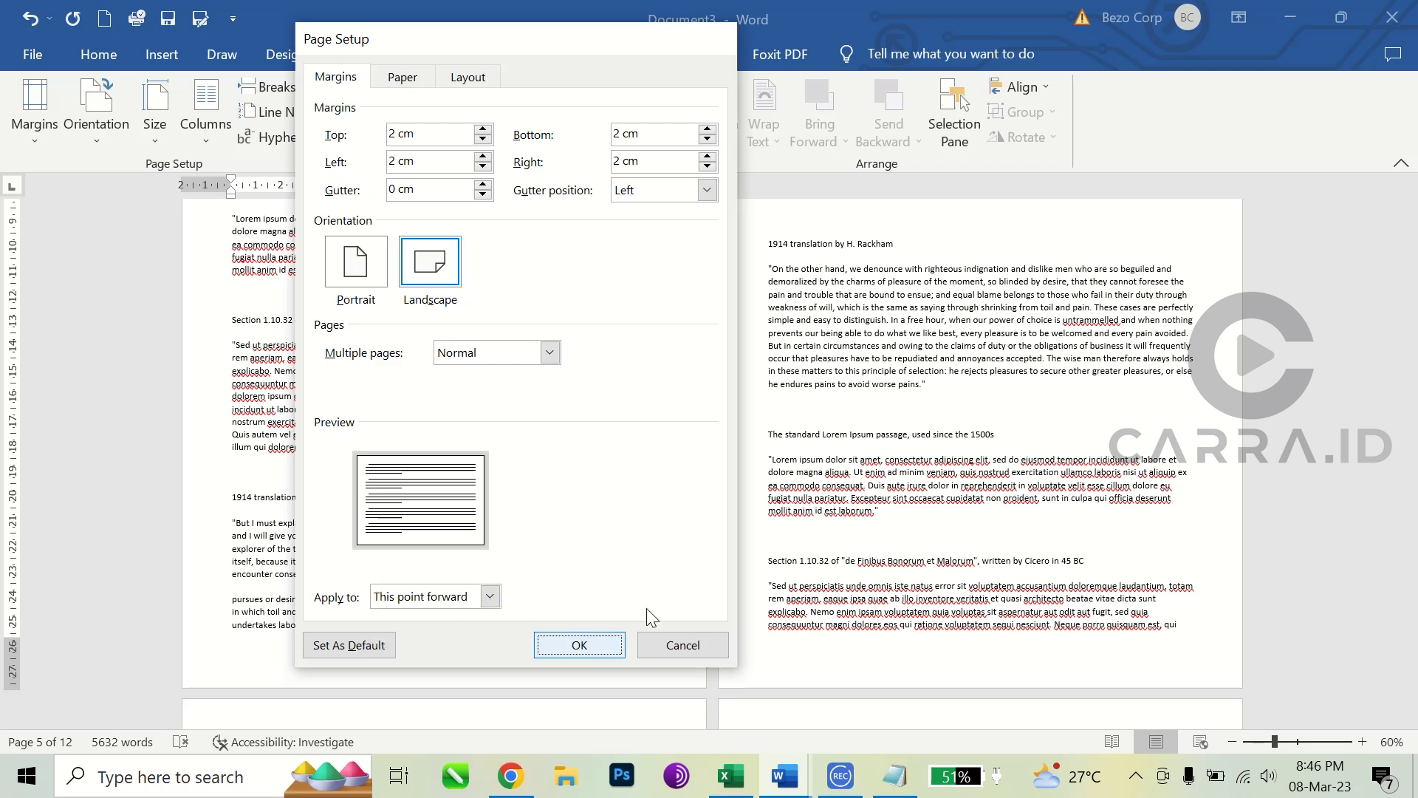
Step: Look over the document's pages to compare the portrait and landscape orientations before and after page 5
left_click(1232, 742)
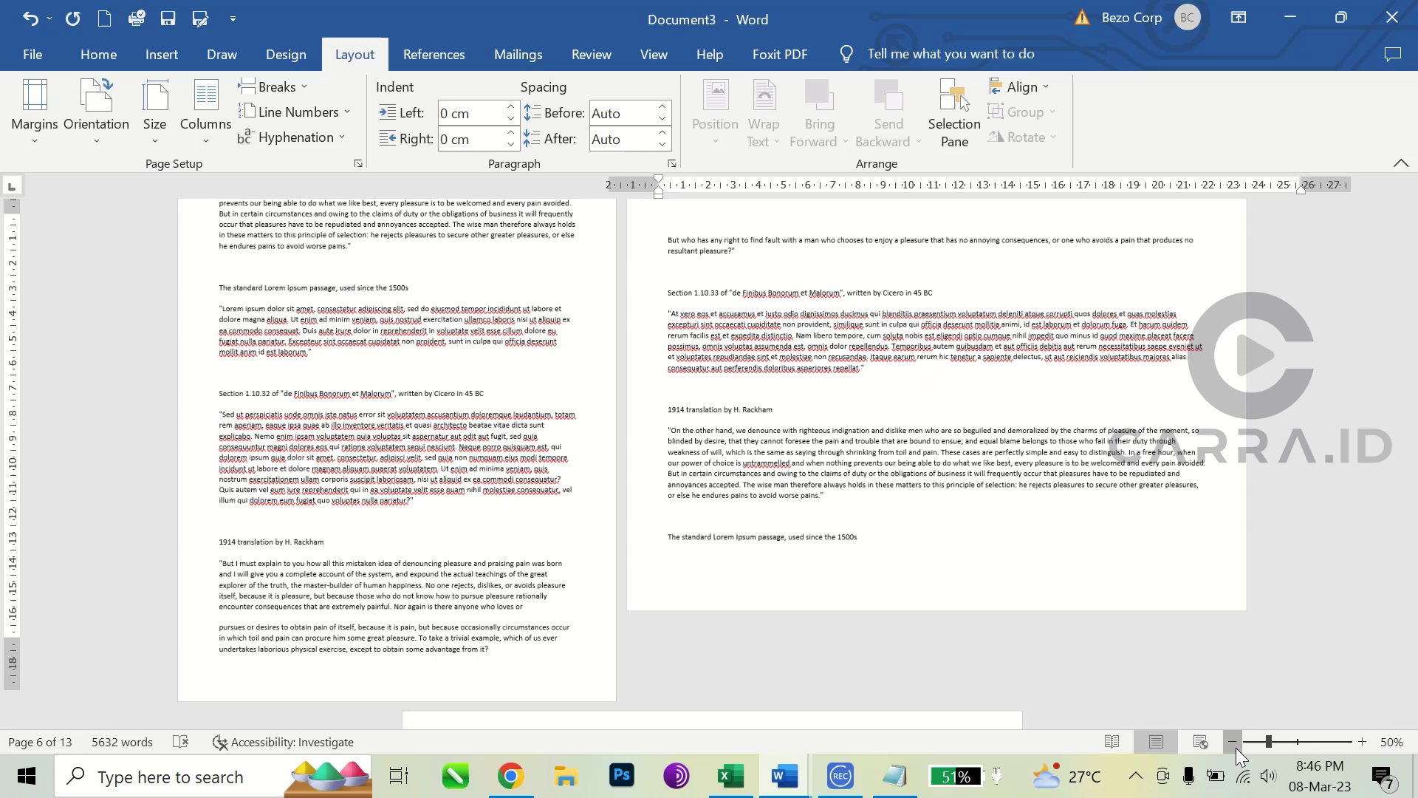
left_click(1233, 742)
left_click(1233, 743)
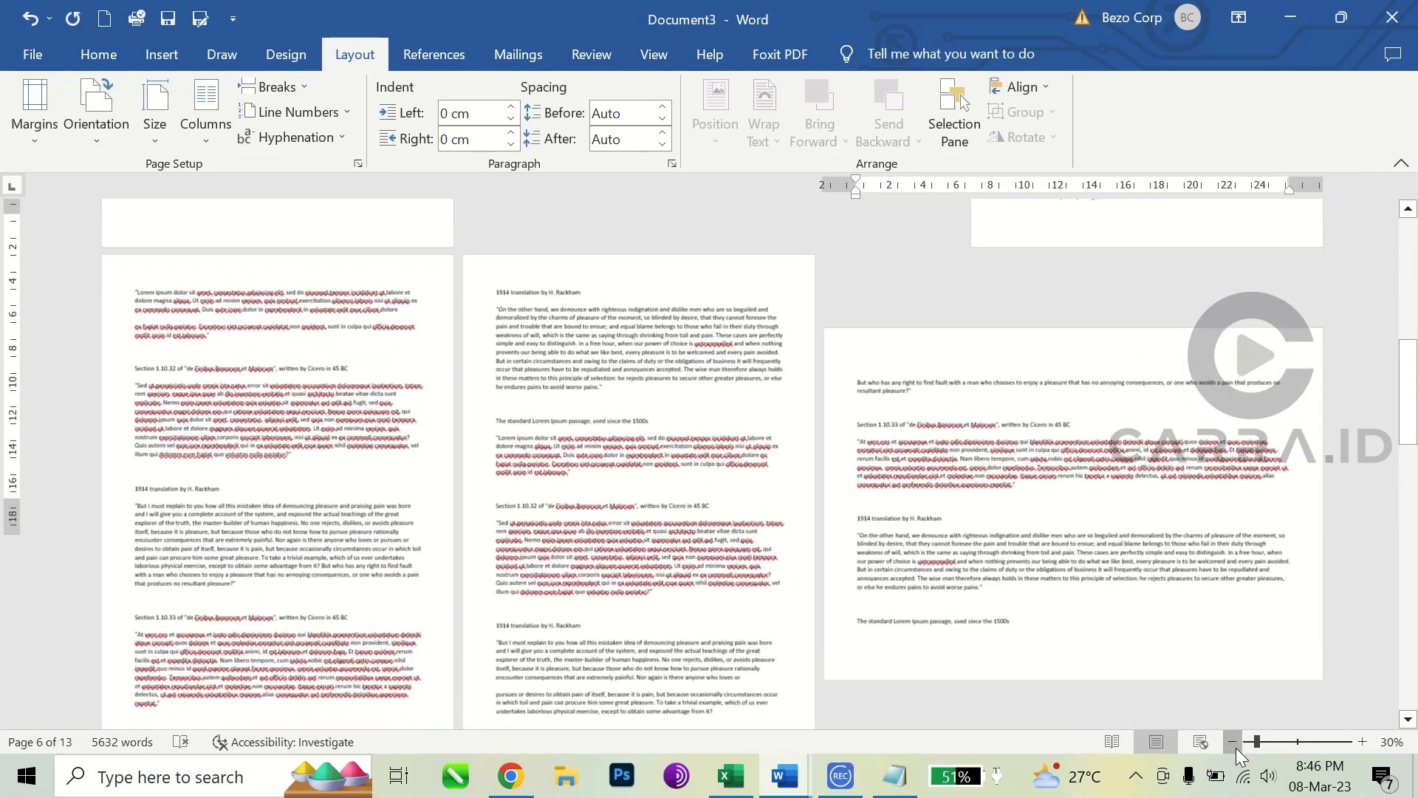
scroll(780, 436, "up", 1)
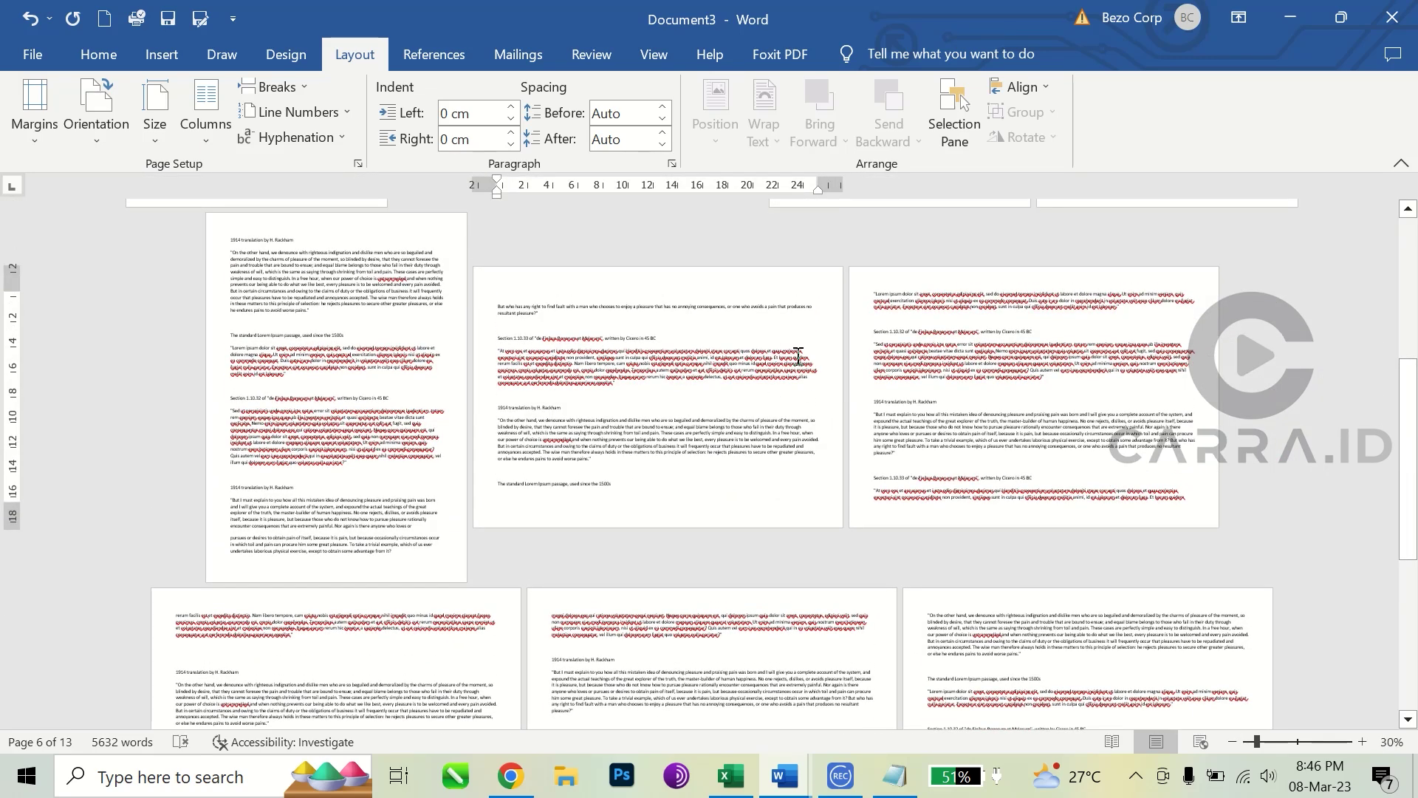
scroll(798, 356, "up", 5)
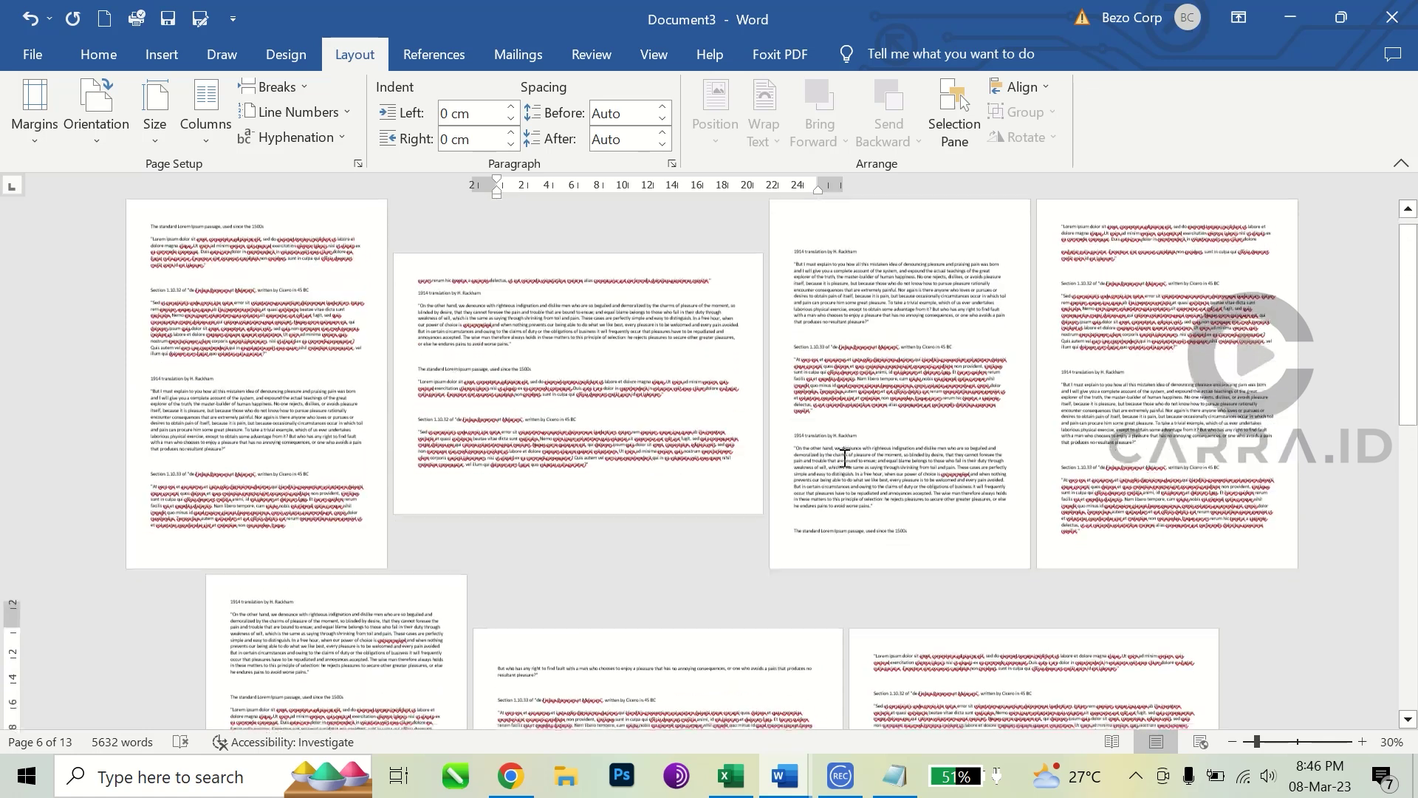
Step: Look through the landscape pages from page 6 onward to find where the orientation should change again, ending at the end of page 8
scroll(844, 457, "down", 8)
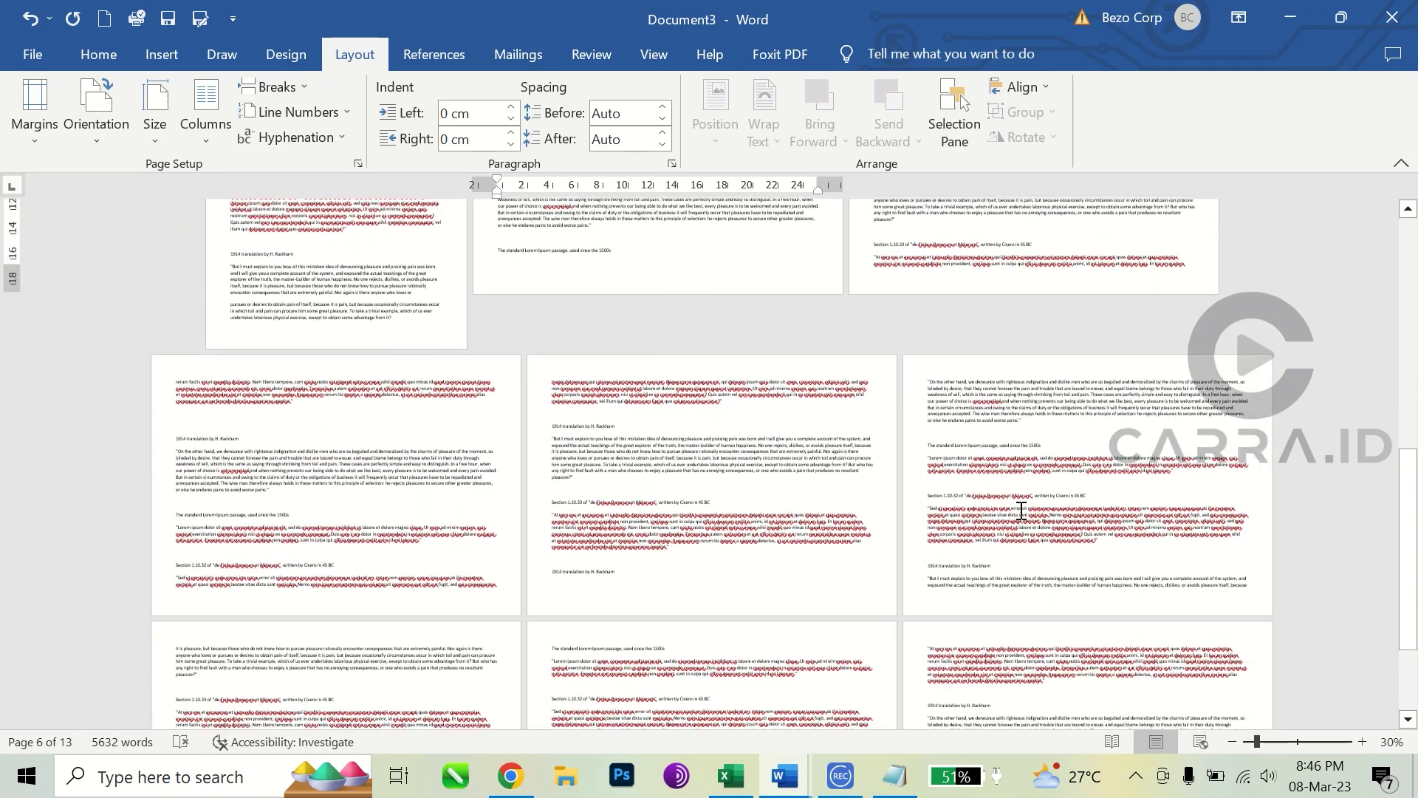
scroll(961, 517, "down", 1)
scroll(865, 497, "up", 2)
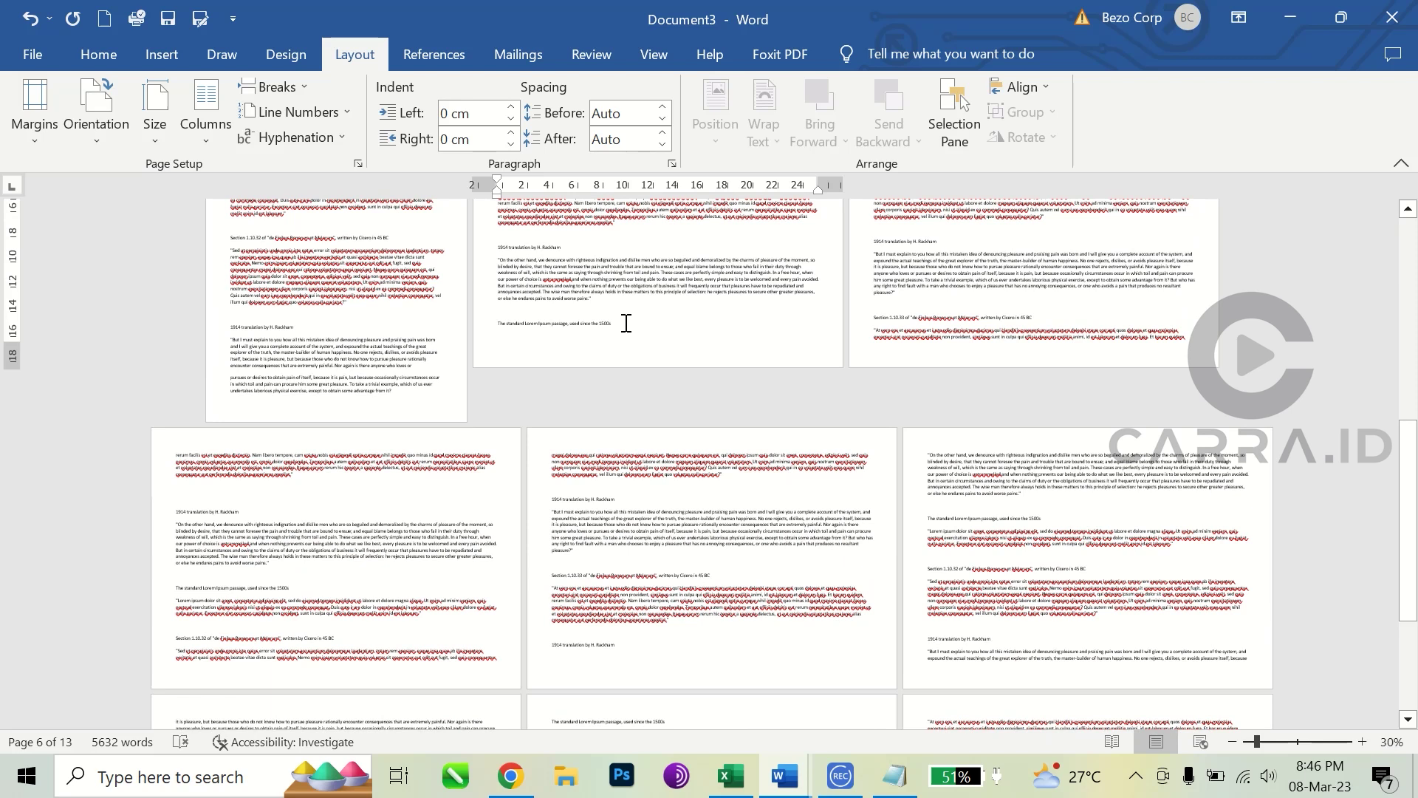
left_click(866, 310)
scroll(395, 556, "down", 1)
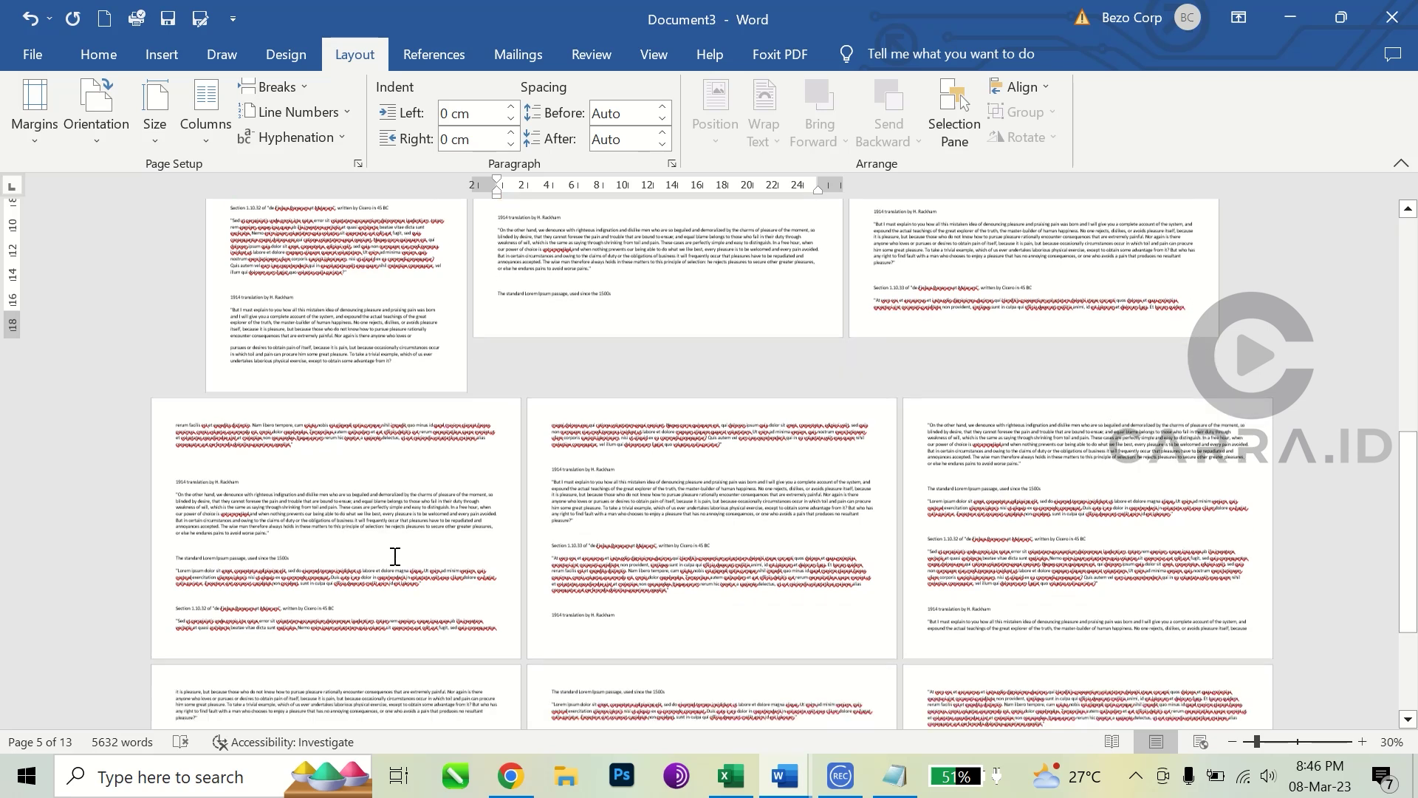
scroll(639, 495, "down", 3)
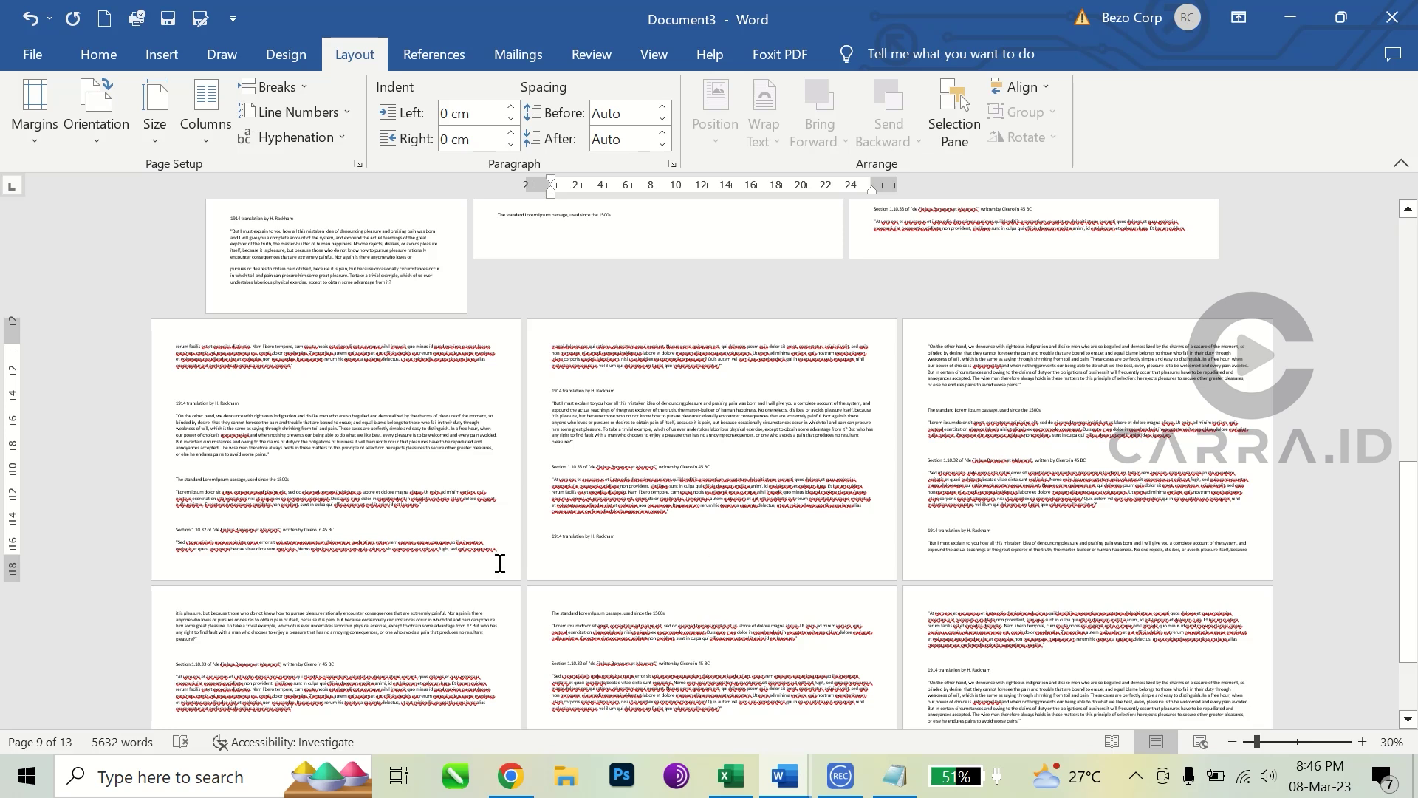
left_click(372, 454)
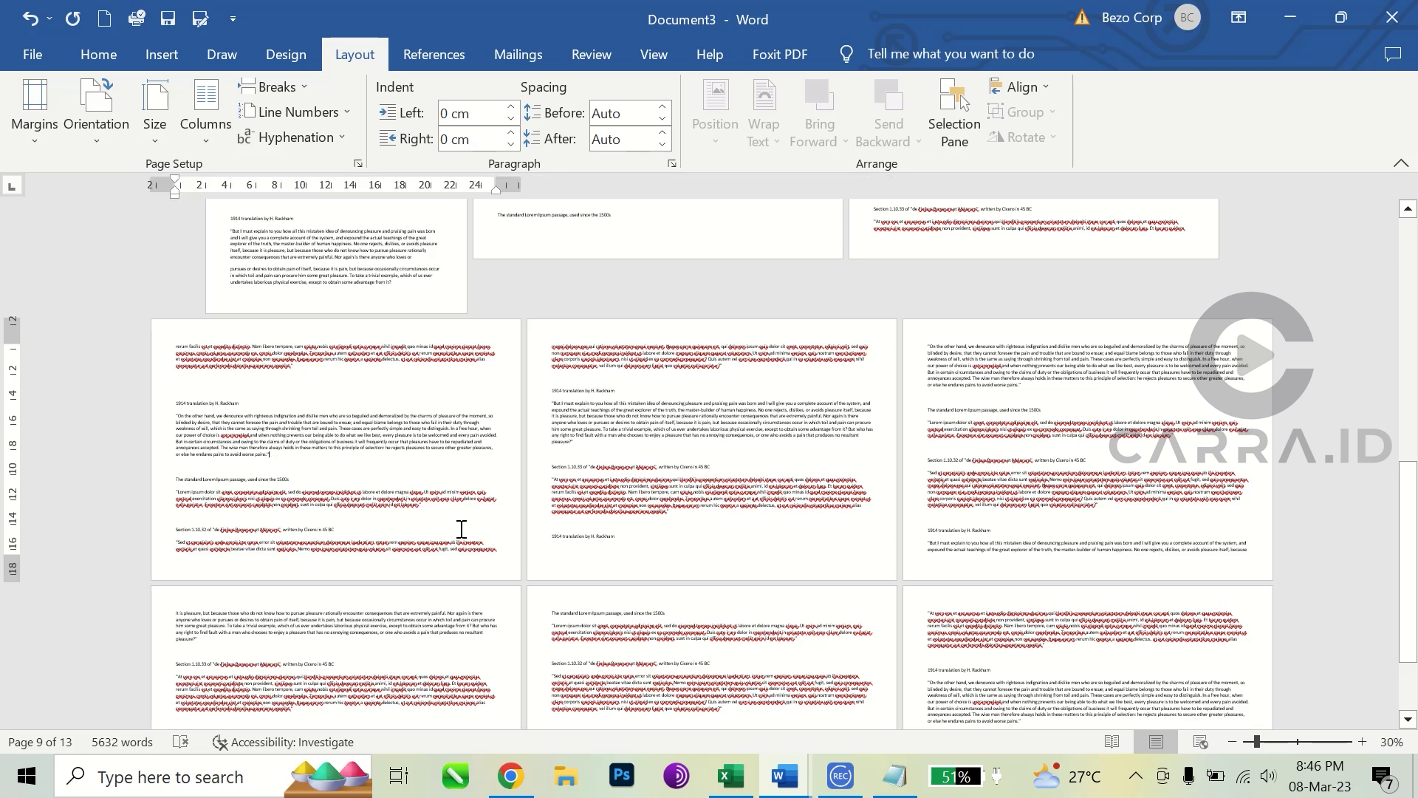
left_click(516, 551)
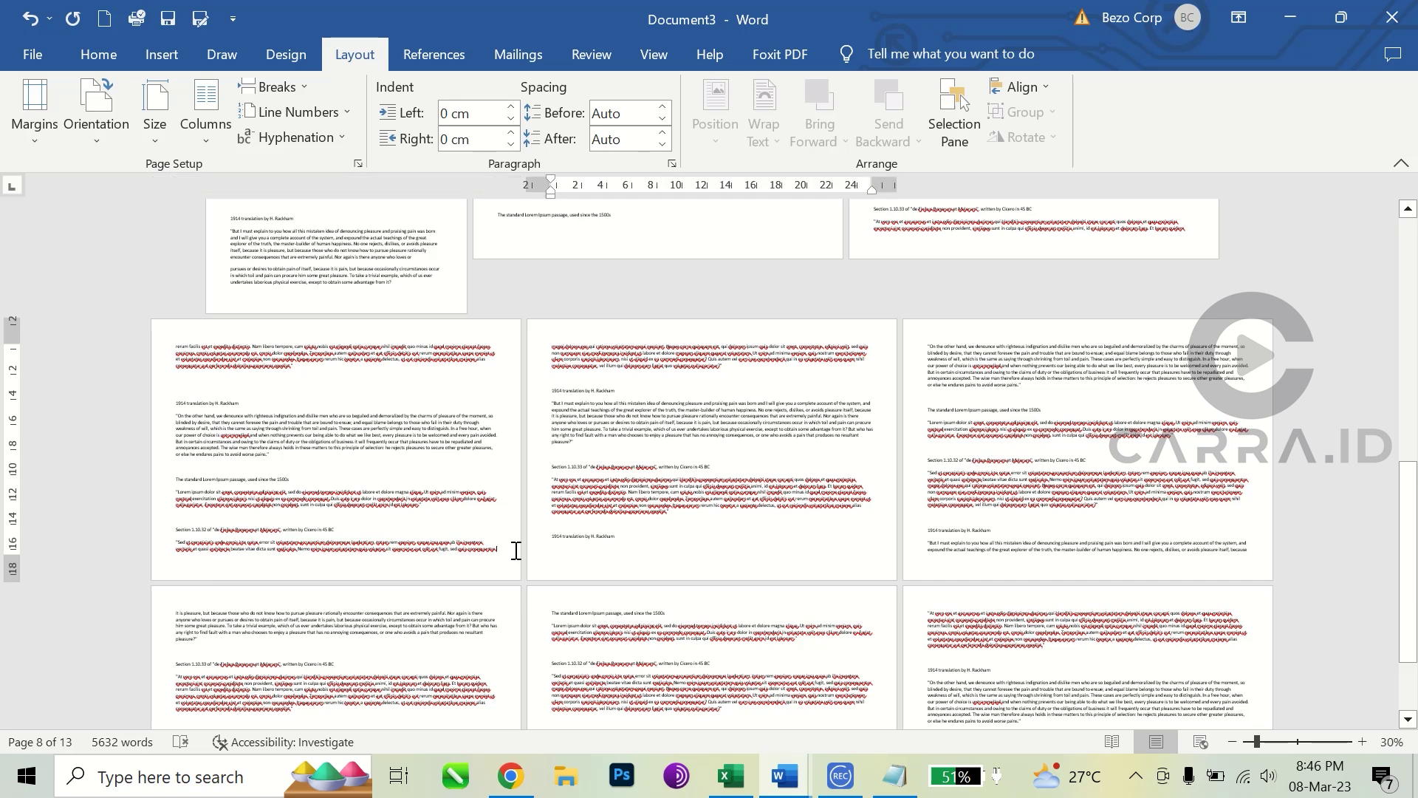
Step: Break the last paragraph of page 8 before "sed quia consequuntur" to start page 9 there, leaving the cursor after "aut fugit,"
left_click(1362, 743)
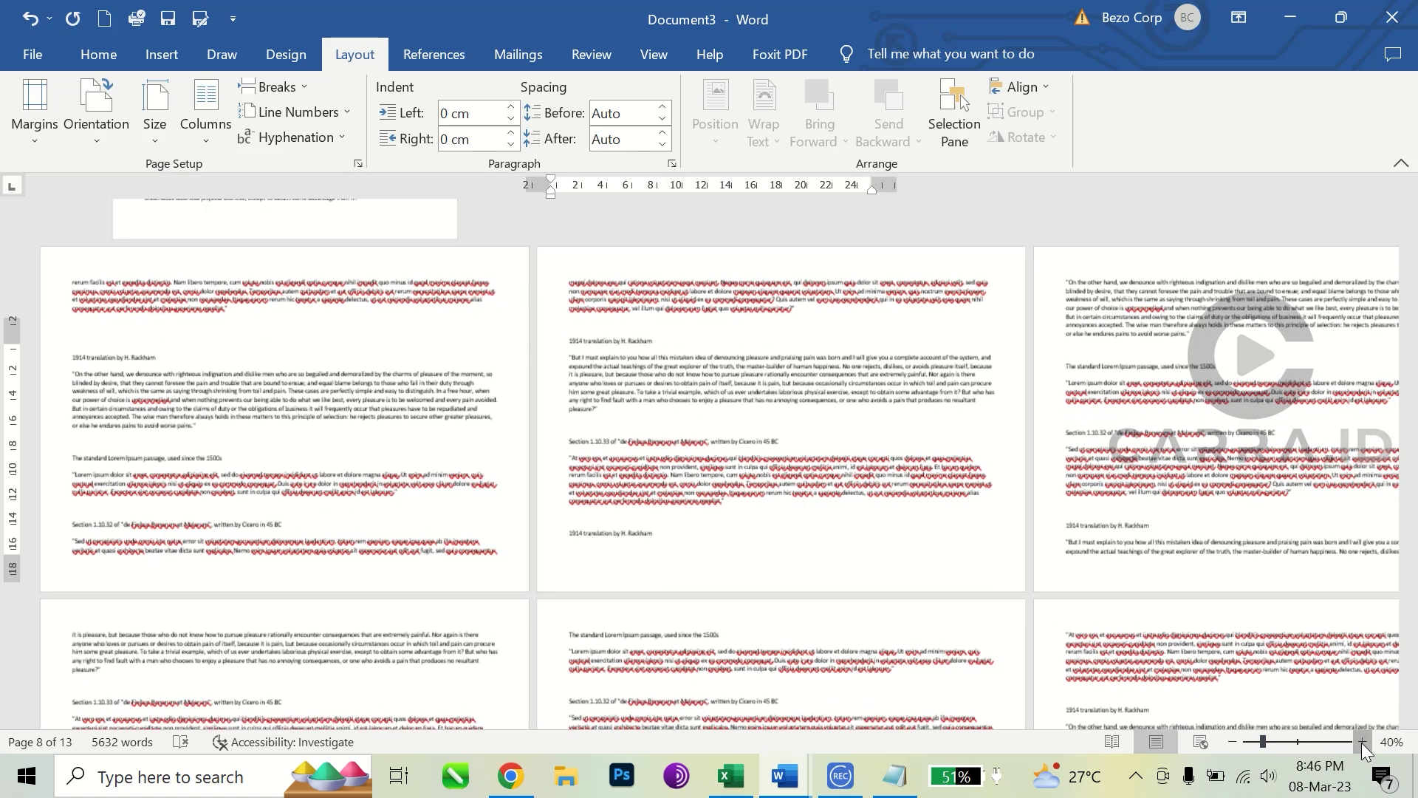
left_click(1362, 742)
left_click(1363, 742)
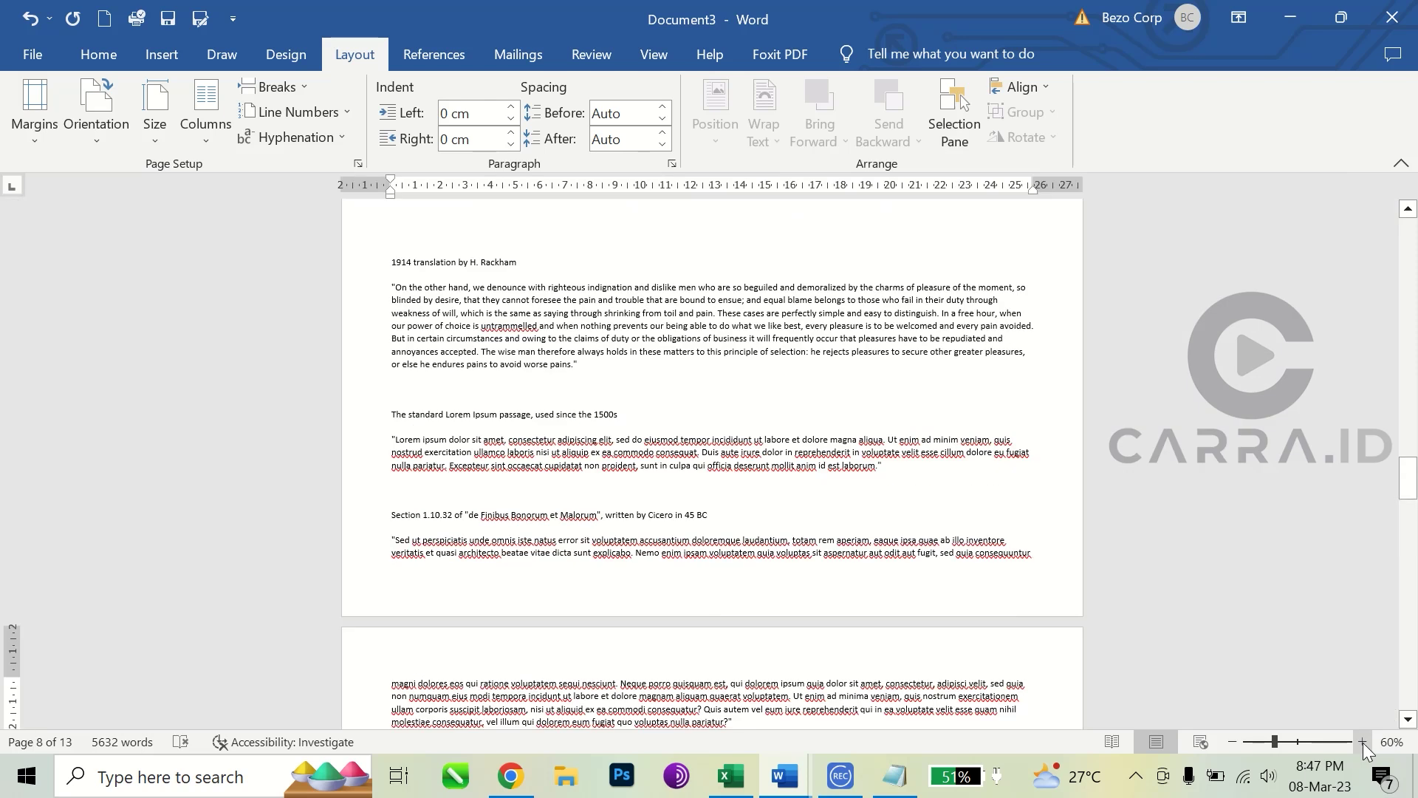
left_click(942, 556)
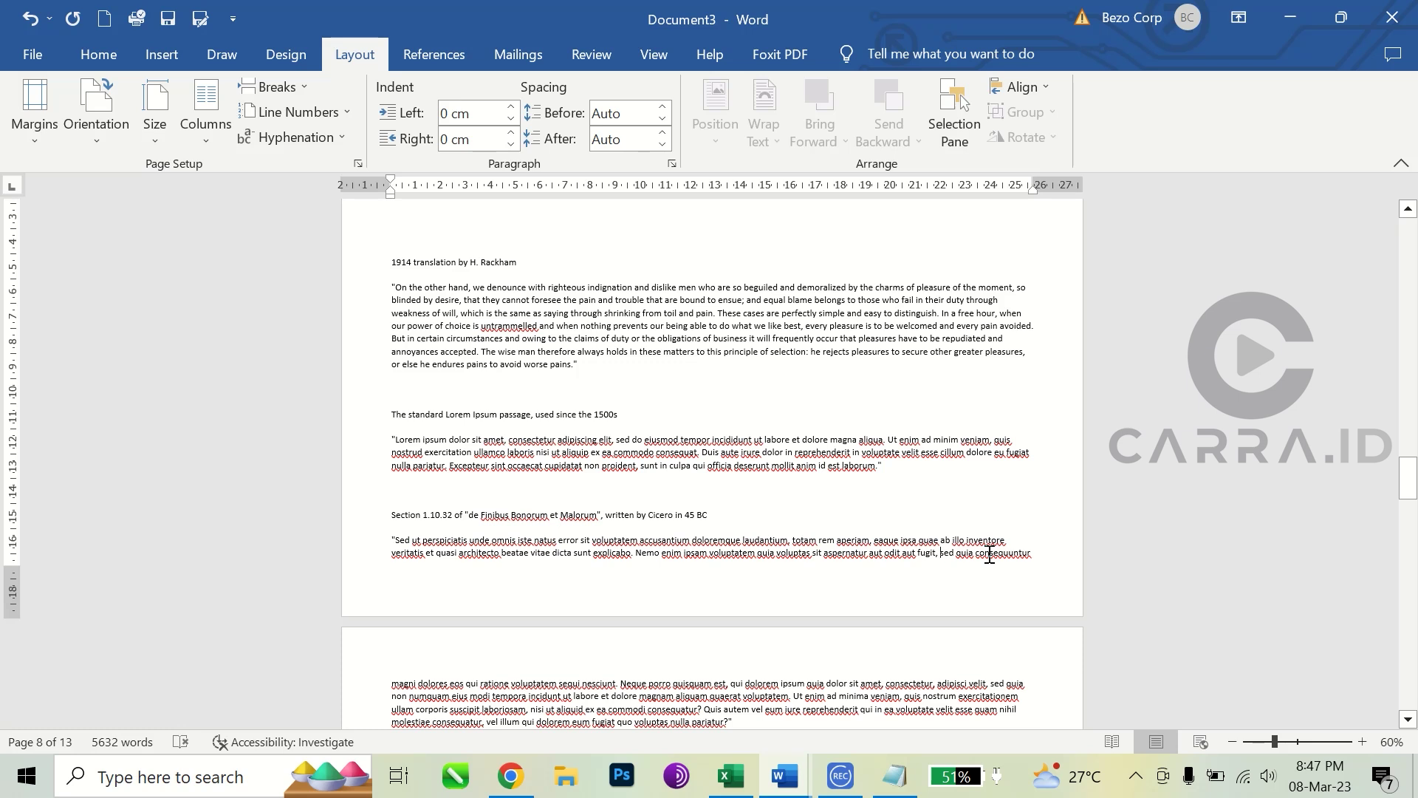
key("ctrl+Return")
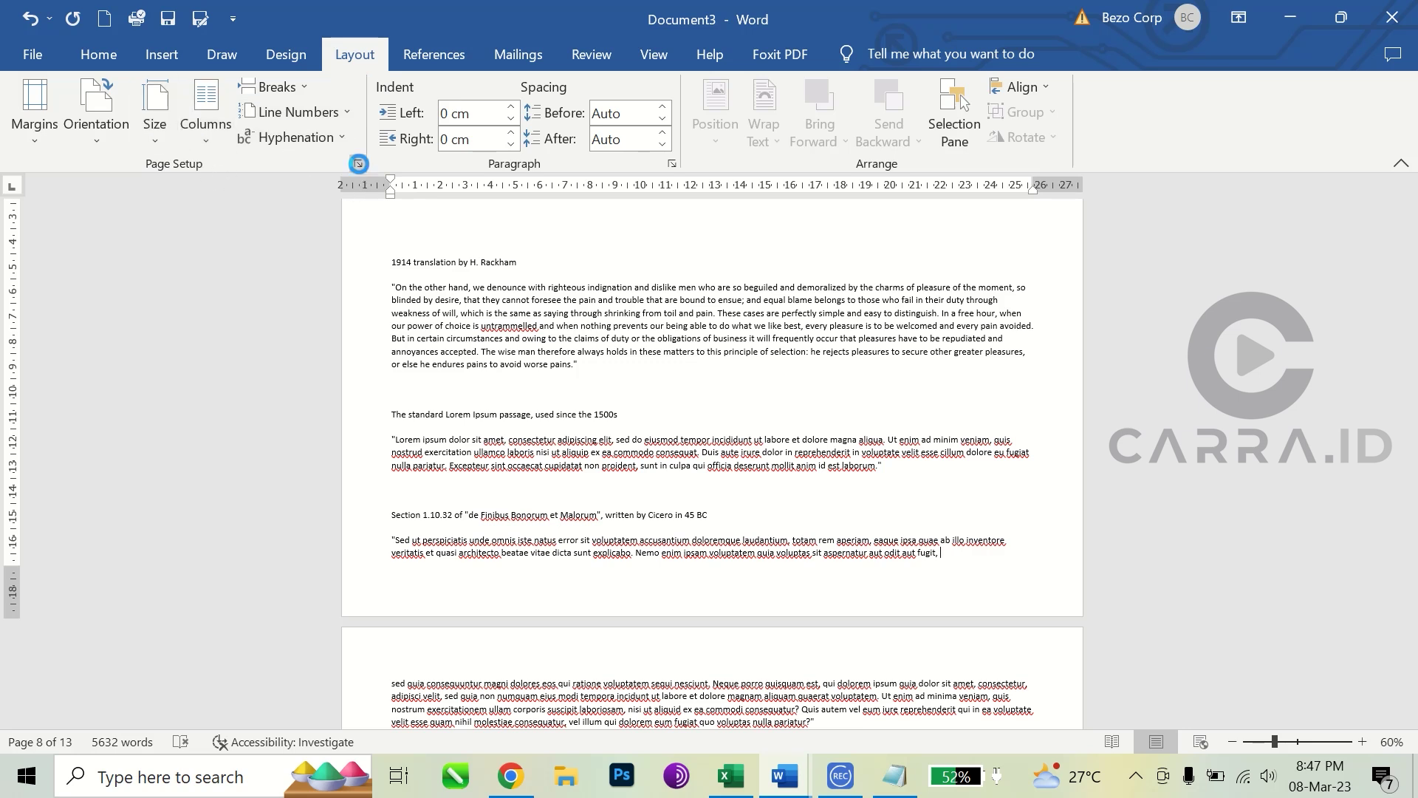
Step: Set the page orientation to Portrait from the end of page 8 onward, applying it to This point forward
left_click(357, 163)
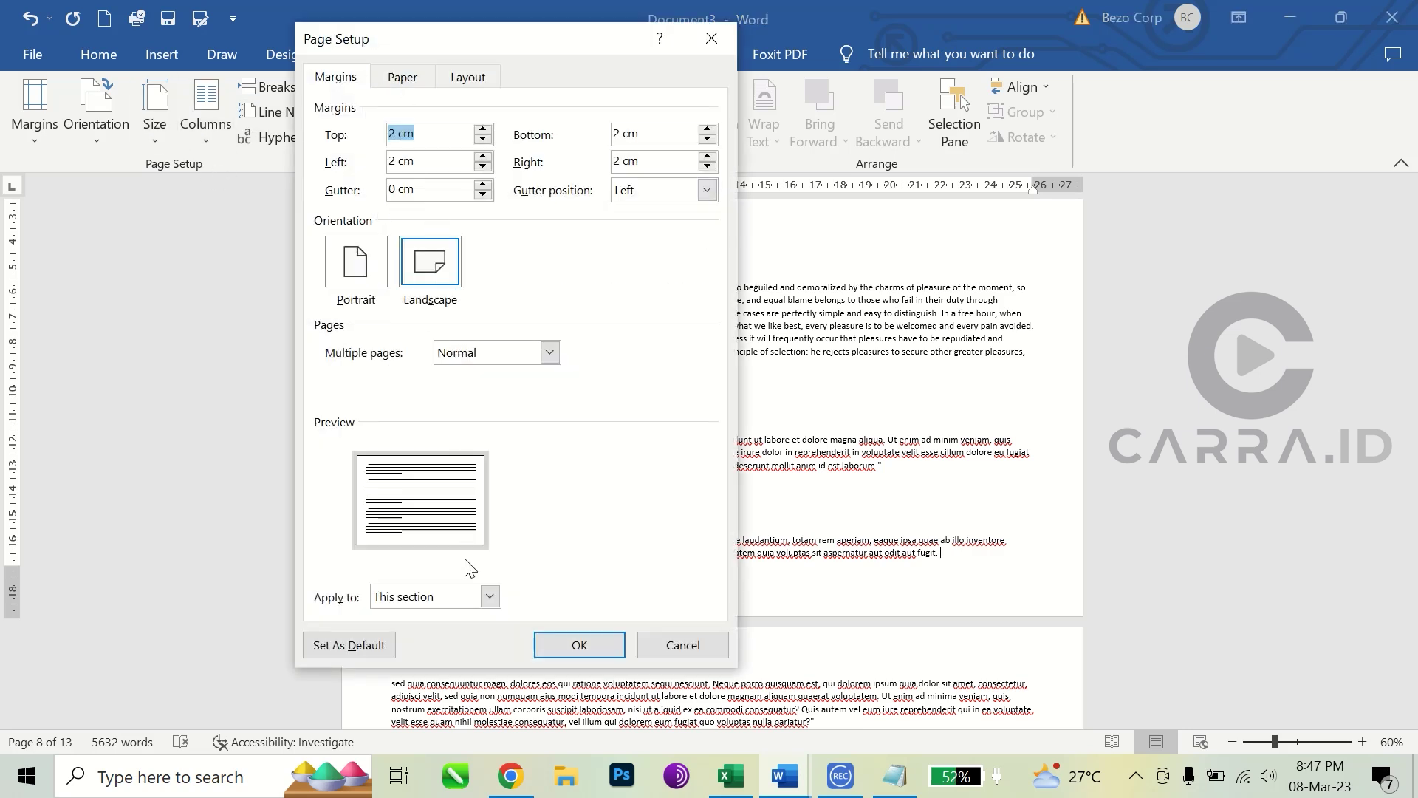
left_click(353, 266)
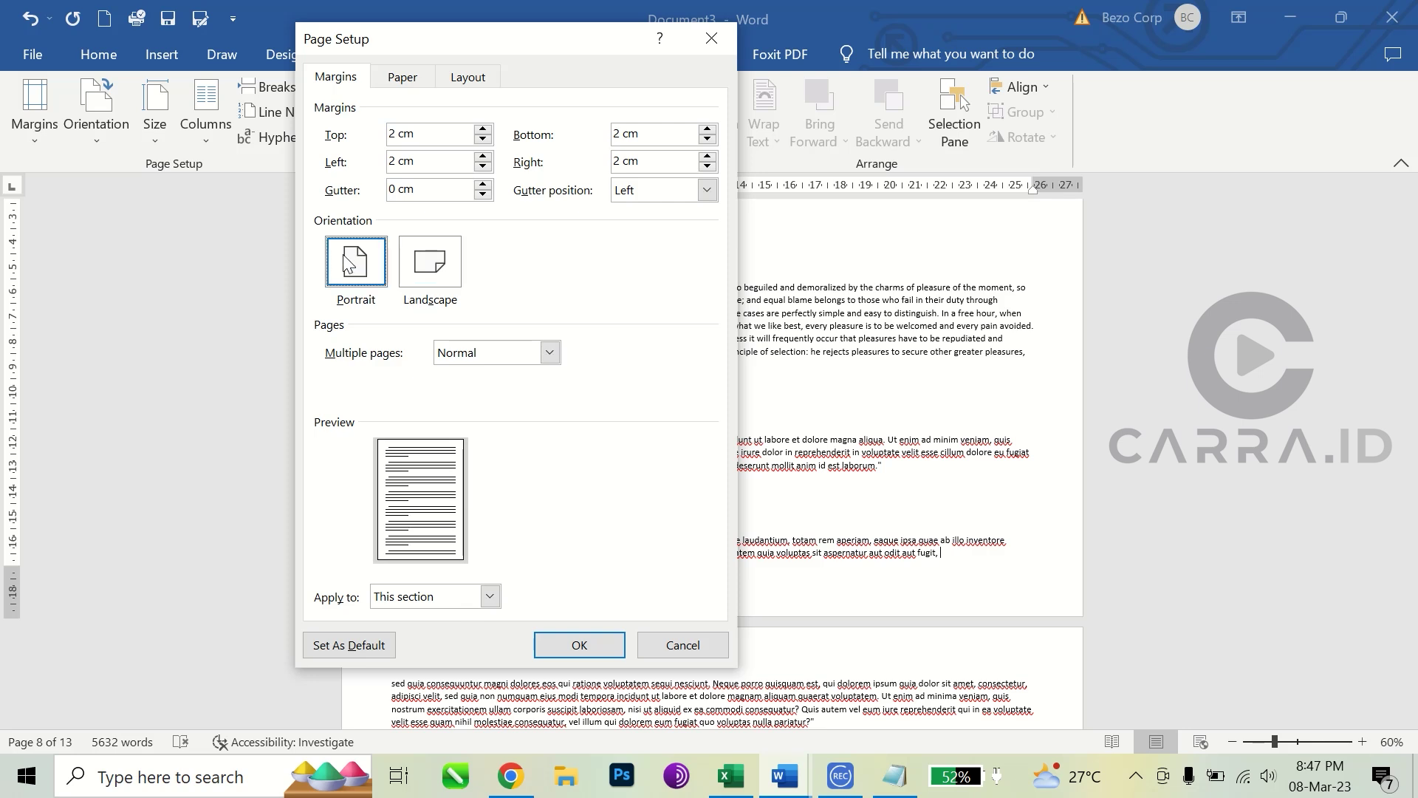
left_click(436, 595)
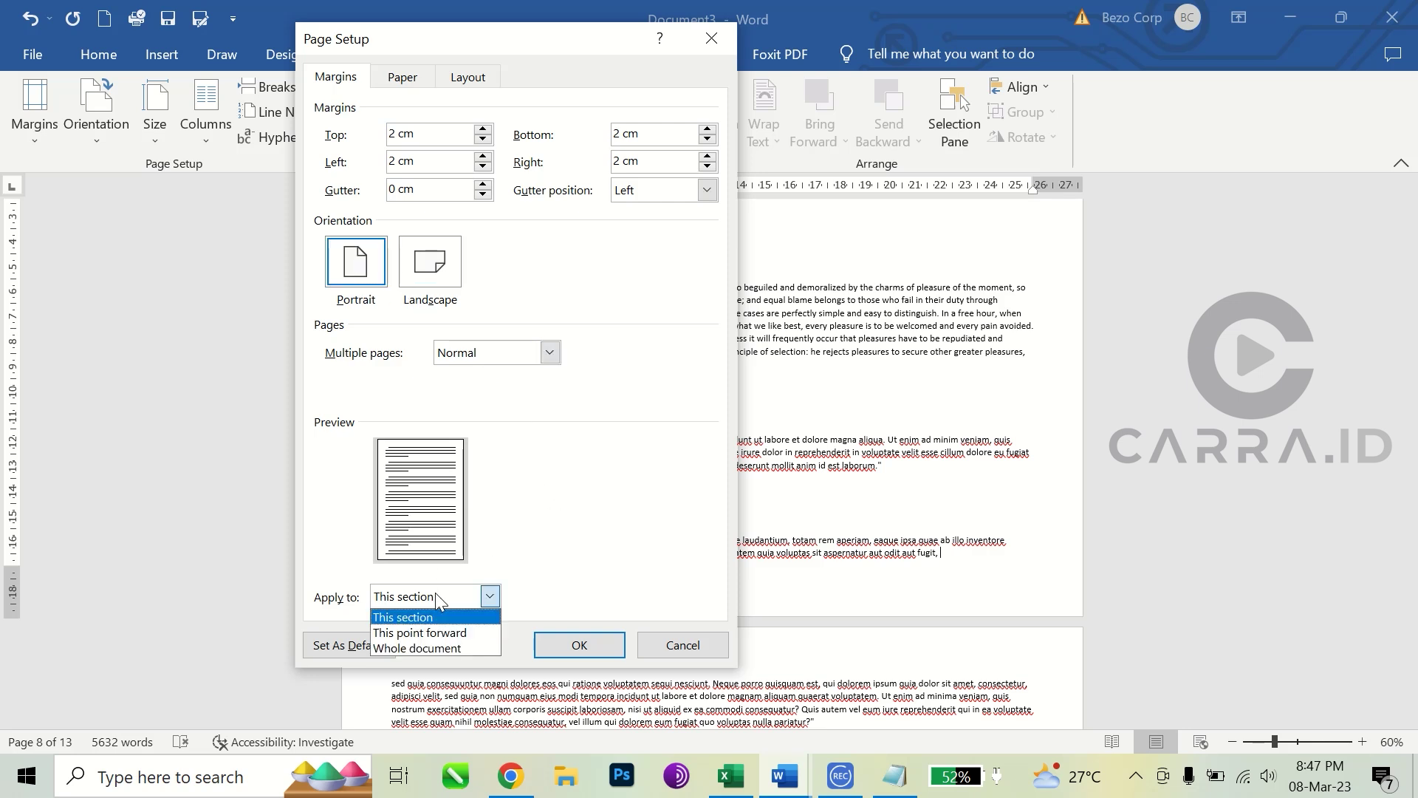
left_click(438, 628)
left_click(580, 645)
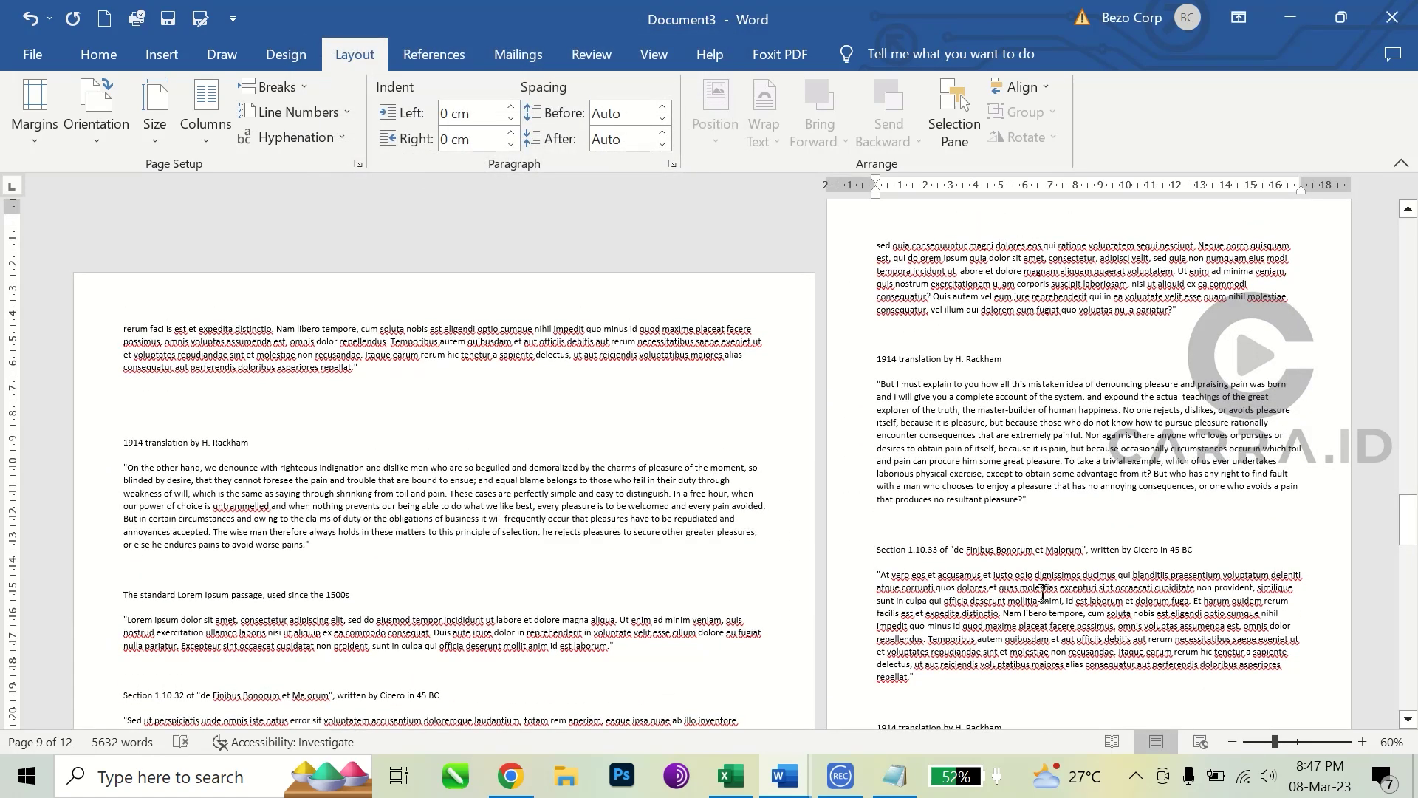
Step: Review all pages together at 20% zoom, comparing the text areas of landscape page 2 and portrait page 3
left_click(636, 505)
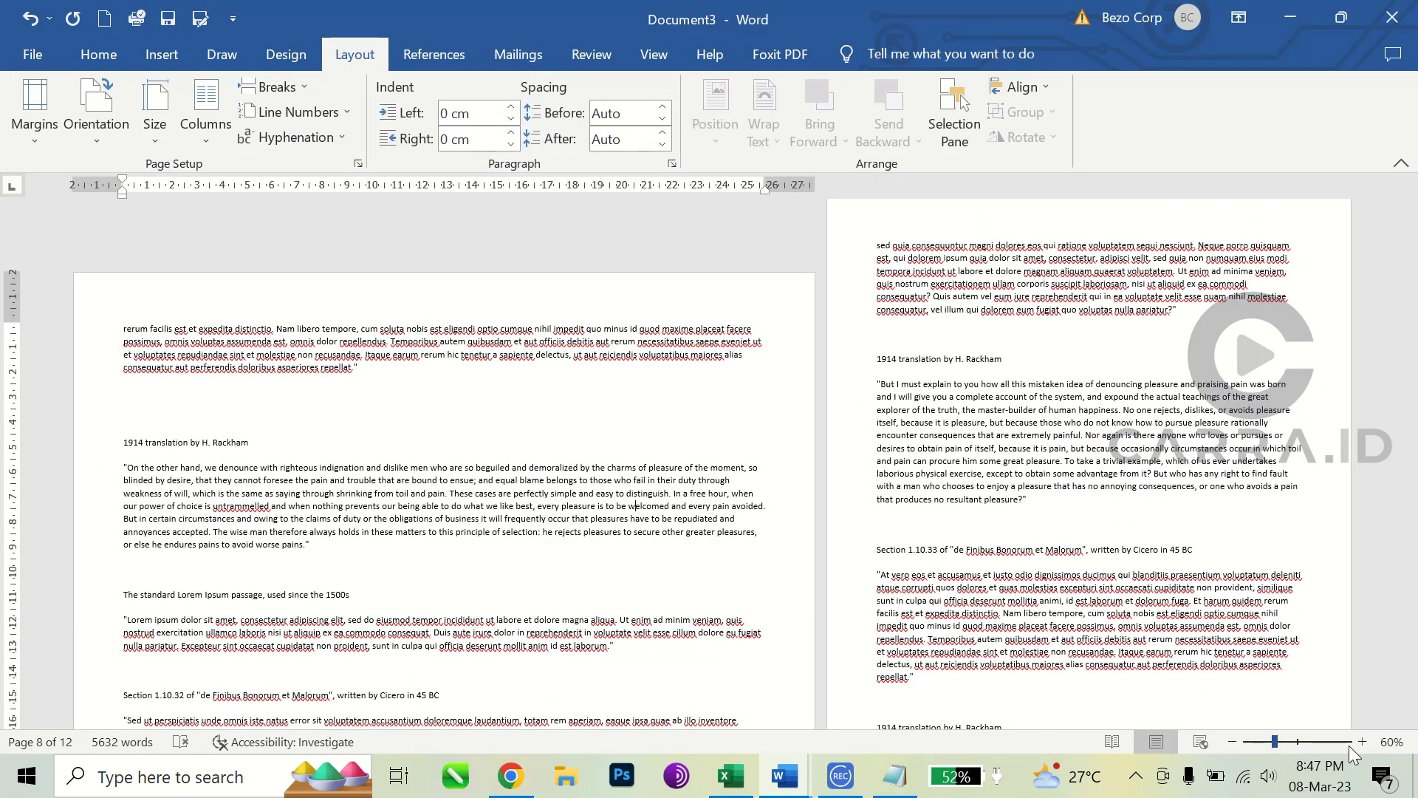
left_click(1235, 741)
left_click(1235, 742)
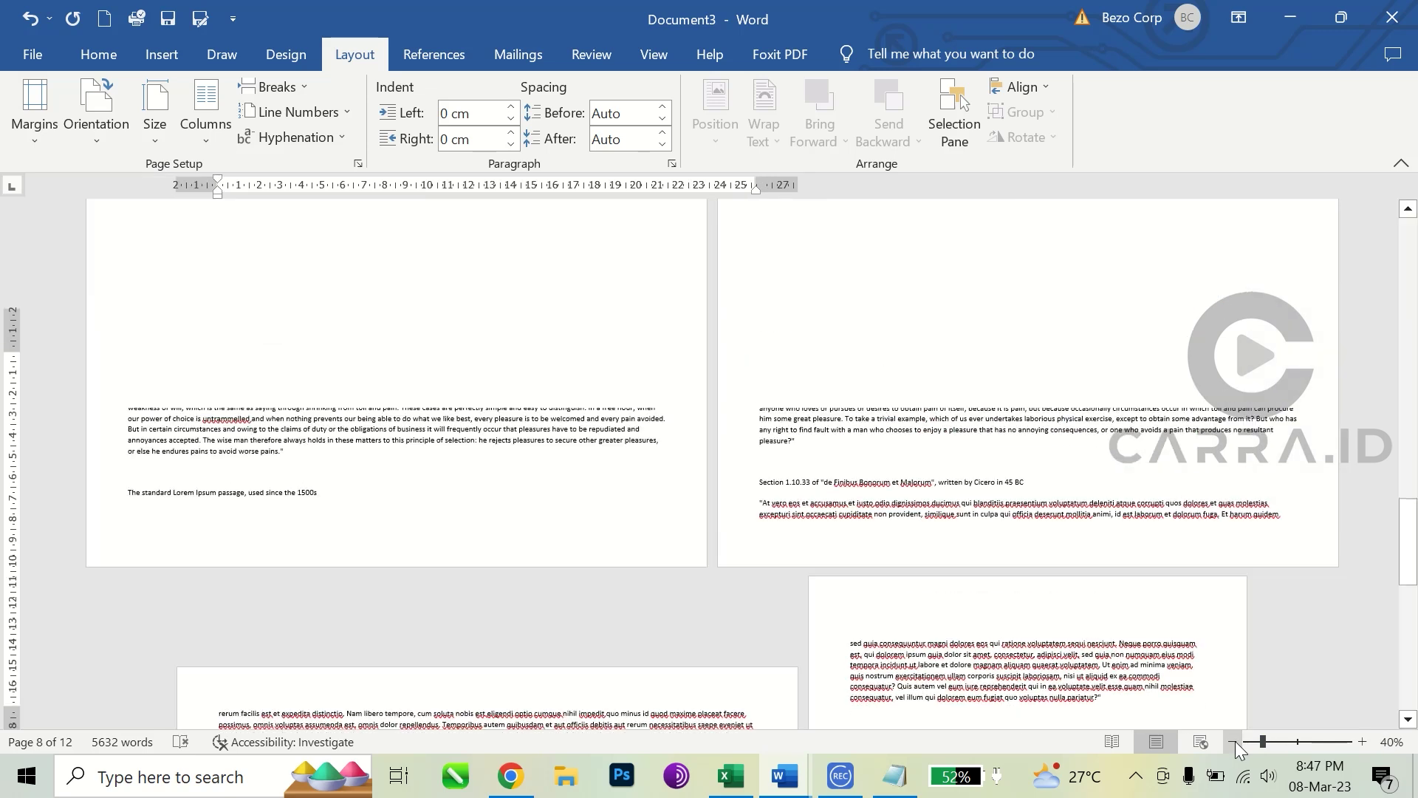
left_click(1235, 740)
left_click(1235, 741)
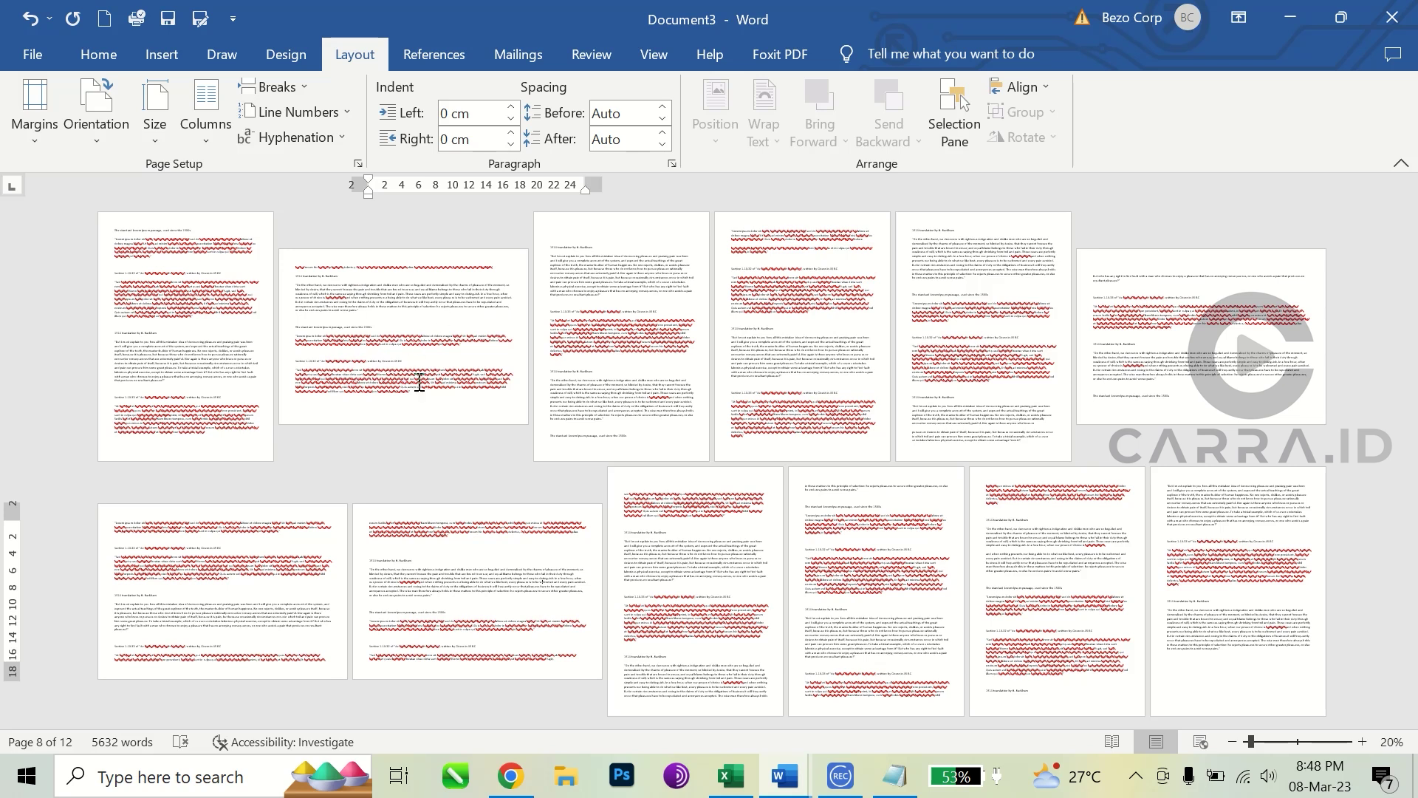
left_click_drag(296, 267, 455, 393)
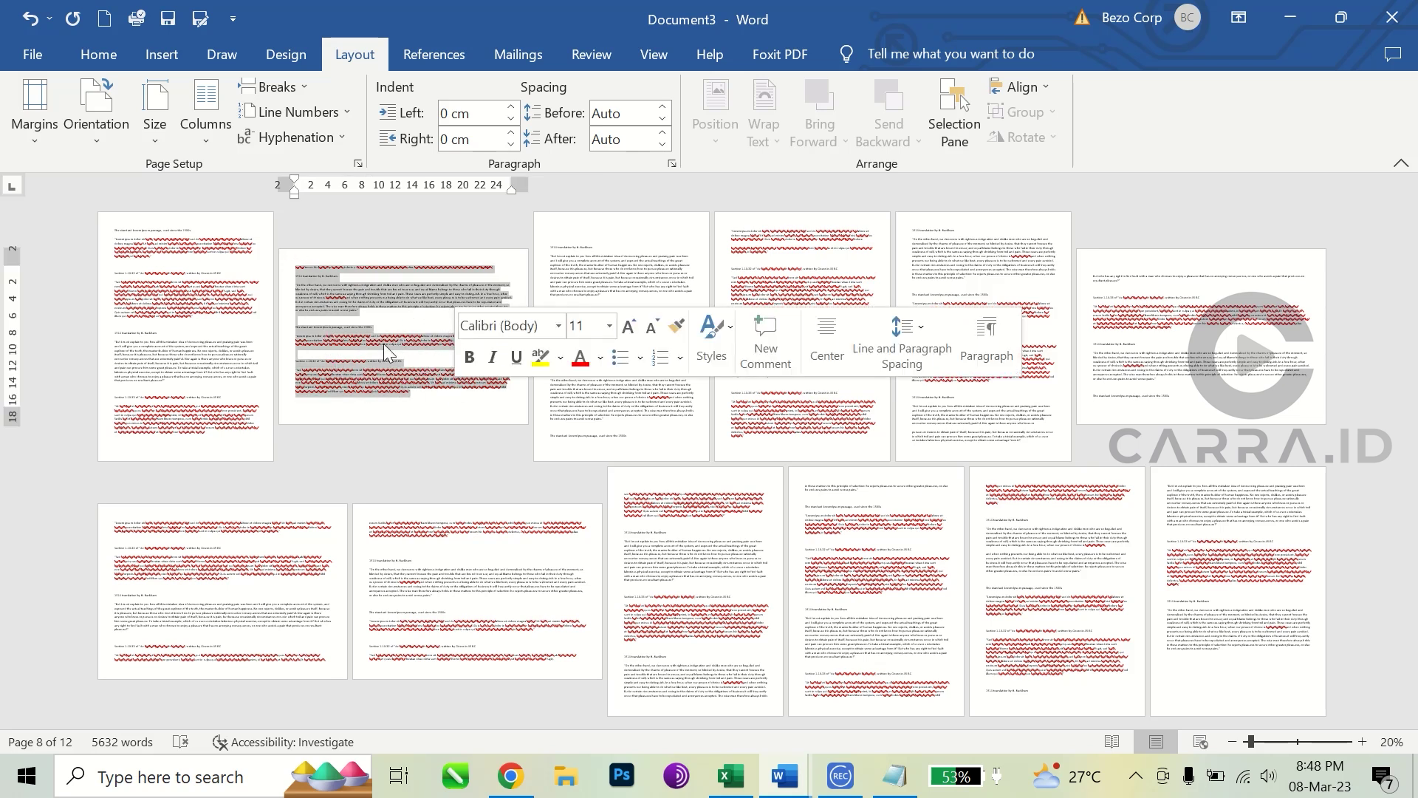
left_click(418, 295)
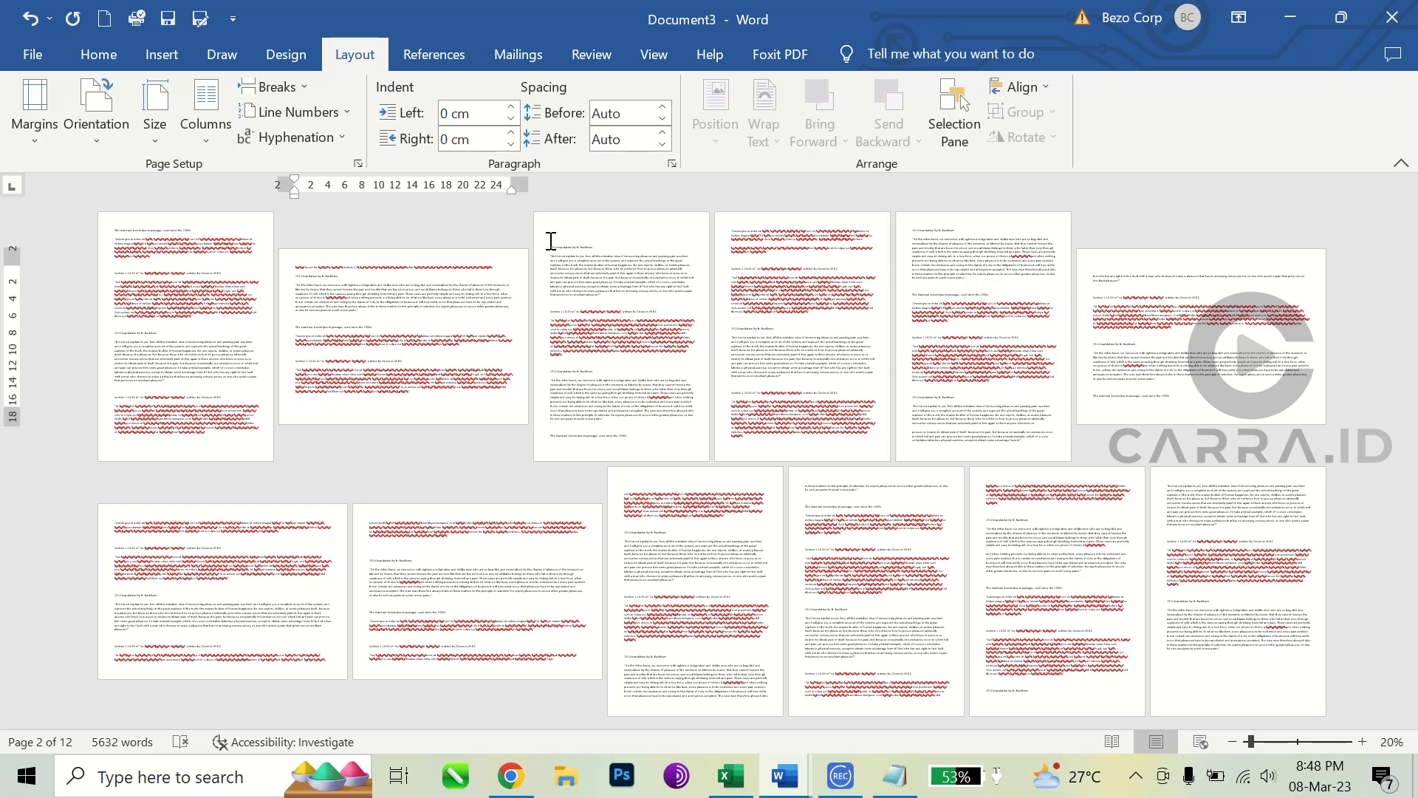
left_click_drag(549, 241, 645, 436)
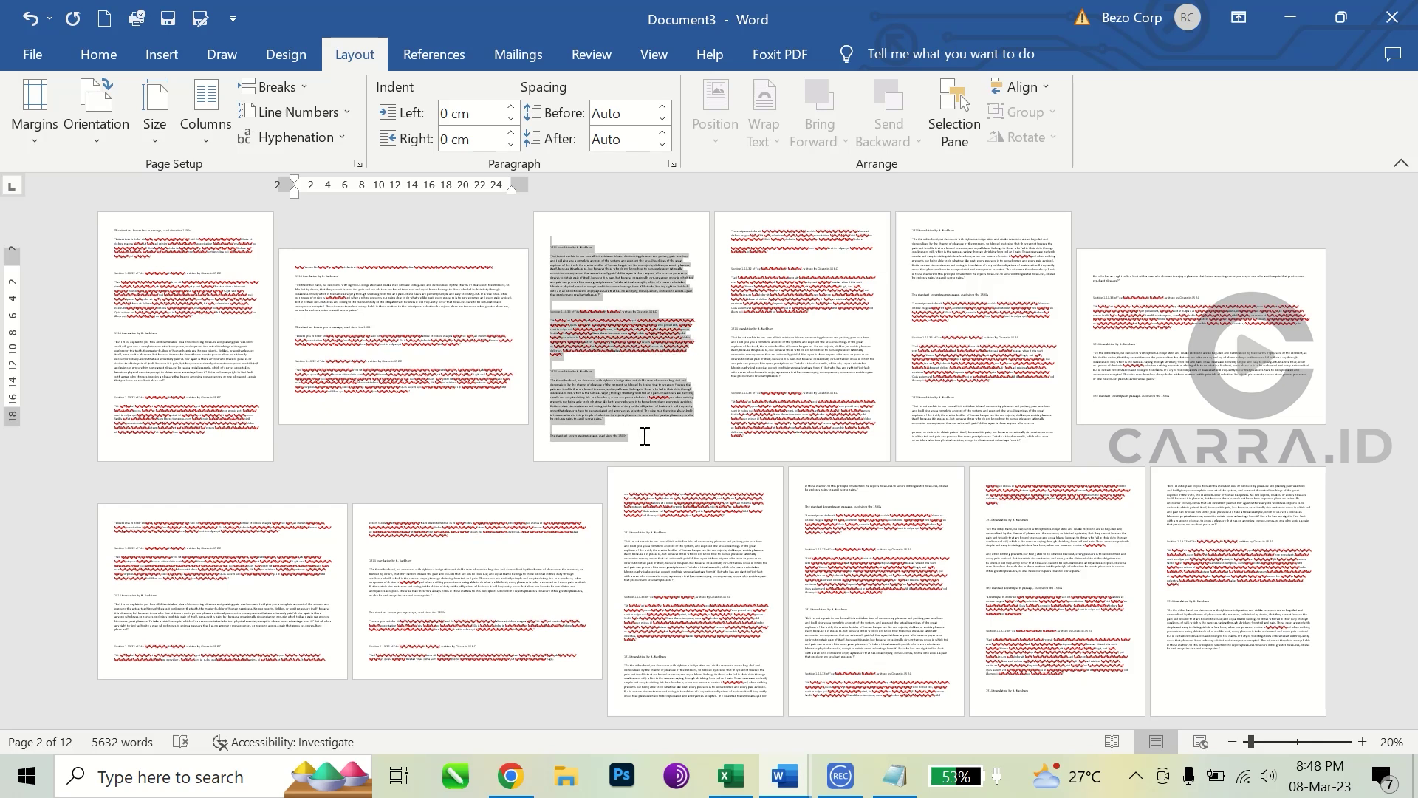
left_click(592, 335)
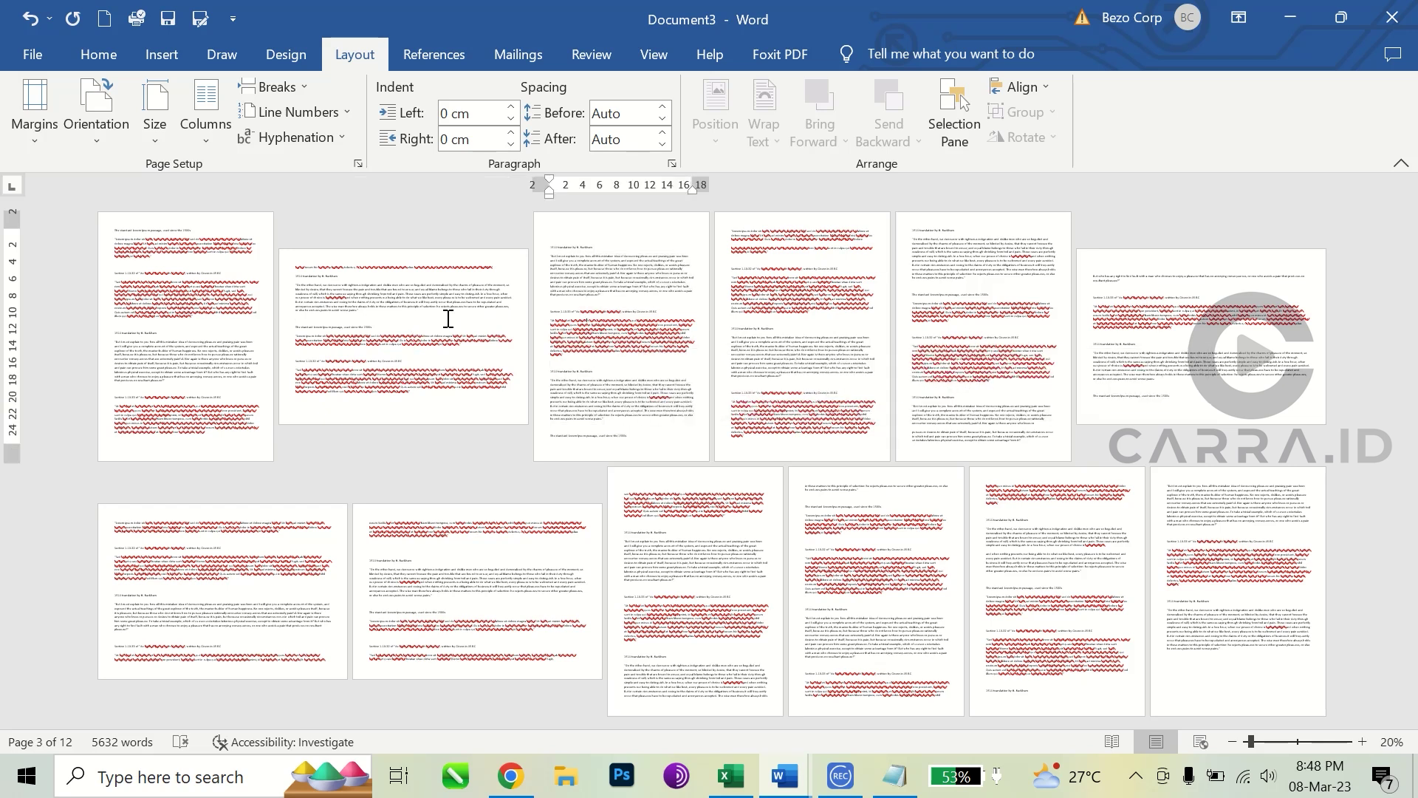
left_click(290, 264)
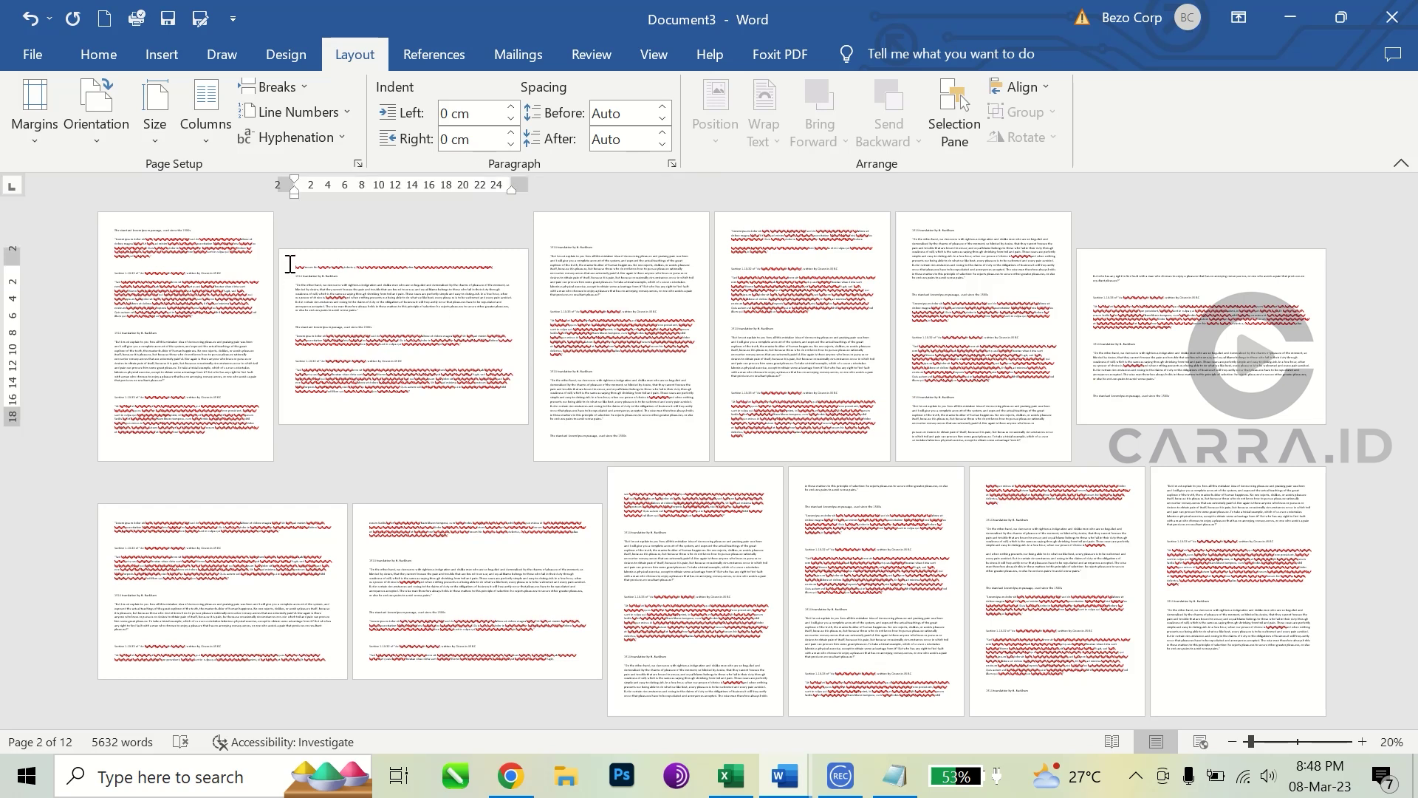